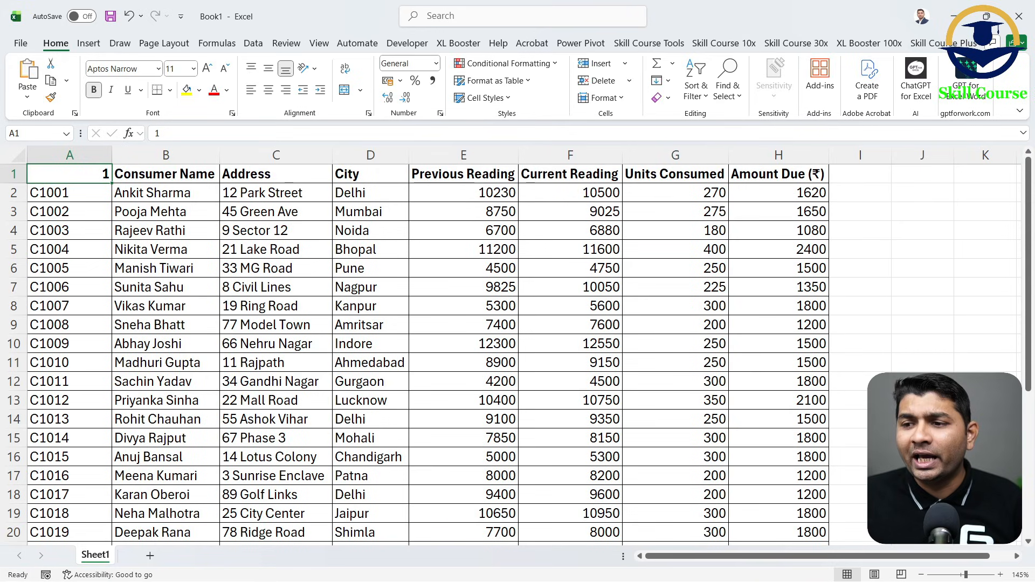
# - Undo the last entry in cell A1 to restore its header text
pyautogui.hotkey('ctrl', 'z')
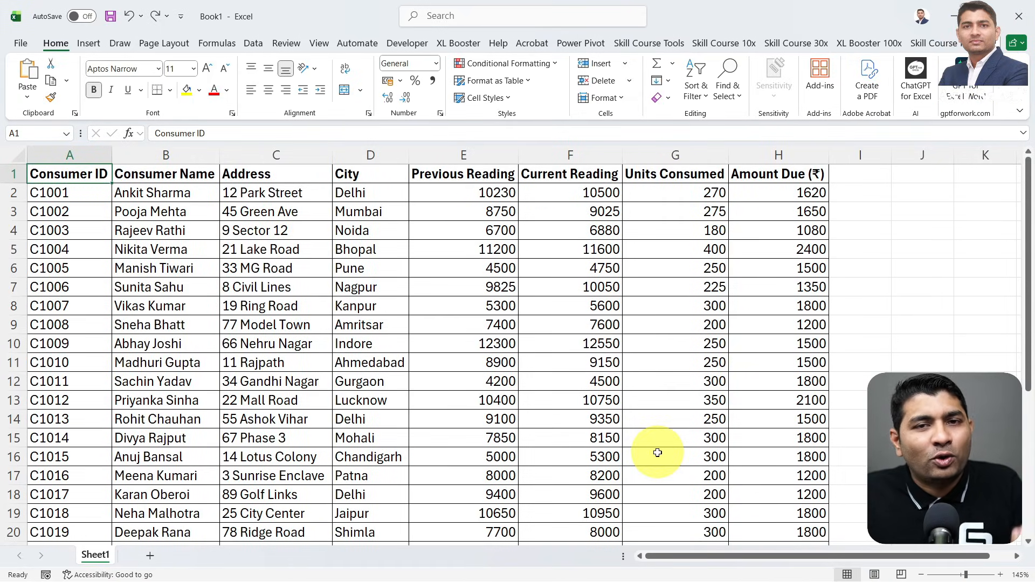
pyautogui.click(800, 400)
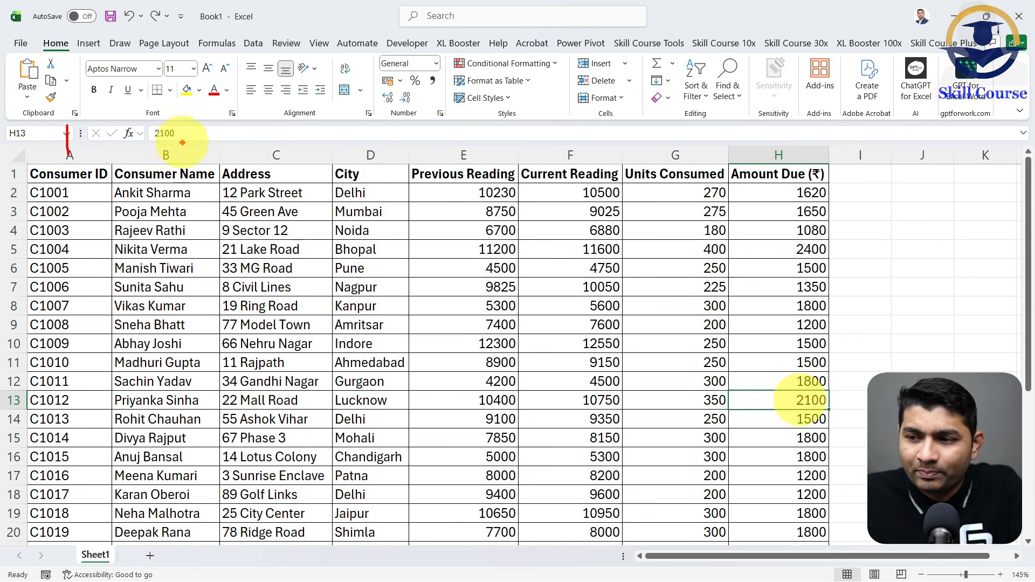
pyautogui.moveTo(148, 132)
pyautogui.mouseDown()
pyautogui.moveTo(221, 149)
pyautogui.moveTo(299, 122)
pyautogui.moveTo(320, 151)
pyautogui.mouseUp()
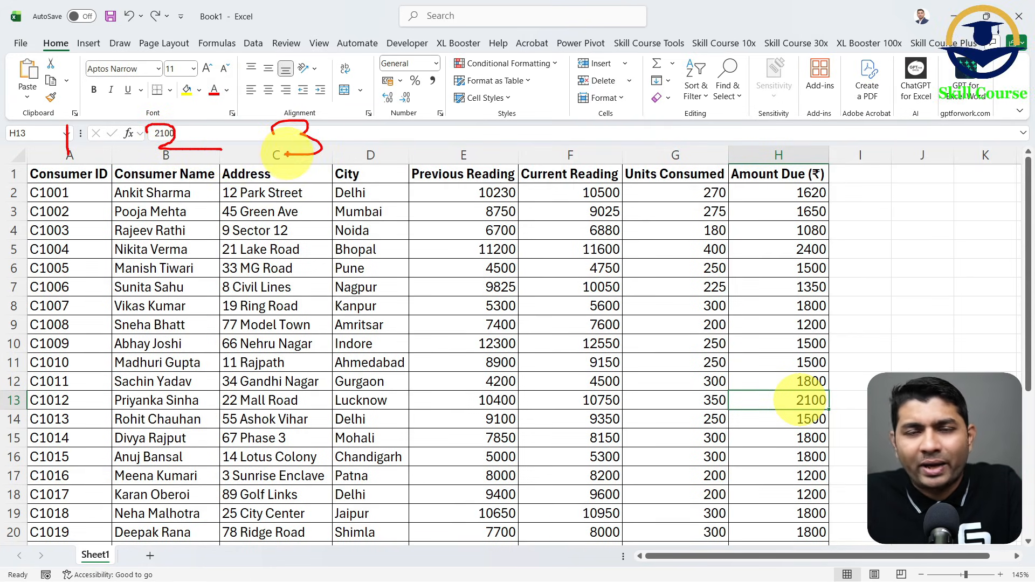
pyautogui.moveTo(383, 129); pyautogui.dragTo(384, 145)
pyautogui.moveTo(463, 115)
pyautogui.mouseDown()
pyautogui.moveTo(474, 153)
pyautogui.moveTo(453, 154)
pyautogui.mouseUp()
pyautogui.moveTo(447, 125); pyautogui.dragTo(526, 114)
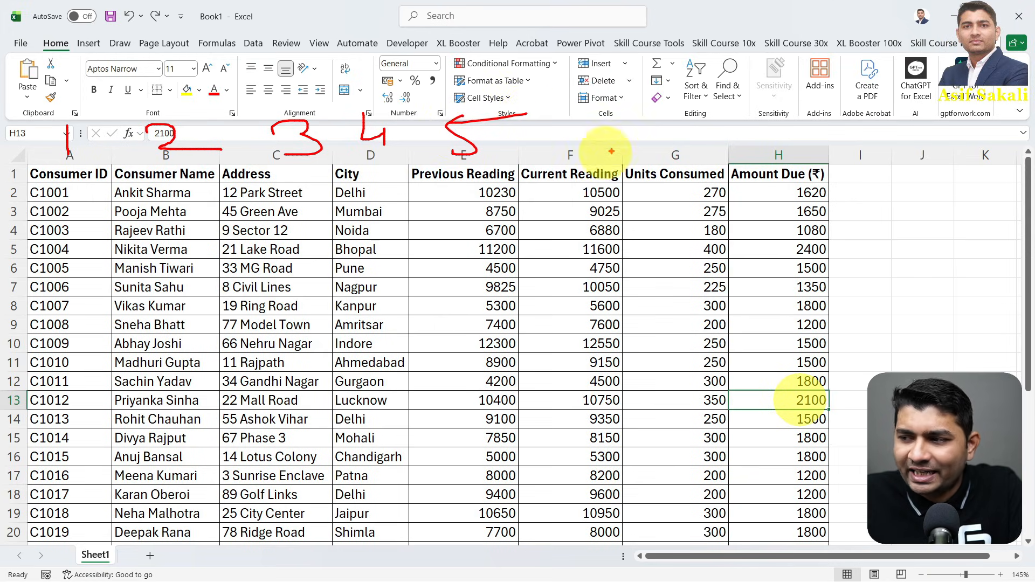
pyautogui.moveTo(597, 106); pyautogui.dragTo(572, 142)
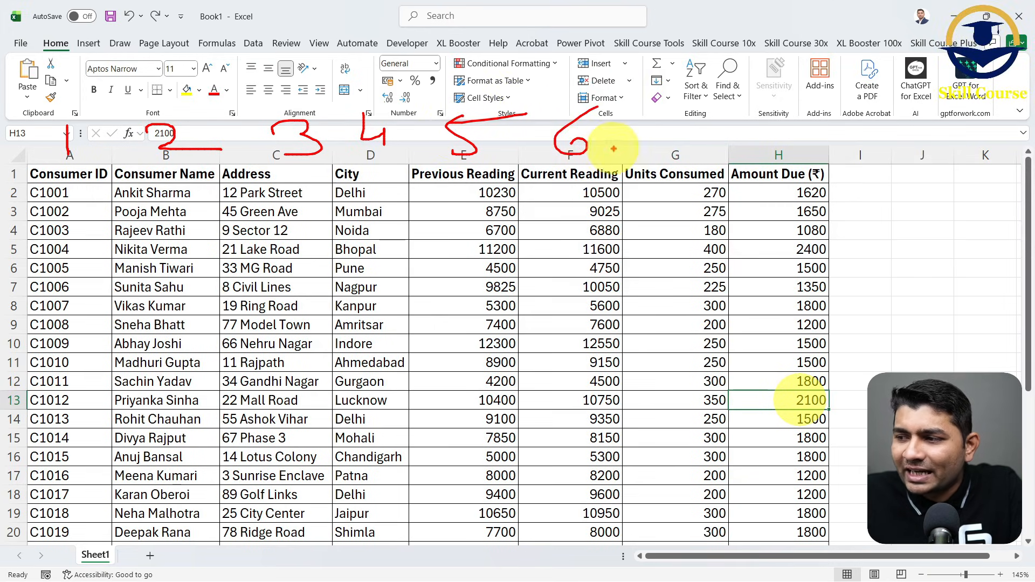
pyautogui.moveTo(654, 109); pyautogui.dragTo(685, 143)
pyautogui.moveTo(673, 129); pyautogui.dragTo(731, 124)
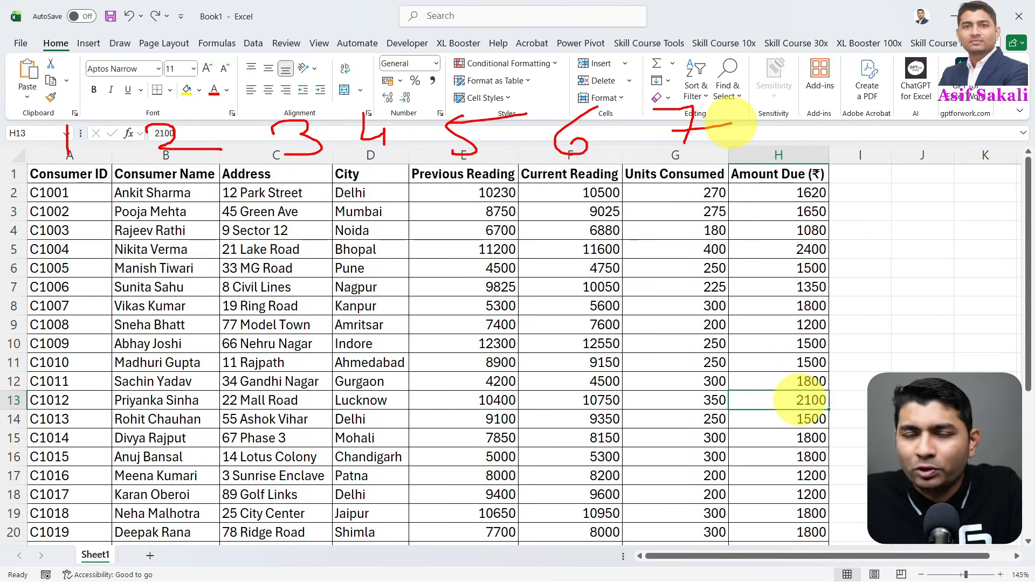
pyautogui.moveTo(806, 108)
pyautogui.mouseDown()
pyautogui.moveTo(776, 135)
pyautogui.moveTo(787, 126)
pyautogui.mouseUp()
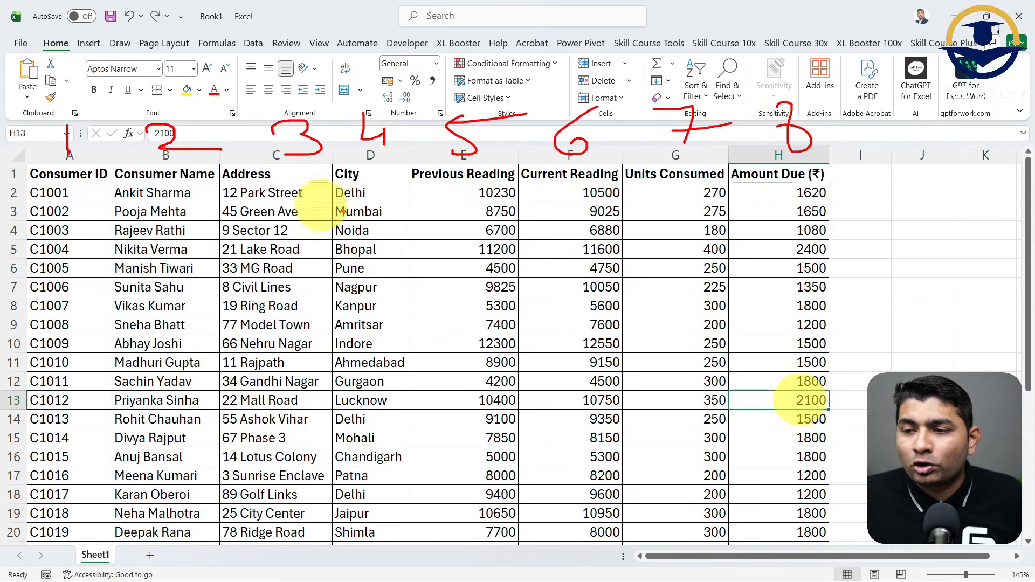
pyautogui.moveTo(34, 172); pyautogui.dragTo(836, 182)
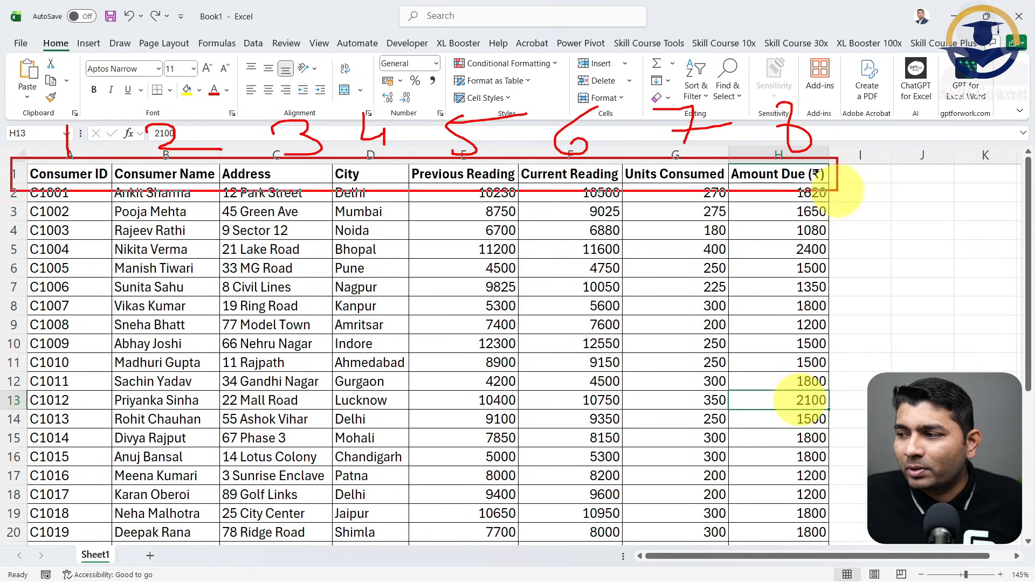
pyautogui.moveTo(87, 264); pyautogui.dragTo(86, 347)
pyautogui.moveTo(147, 296); pyautogui.dragTo(161, 361)
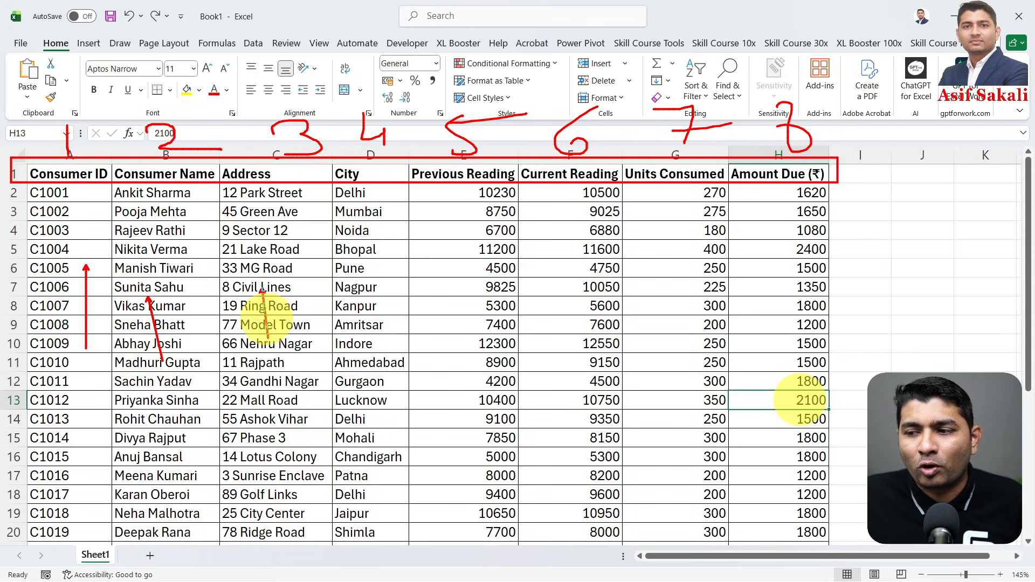
pyautogui.moveTo(263, 286); pyautogui.dragTo(274, 359)
pyautogui.moveTo(353, 285); pyautogui.dragTo(359, 360)
pyautogui.moveTo(463, 303); pyautogui.dragTo(485, 387)
pyautogui.moveTo(580, 302); pyautogui.dragTo(580, 367)
pyautogui.moveTo(643, 295); pyautogui.dragTo(671, 372)
pyautogui.moveTo(786, 291); pyautogui.dragTo(786, 341)
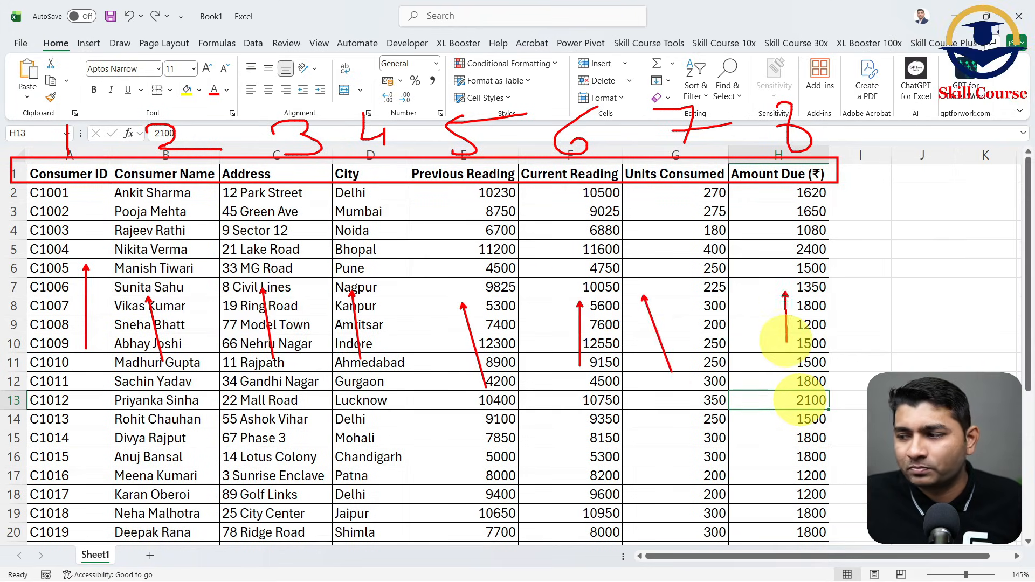
pyautogui.press('Escape')
# - Examine the consumer table from its header row down to the last filled record
pyautogui.click(86, 210)
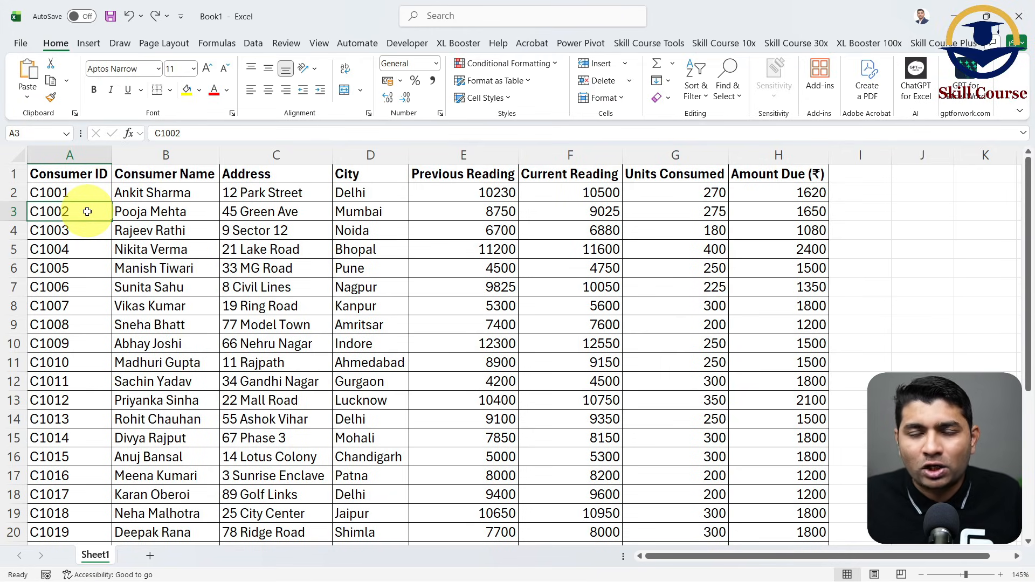
pyautogui.click(90, 174)
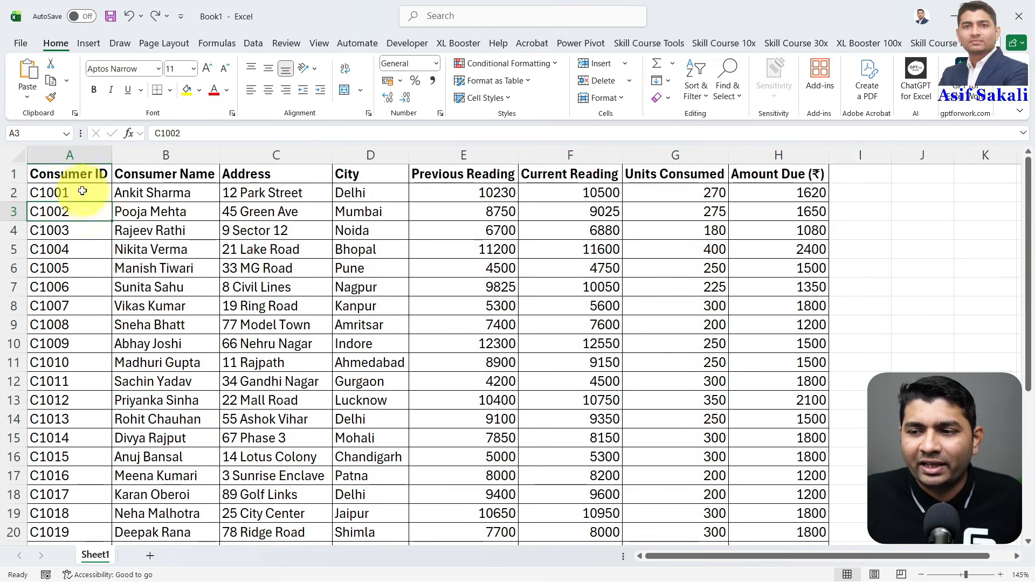
pyautogui.click(584, 399)
pyautogui.click(353, 365)
pyautogui.click(181, 287)
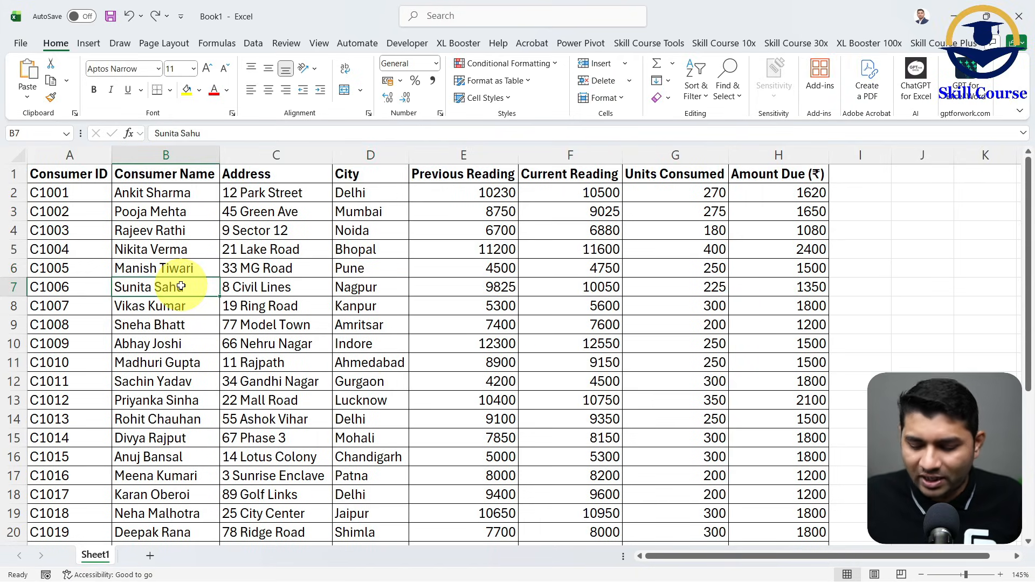
pyautogui.hotkey('ctrl', 'Down')
pyautogui.scroll(-1, 180, 287)
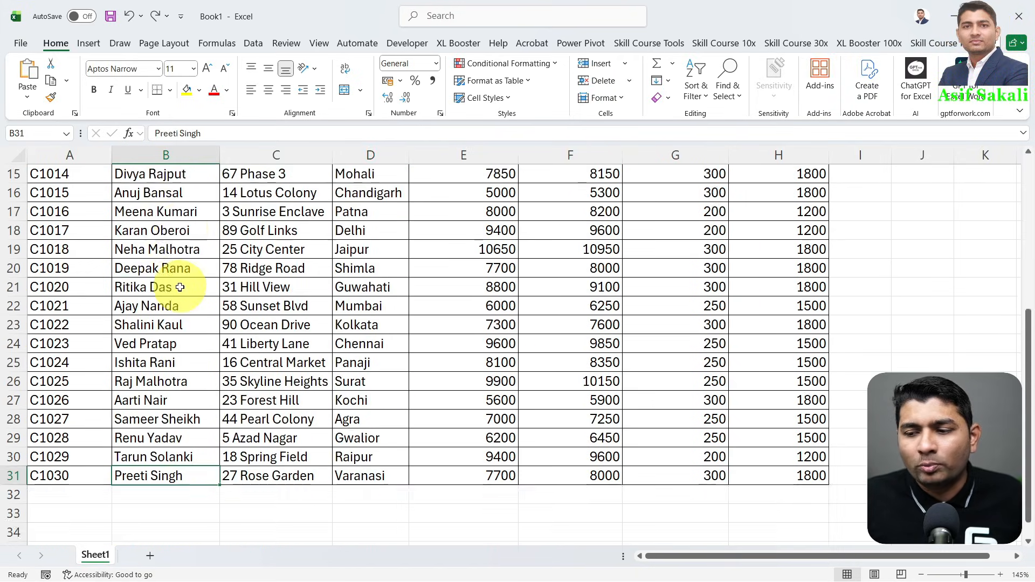
pyautogui.scroll(-3, 180, 288)
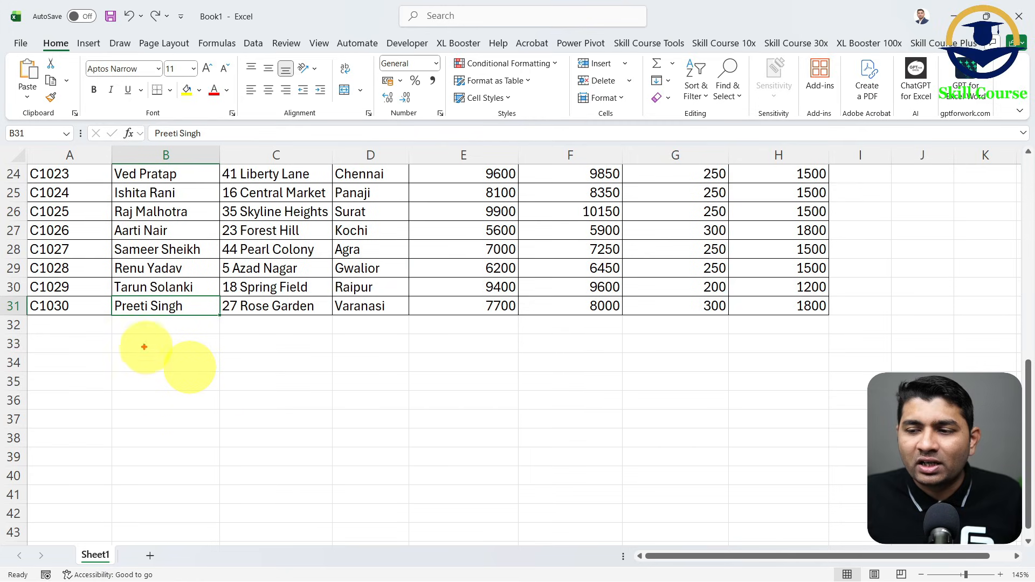
pyautogui.moveTo(3, 318); pyautogui.dragTo(832, 316)
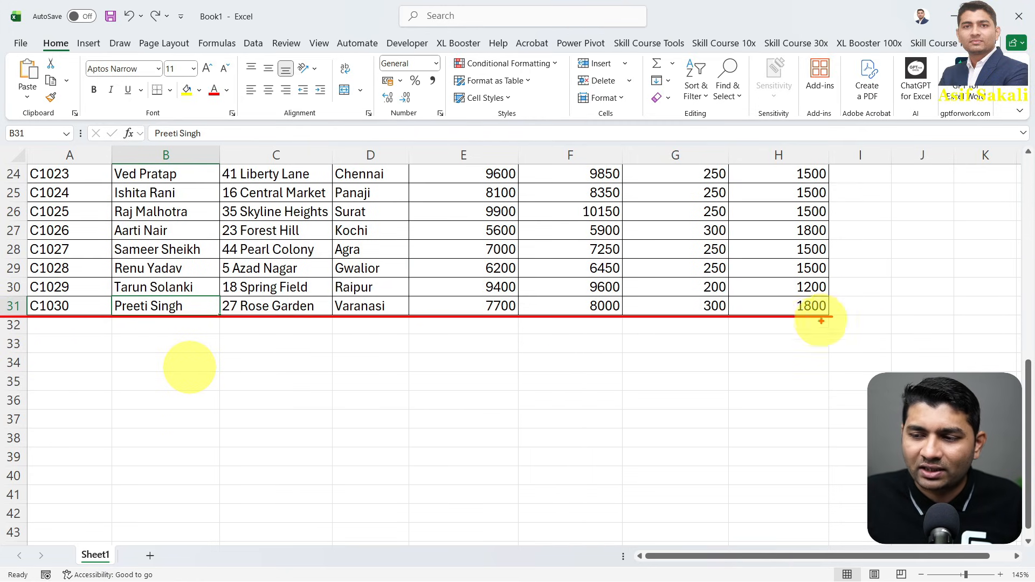
pyautogui.scroll(8, 499, 391)
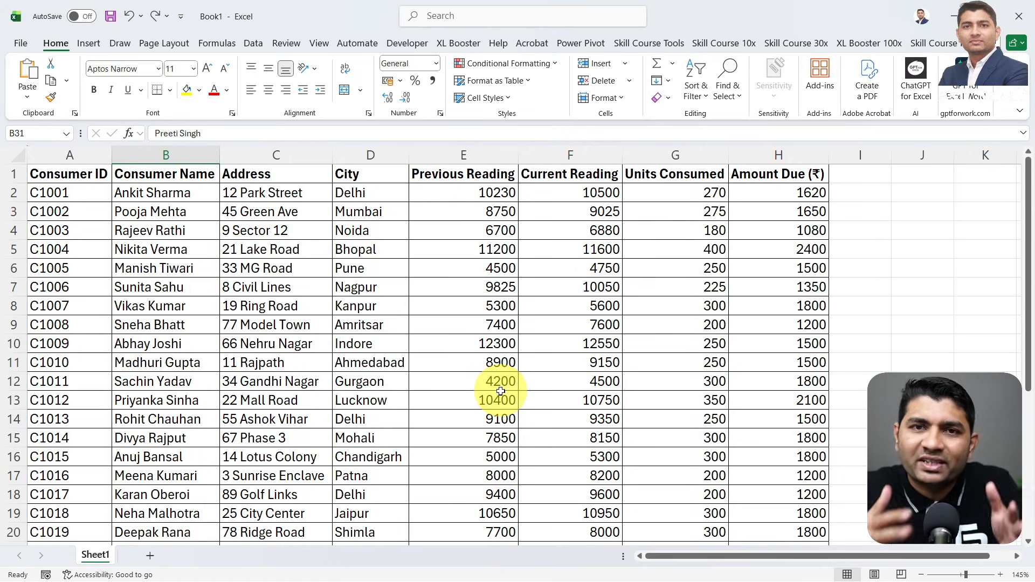
pyautogui.click(79, 177)
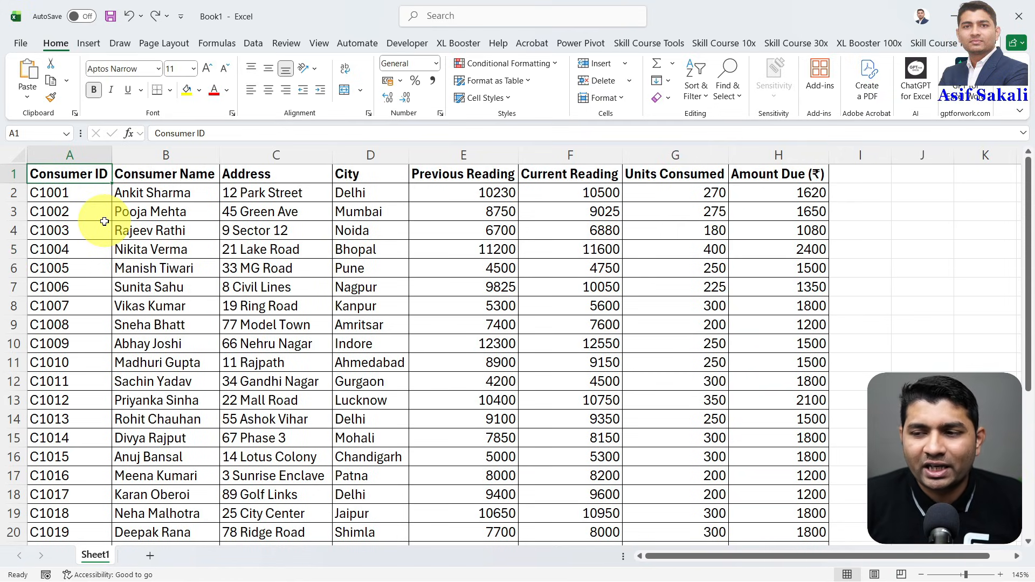
pyautogui.hotkey('ctrl', 'shift', 'Right')
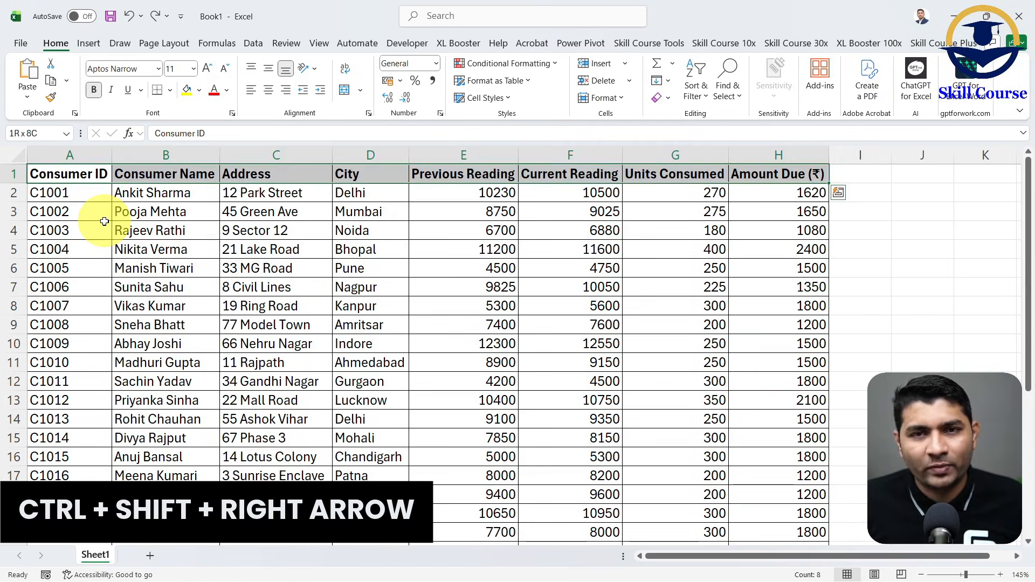
pyautogui.click(89, 176)
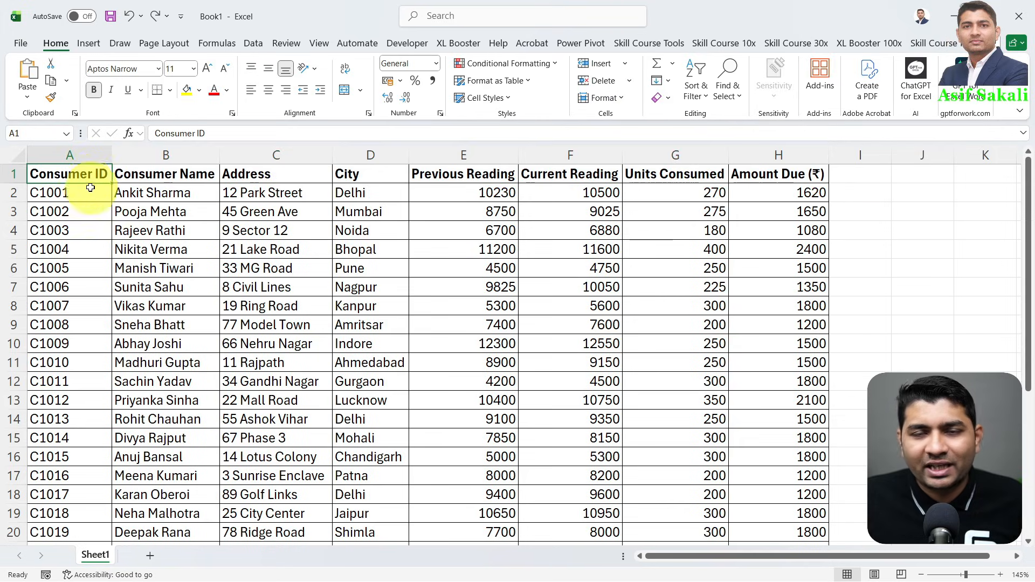
# - Copy the header row A1:H1 and paste it transposed as a vertical list starting at J1
pyautogui.click(763, 183)
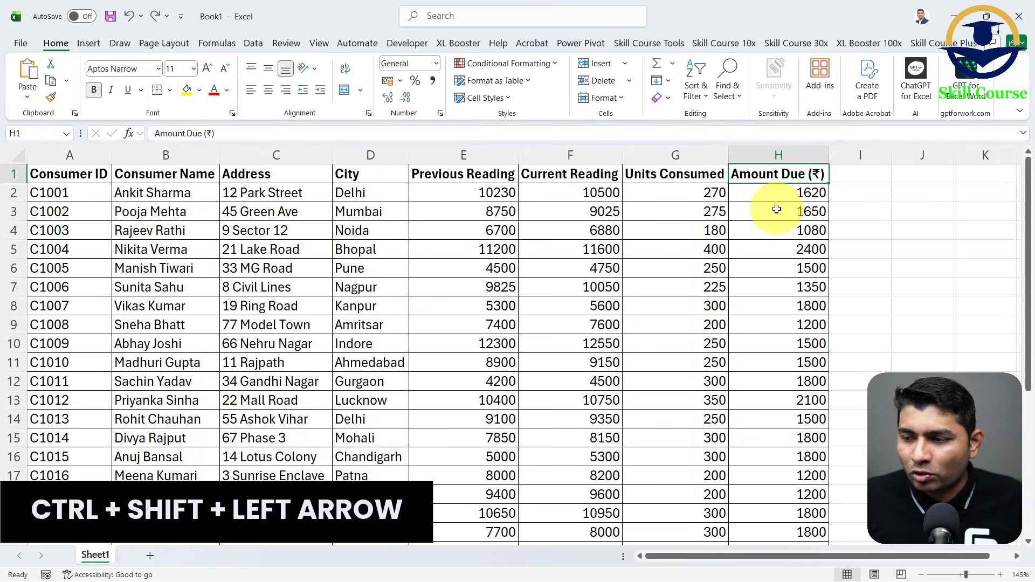
pyautogui.hotkey('ctrl', 'shift', 'Left')
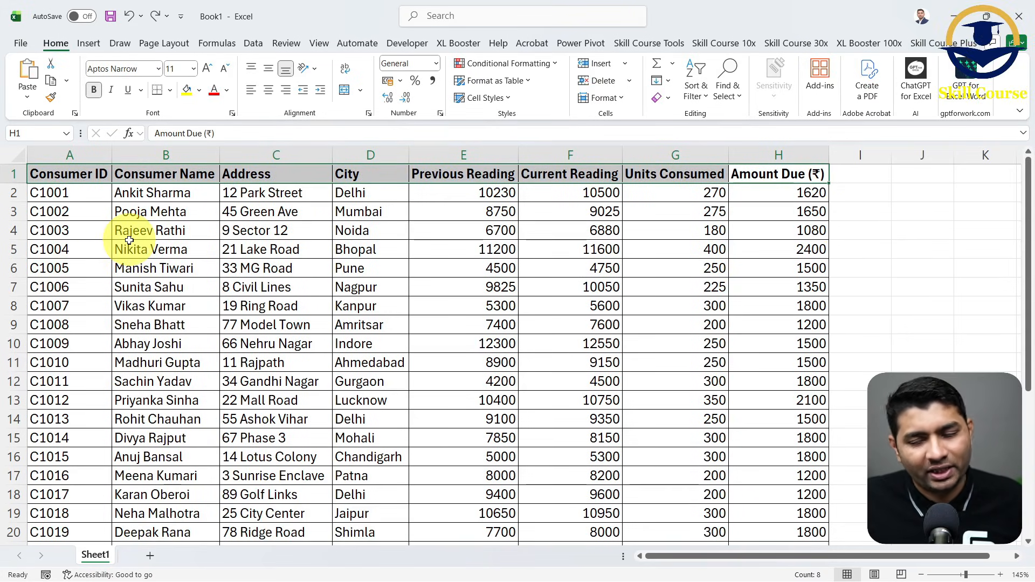
pyautogui.hotkey('ctrl', 'c')
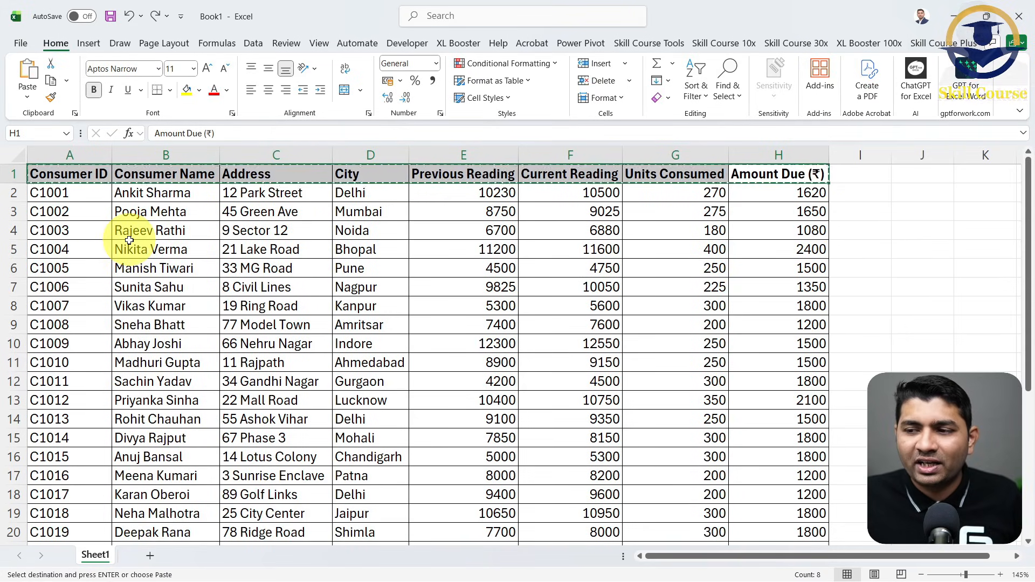
pyautogui.scroll(-2, 615, 340)
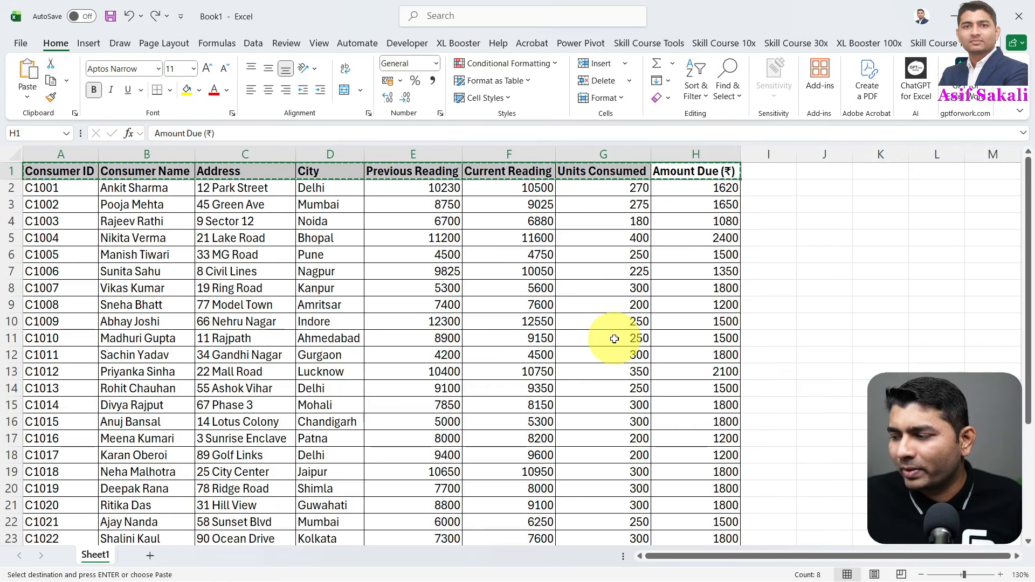
pyautogui.click(740, 170)
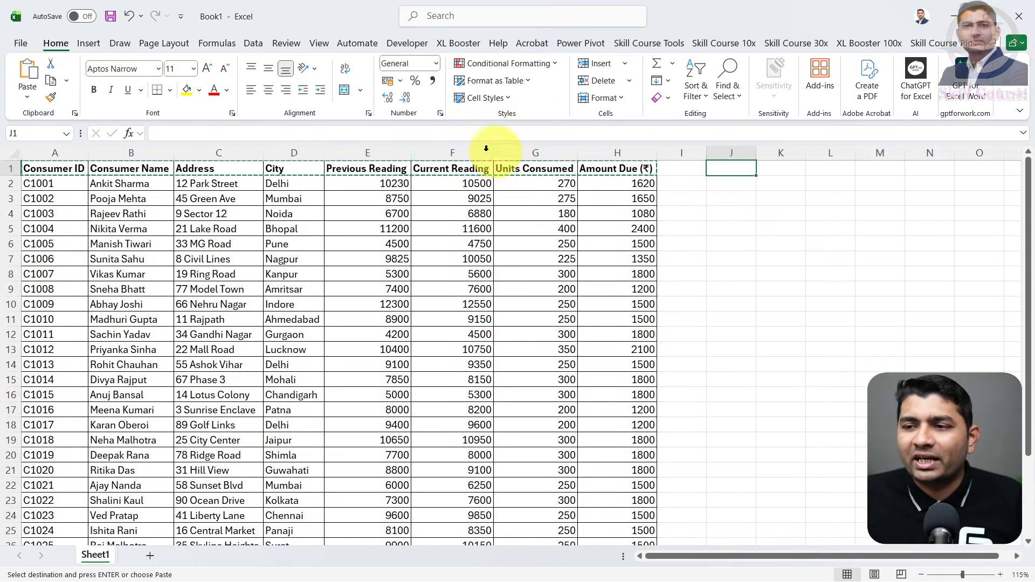
pyautogui.click(27, 97)
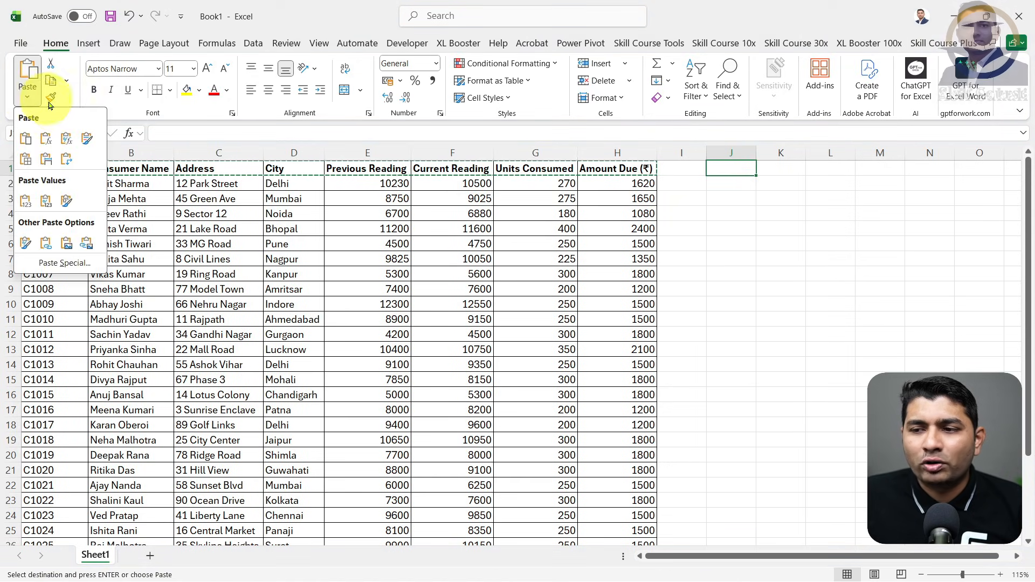
pyautogui.click(67, 163)
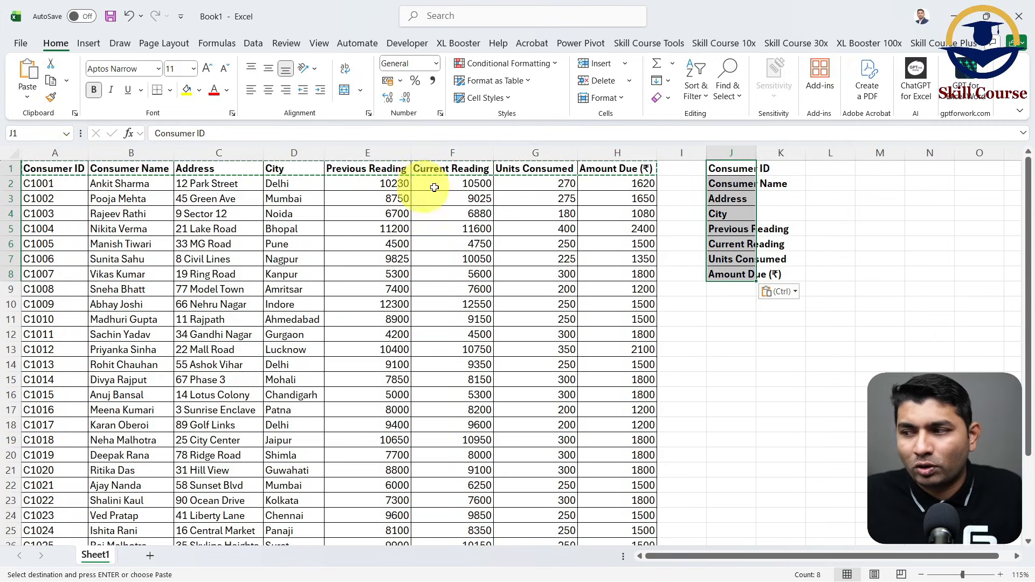
# - Autofit column J to the transposed labels and clear the copy selection
pyautogui.doubleClick(755, 156)
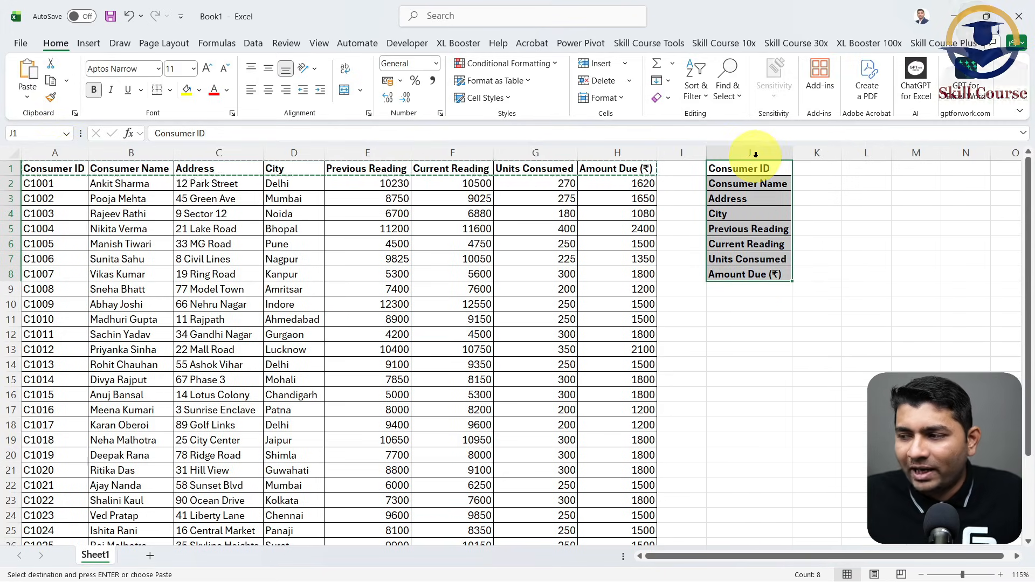
pyautogui.click(814, 171)
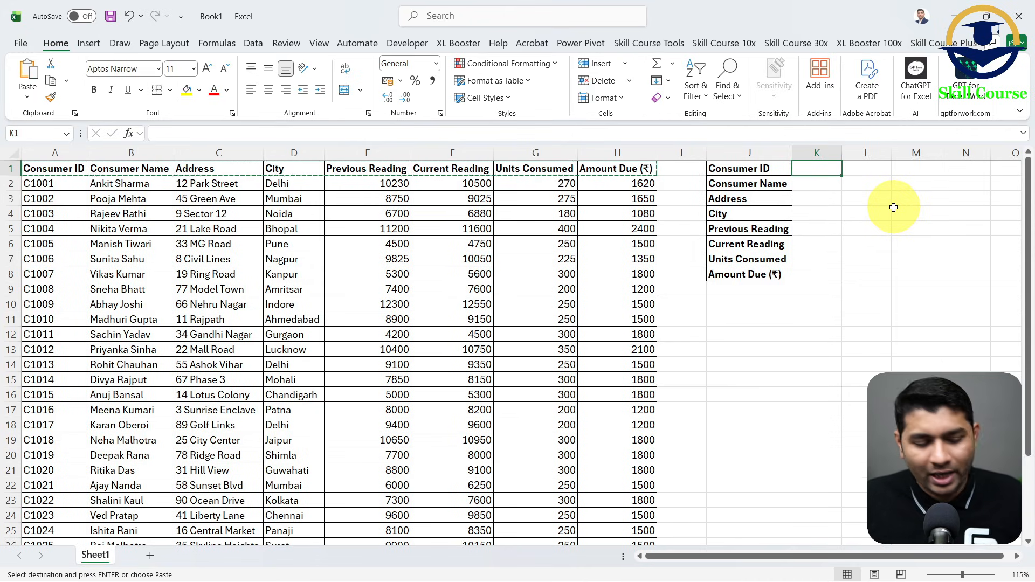
pyautogui.press('Escape')
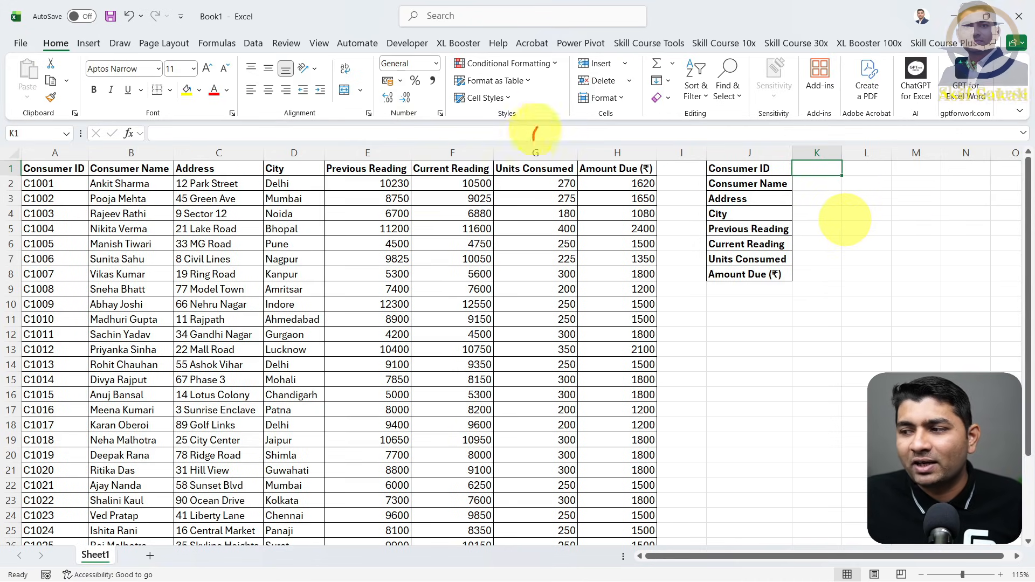
pyautogui.moveTo(533, 139)
pyautogui.mouseDown()
pyautogui.moveTo(671, 150)
pyautogui.moveTo(675, 213)
pyautogui.moveTo(704, 230)
pyautogui.mouseUp()
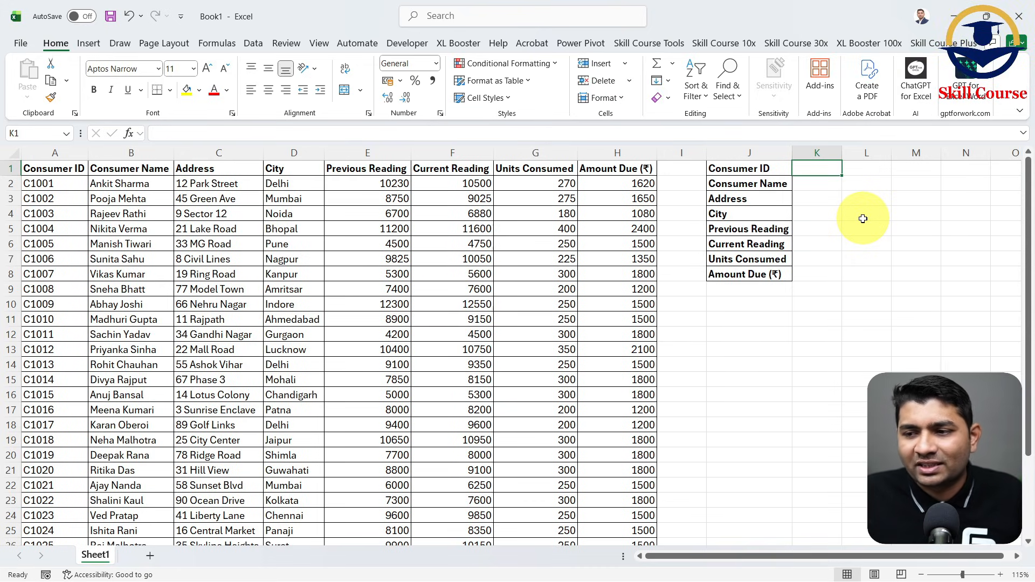
# - Copy the consumer ID from cell A8 into K1 beside the Consumer ID label and make it bold
pyautogui.click(75, 274)
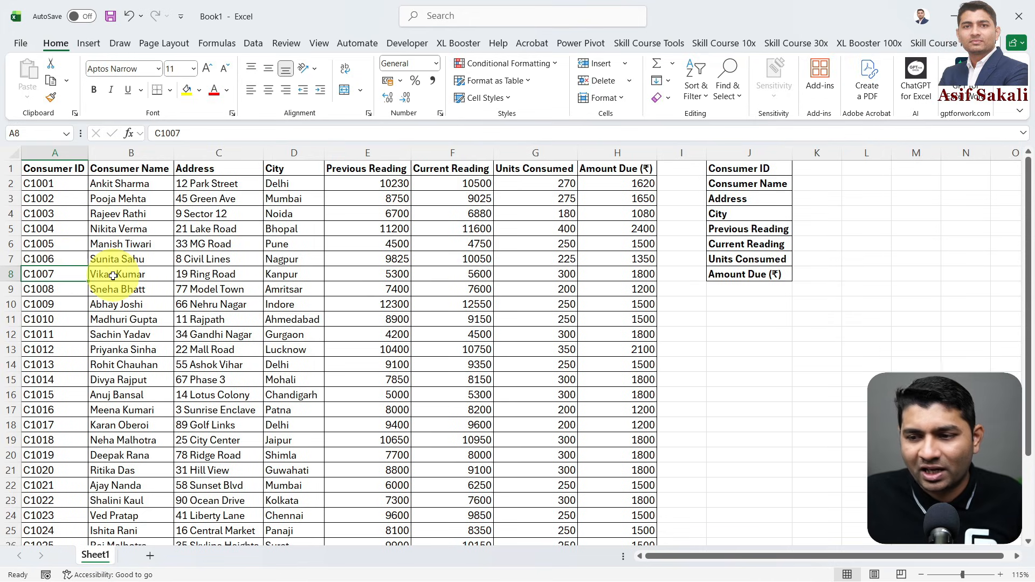
pyautogui.hotkey('ctrl', 'c')
pyautogui.click(816, 169)
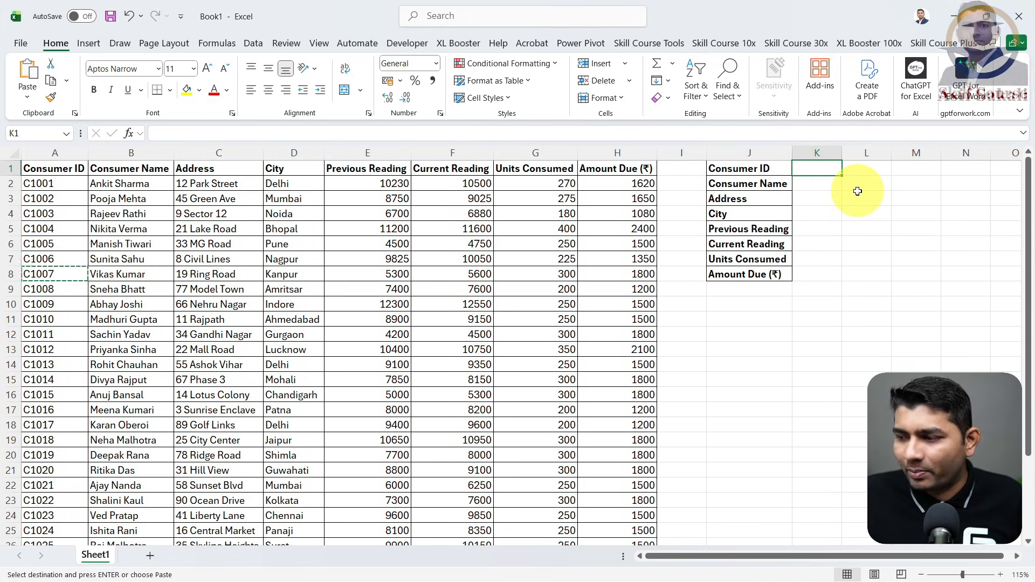
pyautogui.hotkey('ctrl', 'v')
pyautogui.press('Escape')
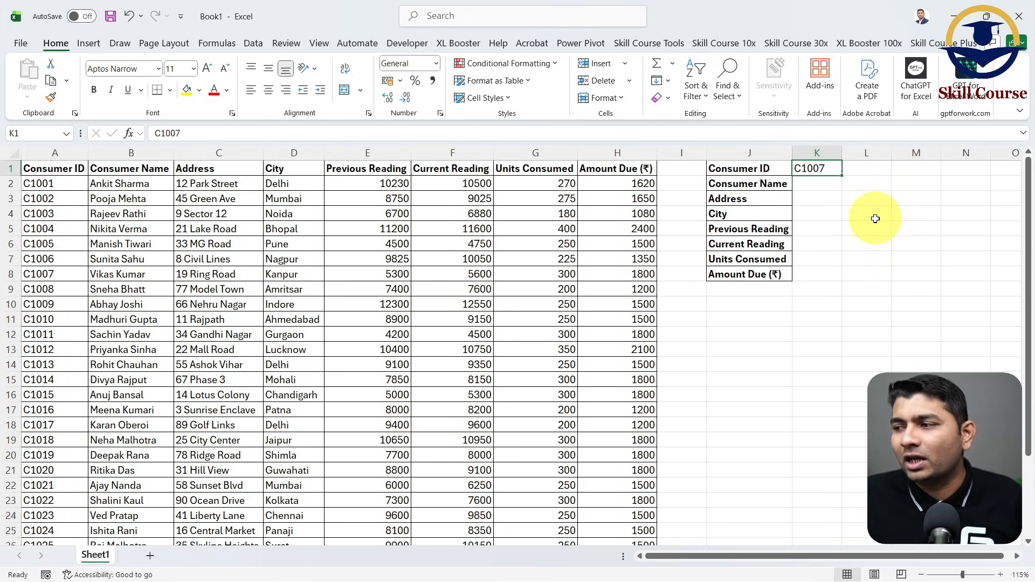
pyautogui.hotkey('ctrl', '2')
pyautogui.moveTo(779, 149); pyautogui.dragTo(862, 187)
pyautogui.press('Escape')
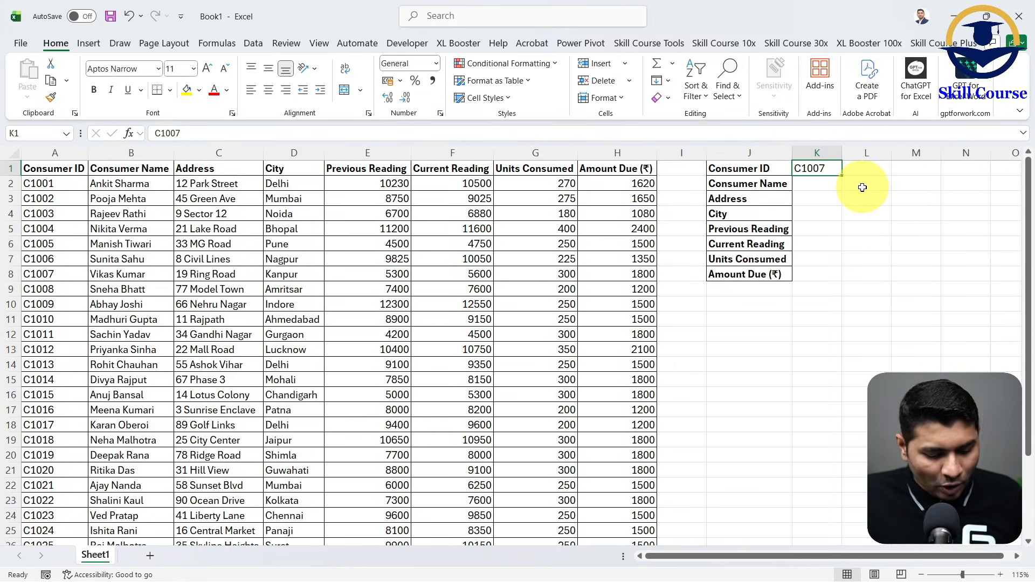
pyautogui.hotkey('ctrl', 'b')
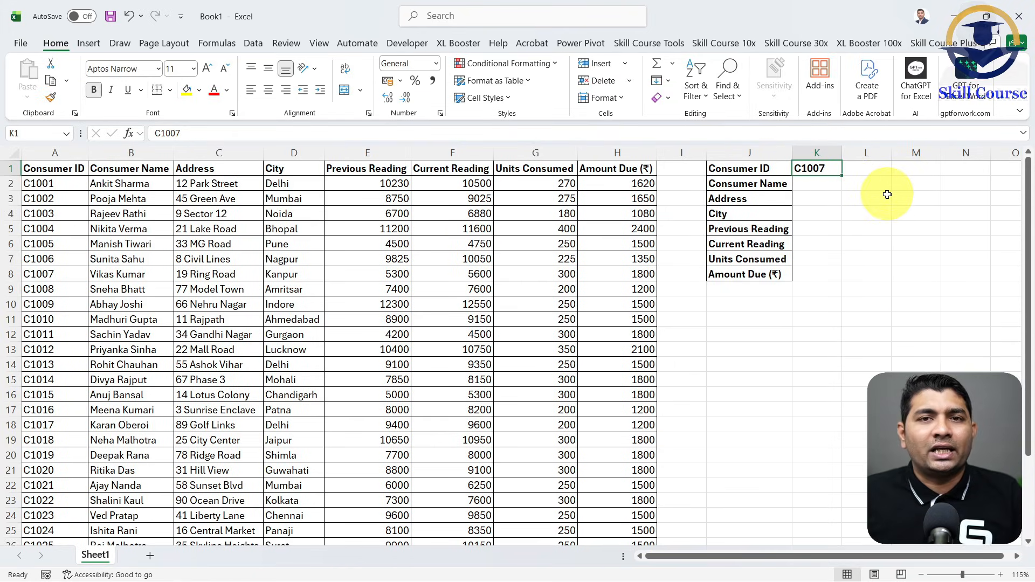
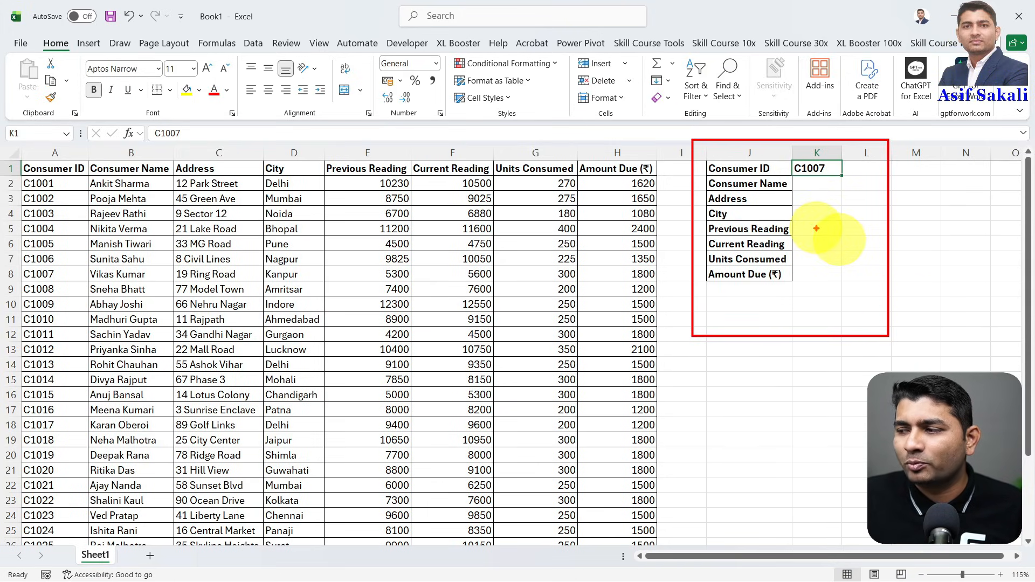
pyautogui.moveTo(830, 160)
pyautogui.mouseDown()
pyautogui.moveTo(836, 173)
pyautogui.moveTo(910, 134)
pyautogui.mouseUp()
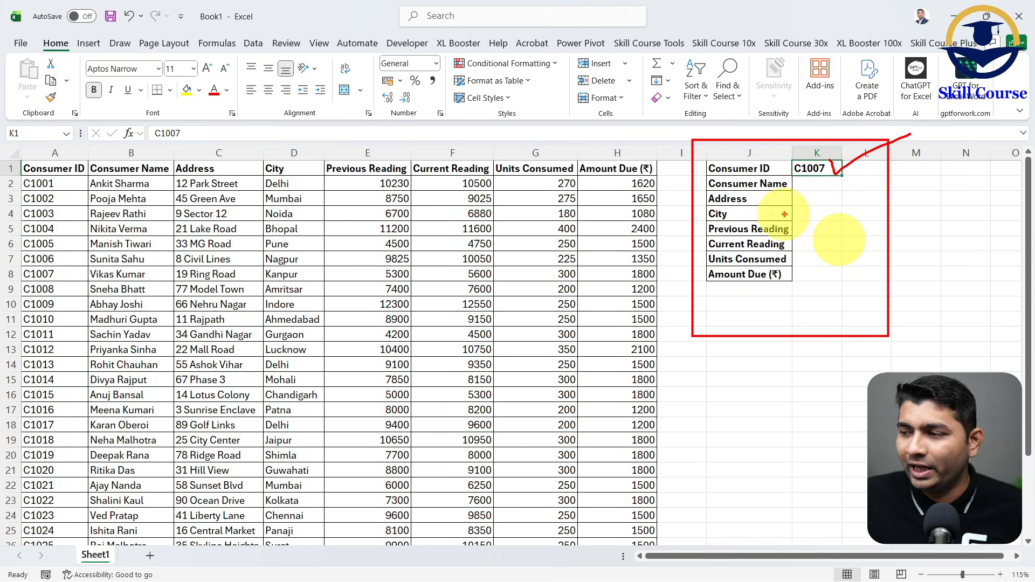
pyautogui.moveTo(809, 184)
pyautogui.mouseDown()
pyautogui.moveTo(860, 184)
pyautogui.moveTo(863, 207)
pyautogui.mouseUp()
pyautogui.moveTo(827, 224)
pyautogui.mouseDown()
pyautogui.moveTo(856, 237)
pyautogui.moveTo(862, 264)
pyautogui.mouseUp()
pyautogui.moveTo(841, 281); pyautogui.dragTo(879, 287)
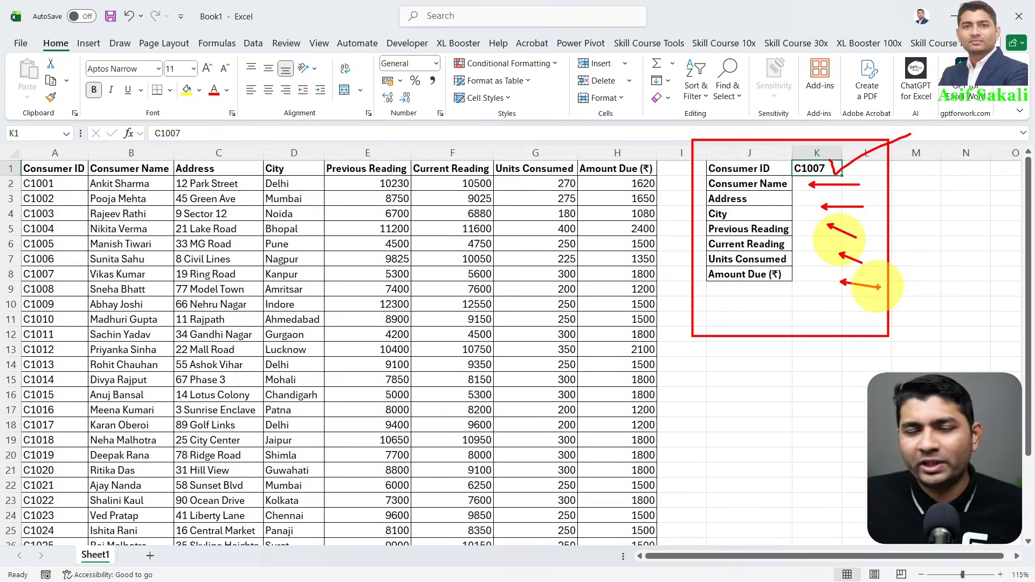
pyautogui.moveTo(183, 193); pyautogui.dragTo(511, 473)
pyautogui.moveTo(542, 225); pyautogui.dragTo(193, 466)
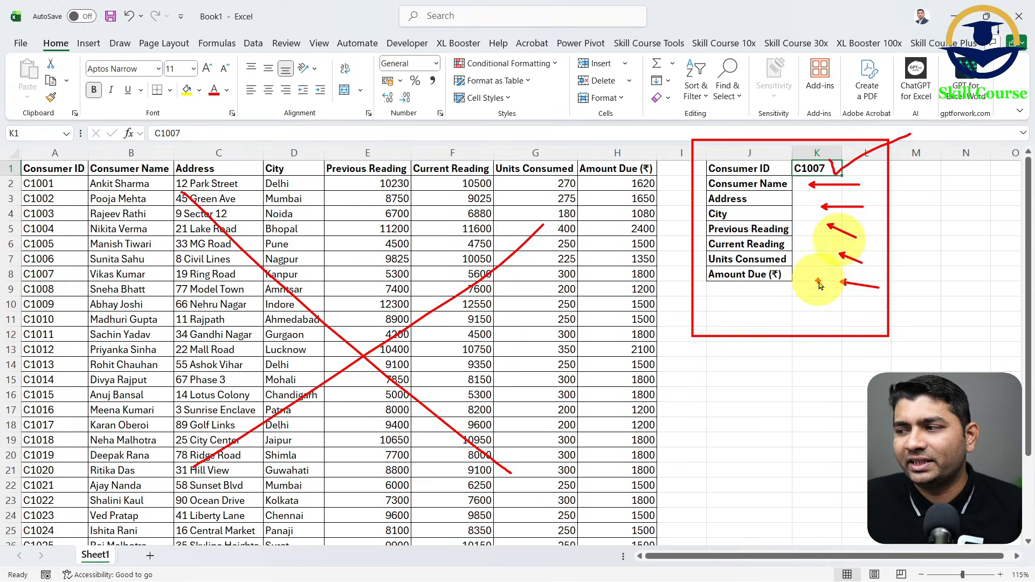
pyautogui.press('Escape')
pyautogui.click(1019, 554)
pyautogui.click(1019, 555)
pyautogui.click(1019, 556)
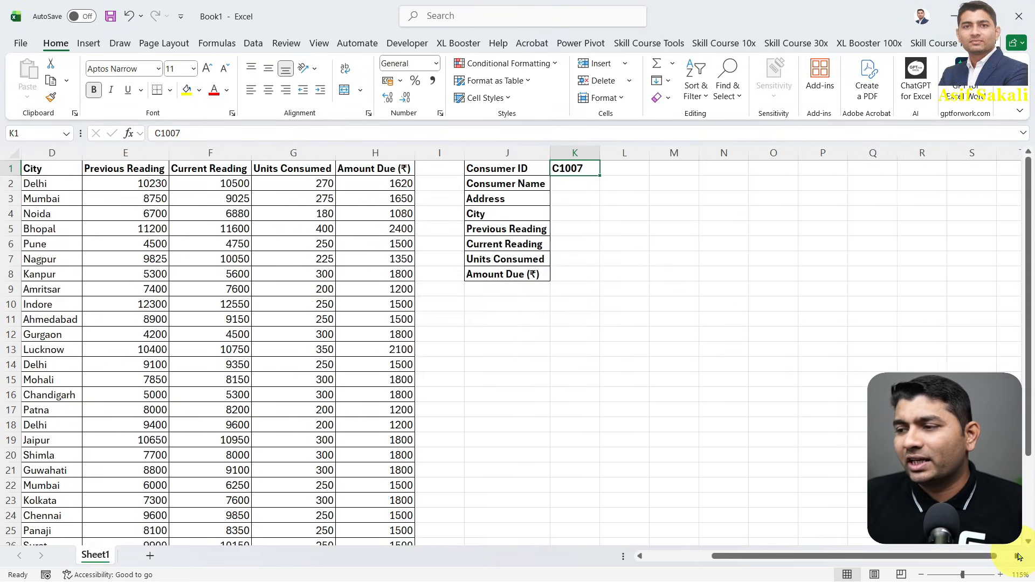
pyautogui.press('Down')
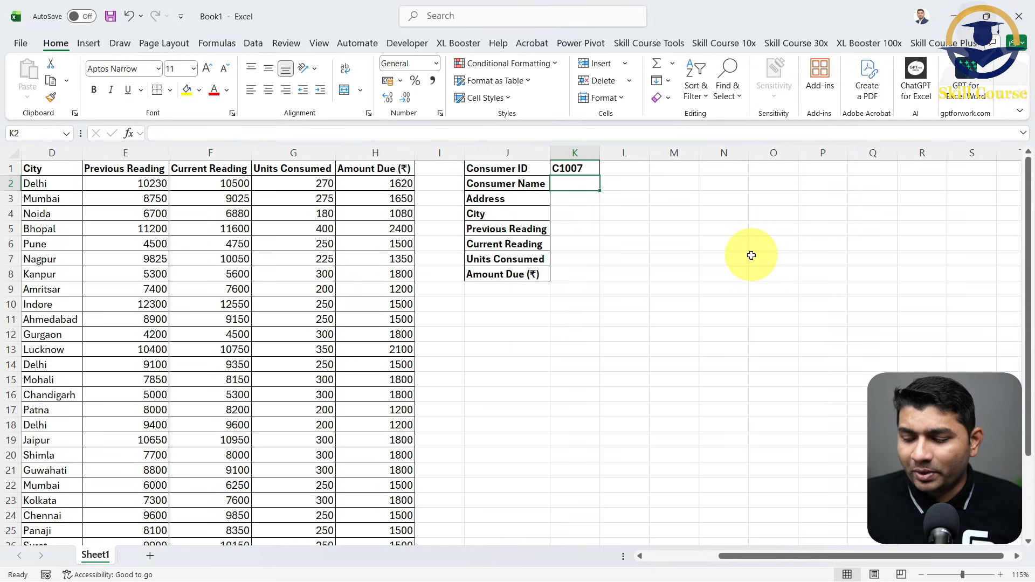
pyautogui.write('=XLO')
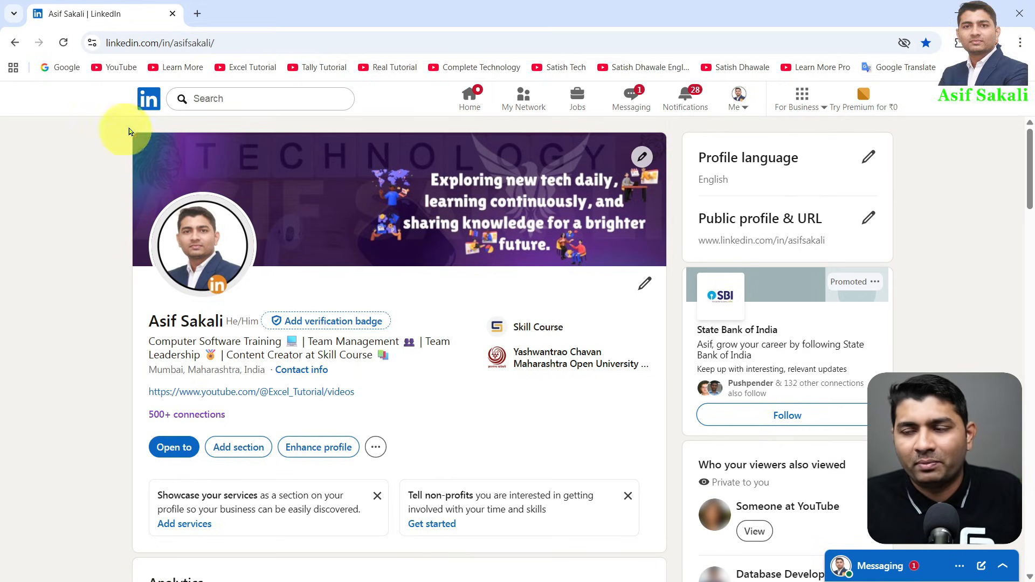
# - Switch to Chrome and search Google for MS OFFICE 365 FREE LOGIN in a new tab
pyautogui.click(198, 13)
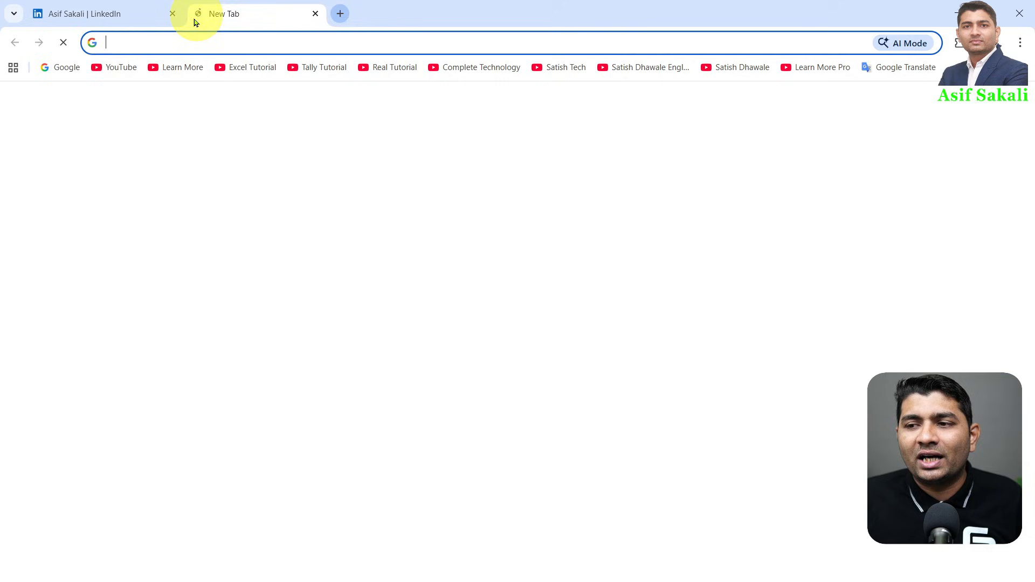
pyautogui.click(63, 67)
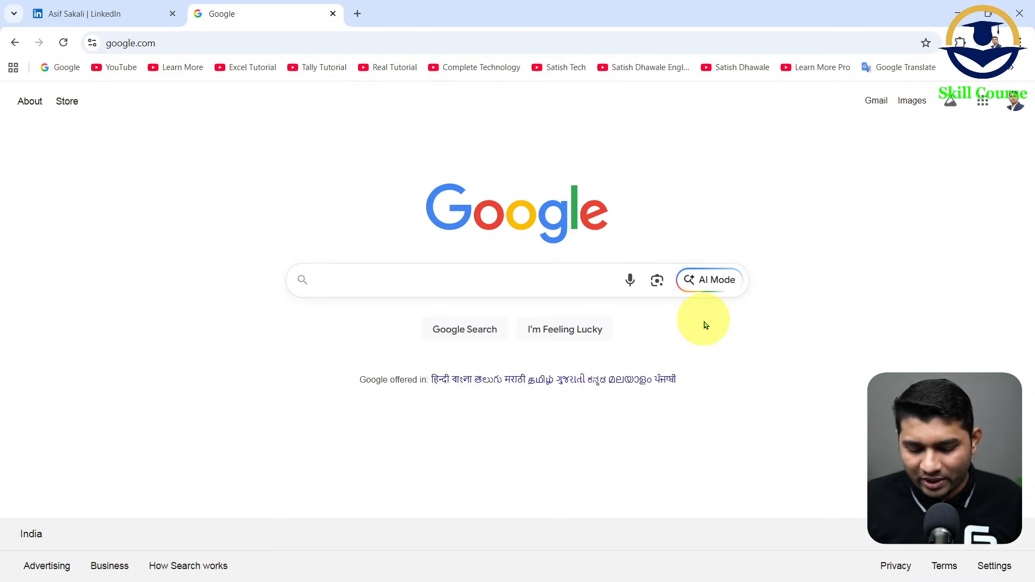
pyautogui.write('MS OFFICE ')
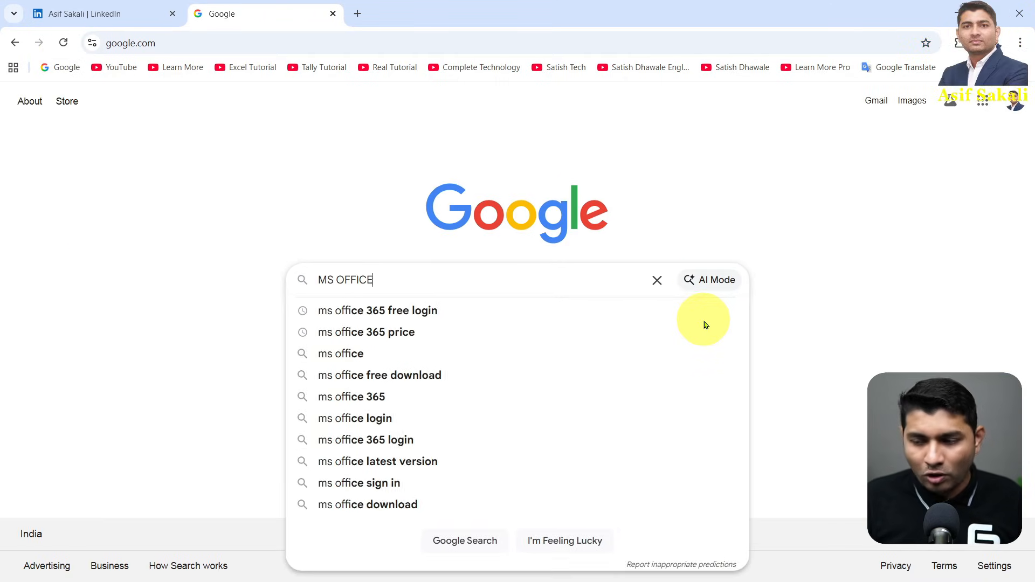
pyautogui.write('365 F')
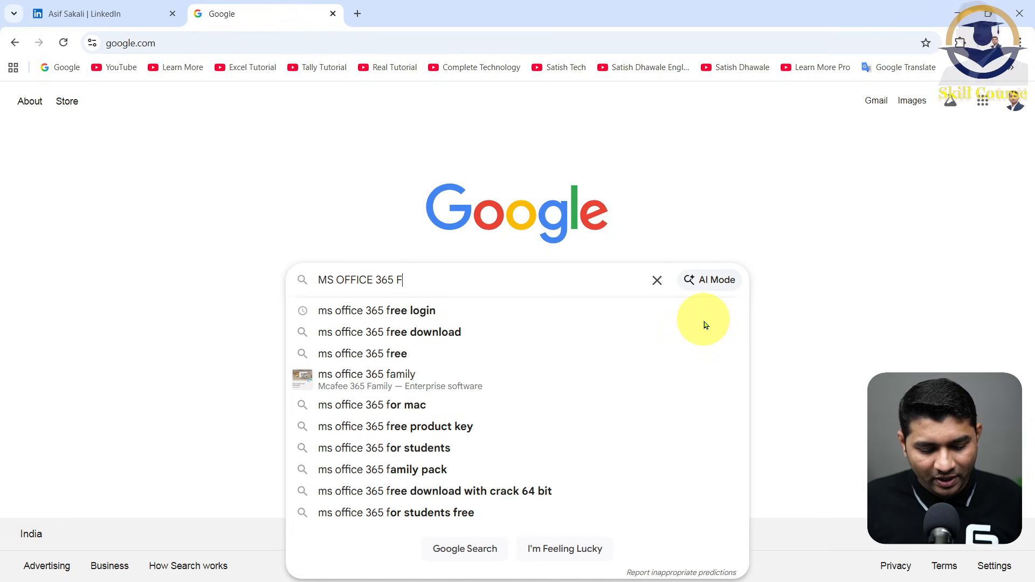
pyautogui.write('REE LOGIN')
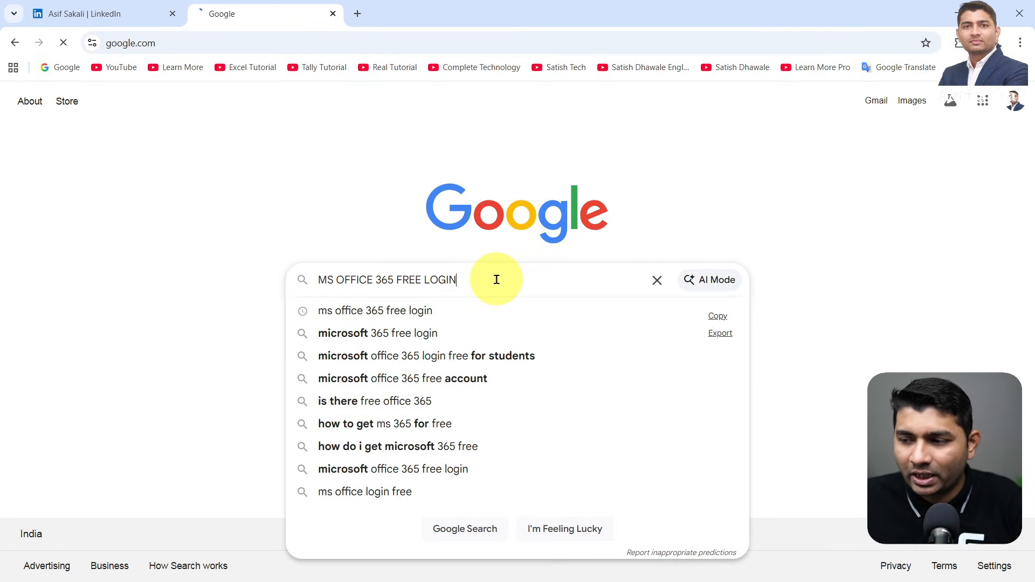
pyautogui.press('Return')
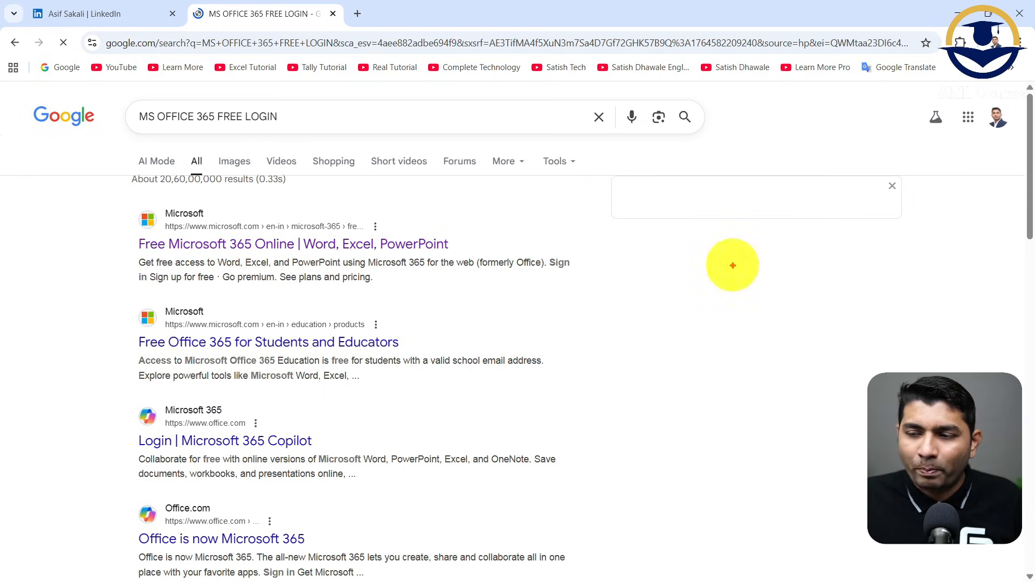
# - Open the Microsoft search result "Free Microsoft 365 Online | Word, Excel, PowerPoint" and look at its sign-up option
pyautogui.moveTo(114, 198)
pyautogui.mouseDown()
pyautogui.moveTo(353, 274)
pyautogui.moveTo(621, 304)
pyautogui.mouseUp()
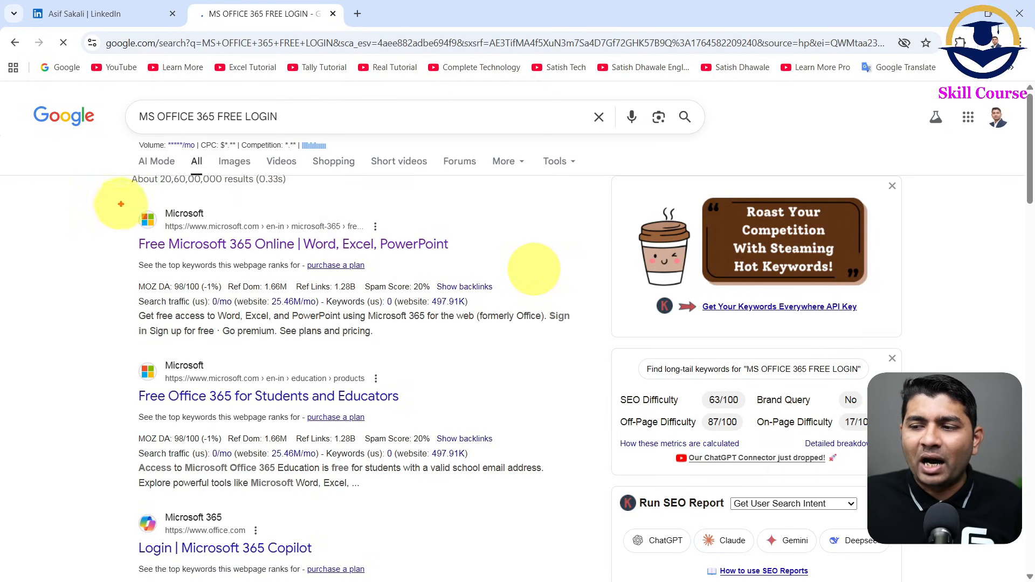
pyautogui.moveTo(120, 204); pyautogui.dragTo(507, 271)
pyautogui.moveTo(318, 252); pyautogui.dragTo(311, 297)
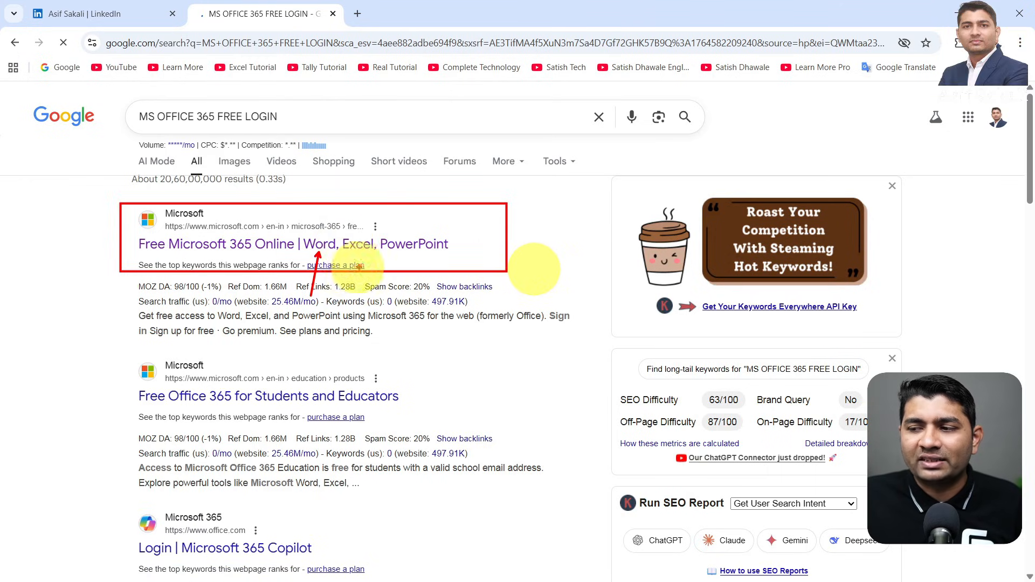
pyautogui.moveTo(363, 261); pyautogui.dragTo(380, 316)
pyautogui.moveTo(422, 265); pyautogui.dragTo(440, 366)
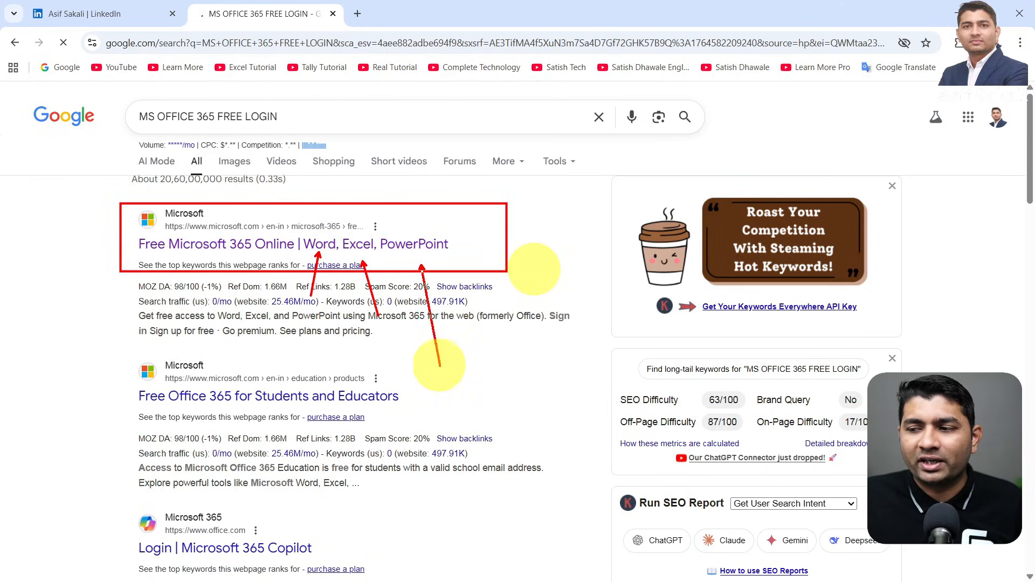
pyautogui.click(400, 247)
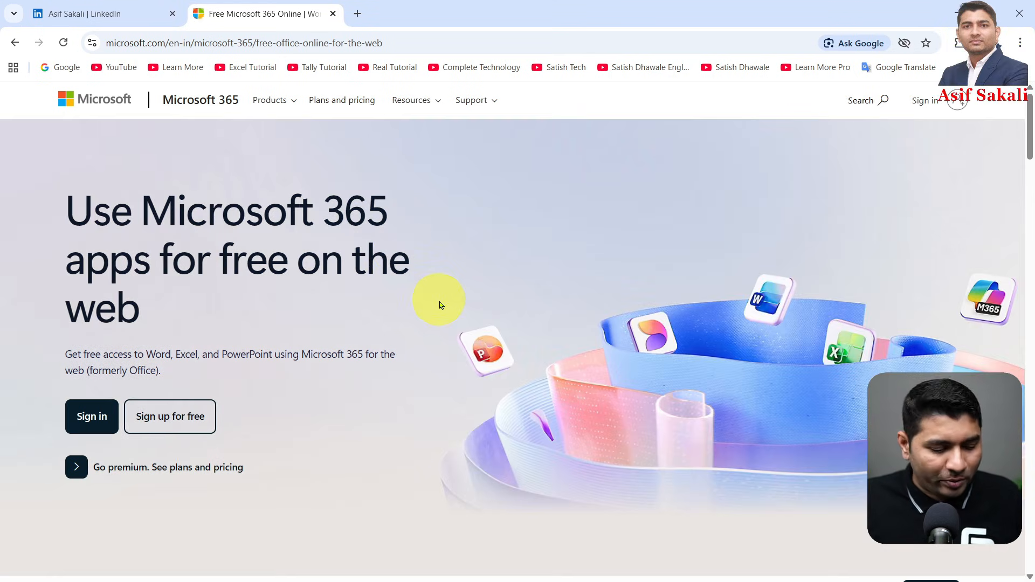
pyautogui.hotkey('ctrl', '2')
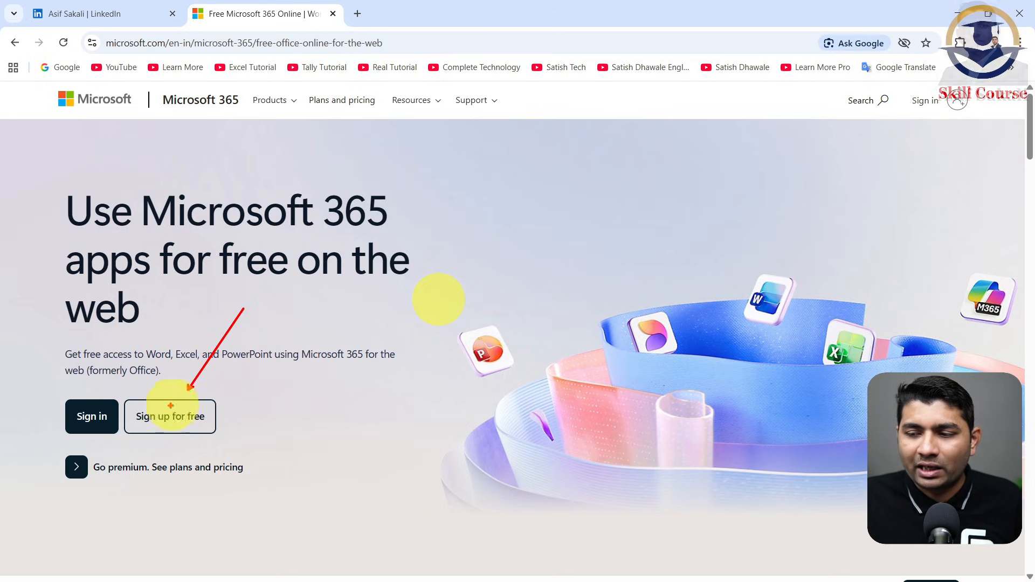
pyautogui.moveTo(122, 387); pyautogui.dragTo(186, 418)
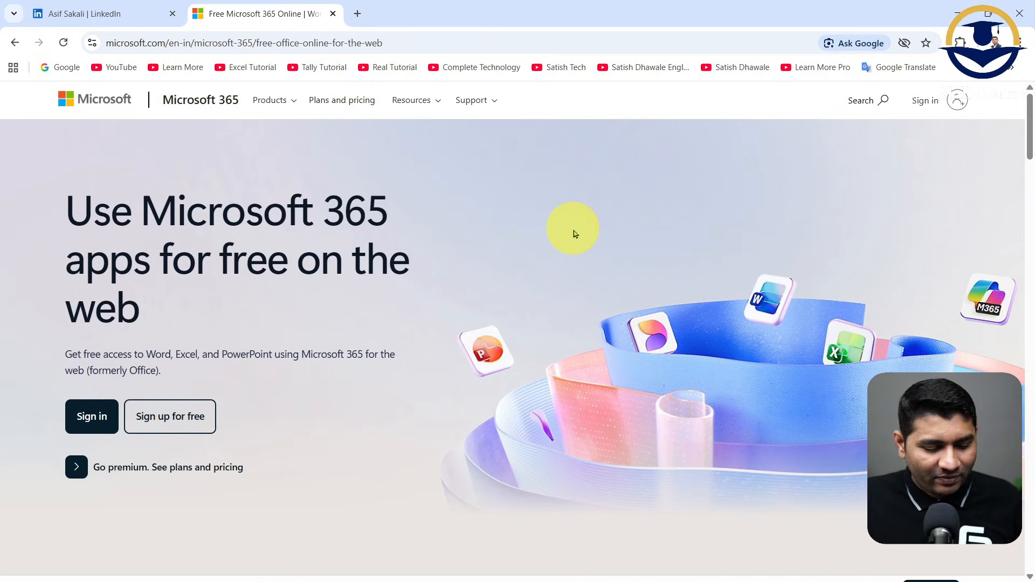
# - Return to the search results, reopen the Free Microsoft 365 Online page and close its tab
pyautogui.click(14, 42)
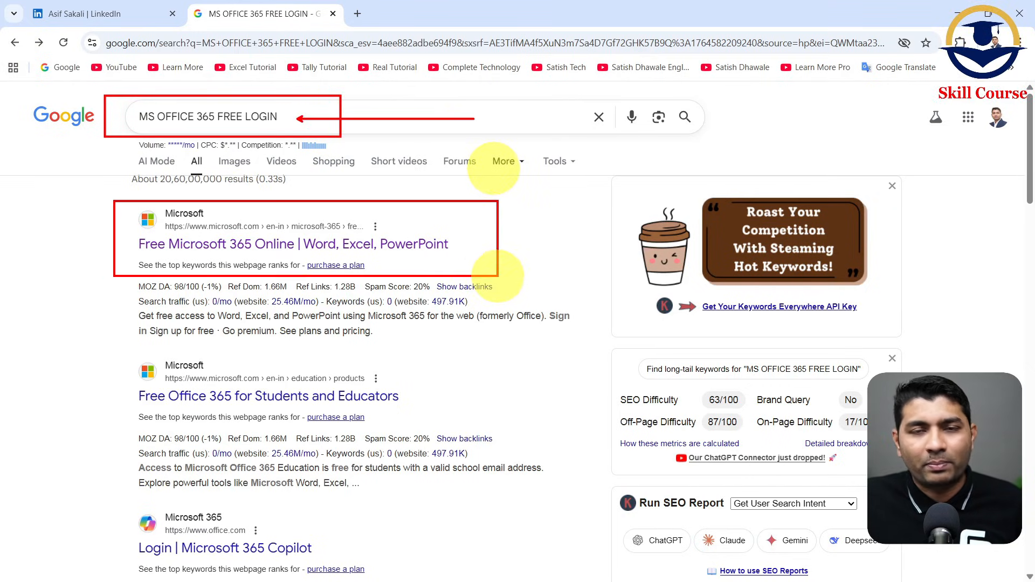
pyautogui.click(391, 245)
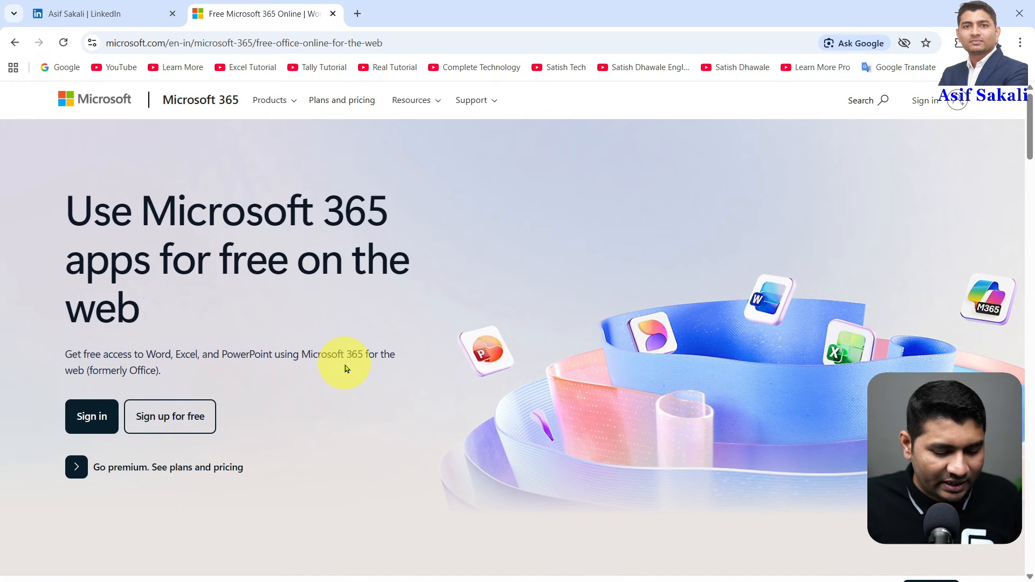
pyautogui.hotkey('ctrl', 'w')
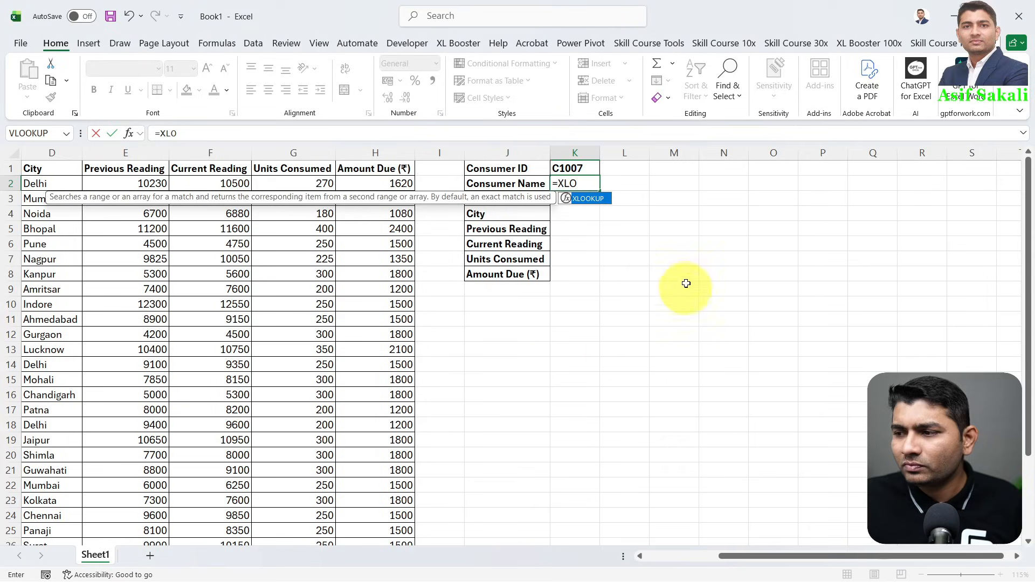
# - In Excel, restart the formula in K2 as an XLOOKUP with K1 as the lookup value
pyautogui.press('Escape')
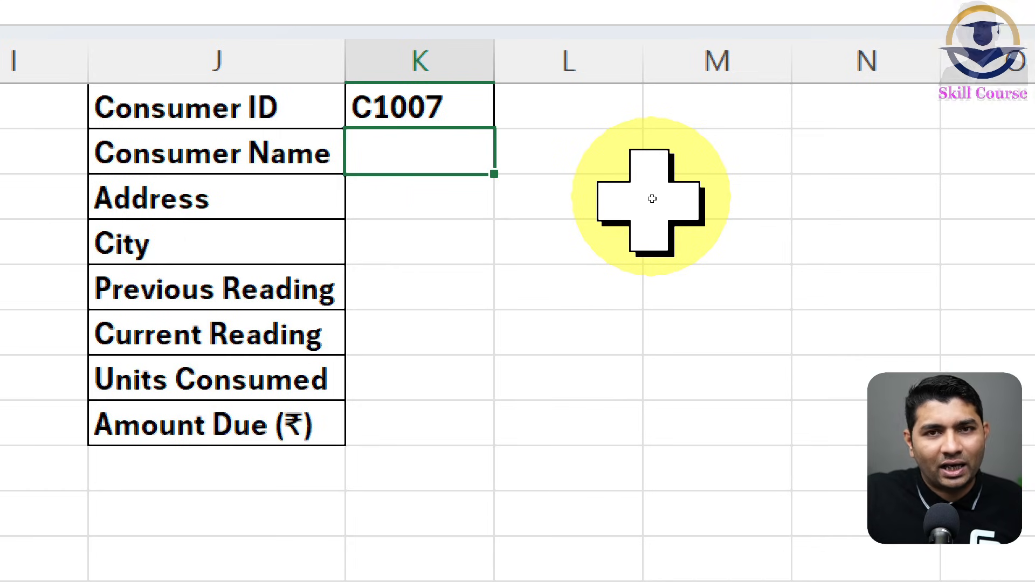
pyautogui.write('=XL')
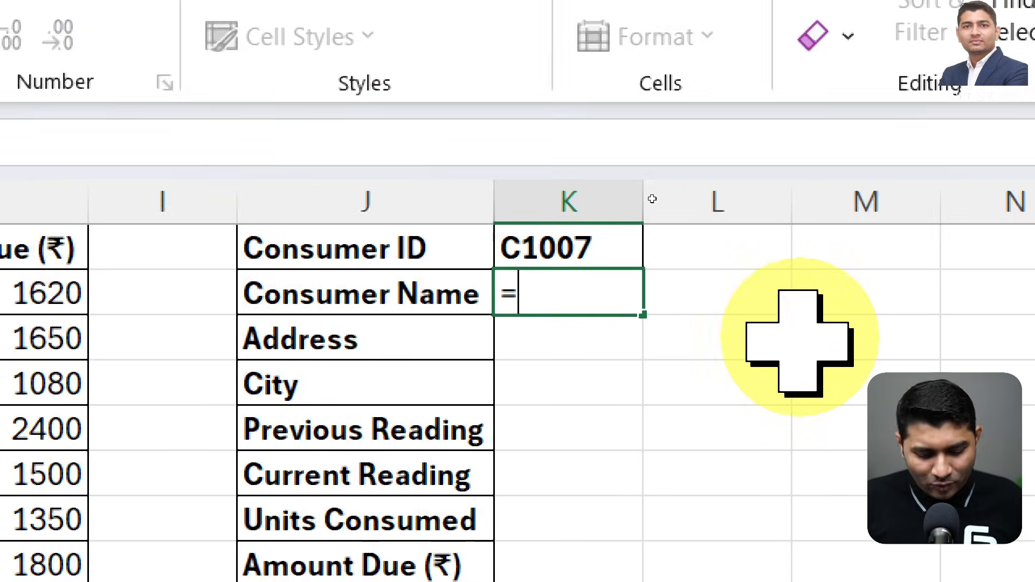
pyautogui.write('O')
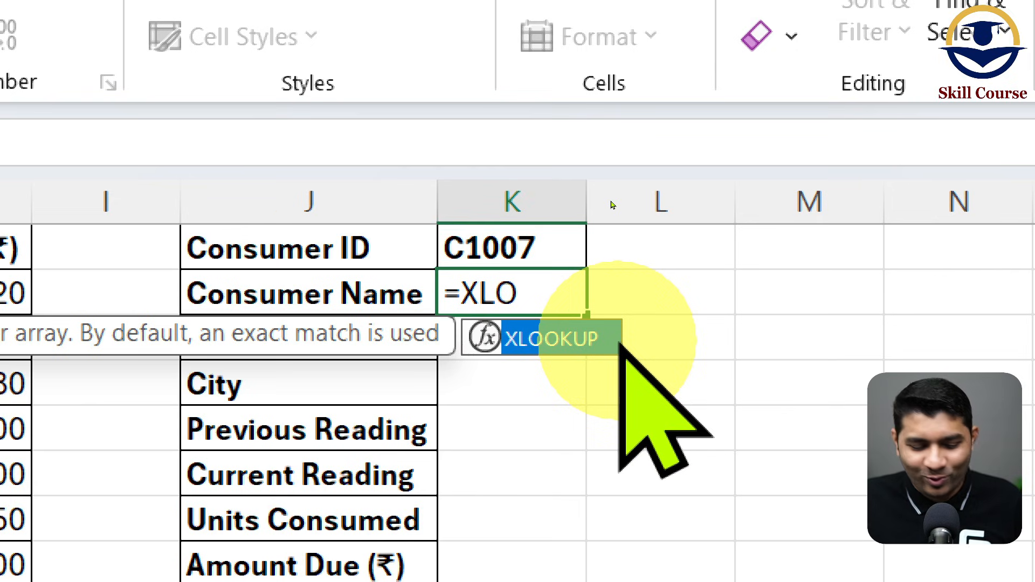
pyautogui.press('Tab')
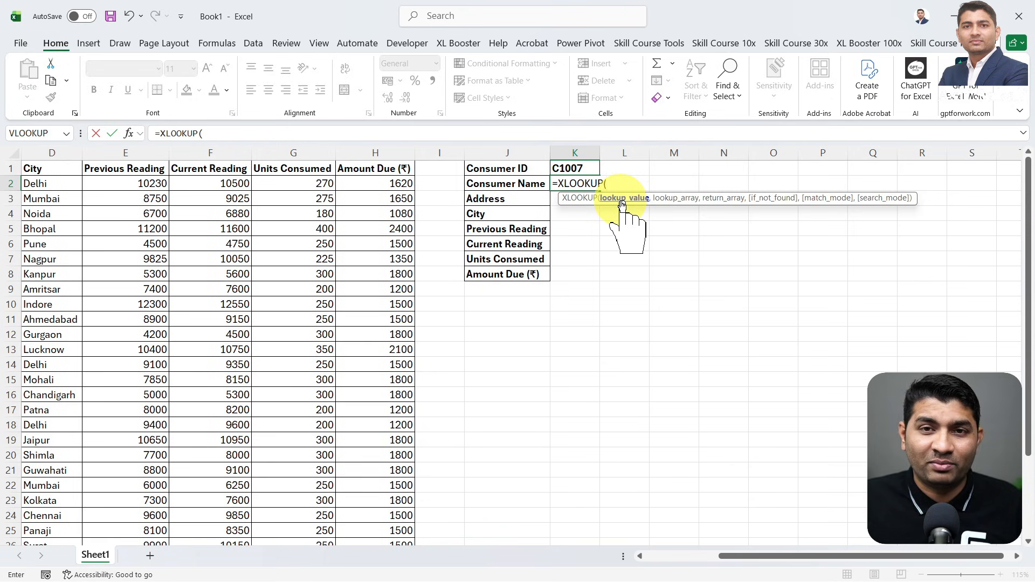
pyautogui.click(579, 168)
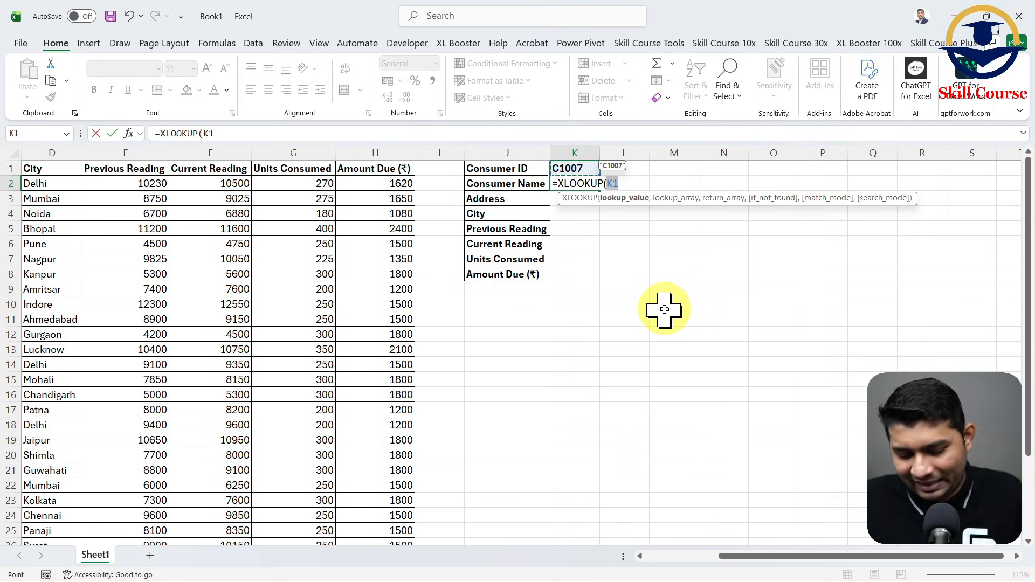
pyautogui.write(',')
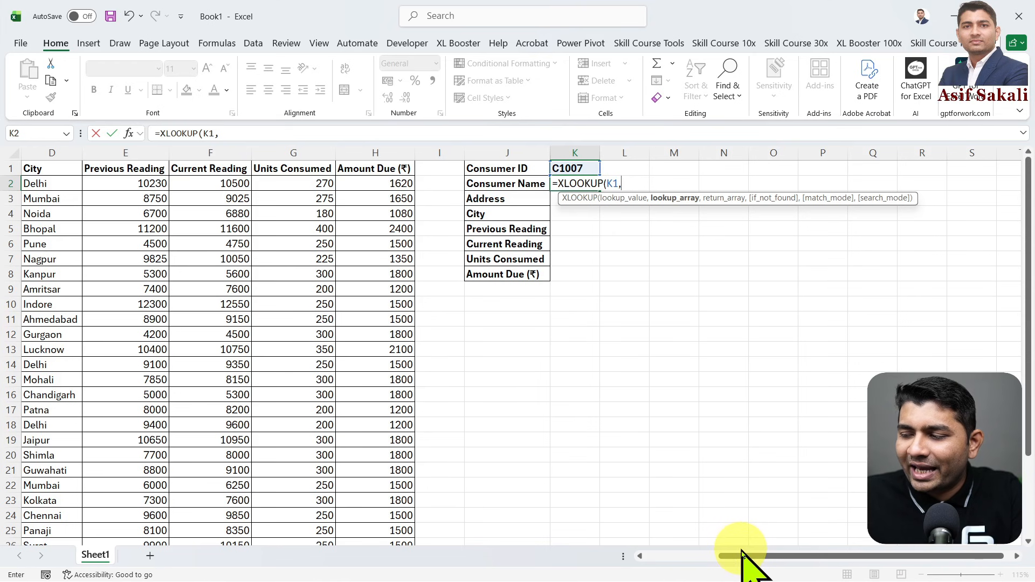
# - Try the whole column A and the range A1:A31 as the lookup array of the XLOOKUP formula
pyautogui.moveTo(739, 559); pyautogui.dragTo(666, 563)
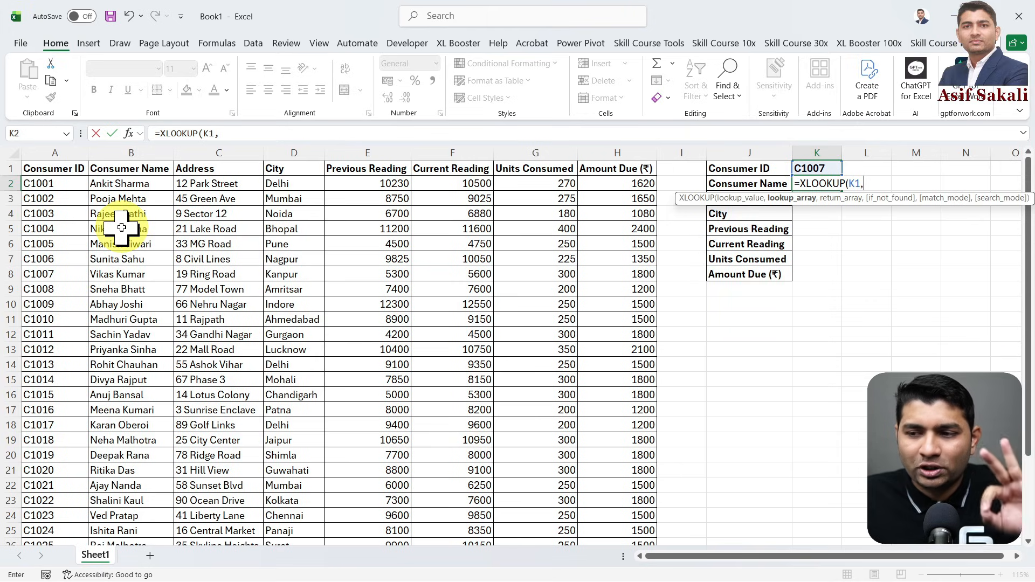
pyautogui.click(58, 153)
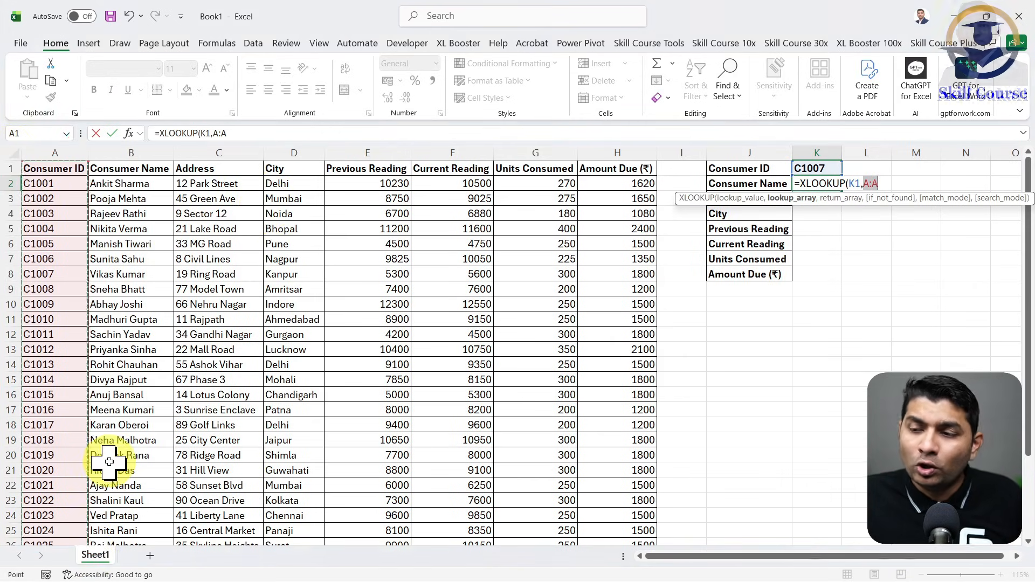
pyautogui.click(59, 169)
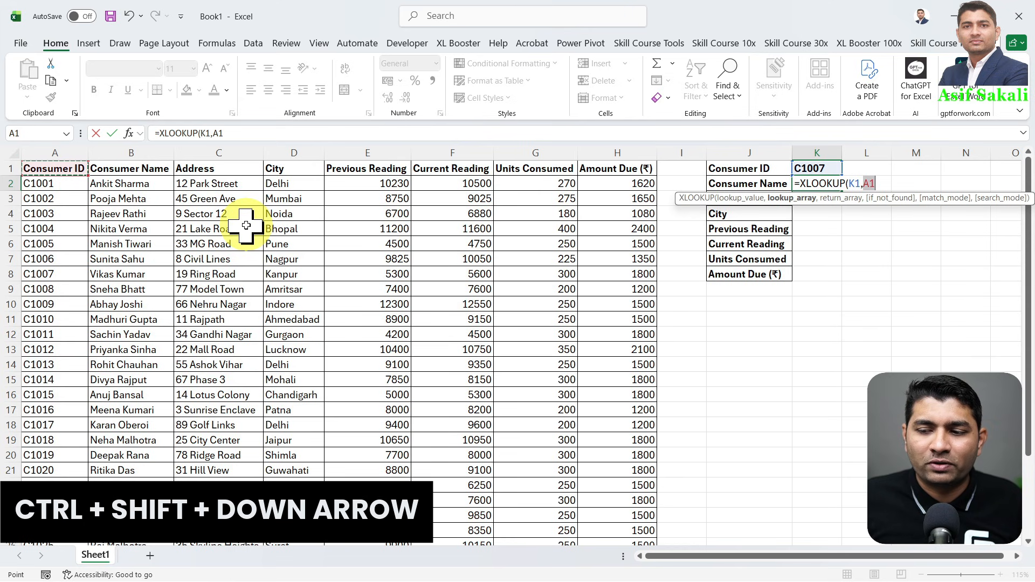
pyautogui.hotkey('ctrl', 'shift', 'Down')
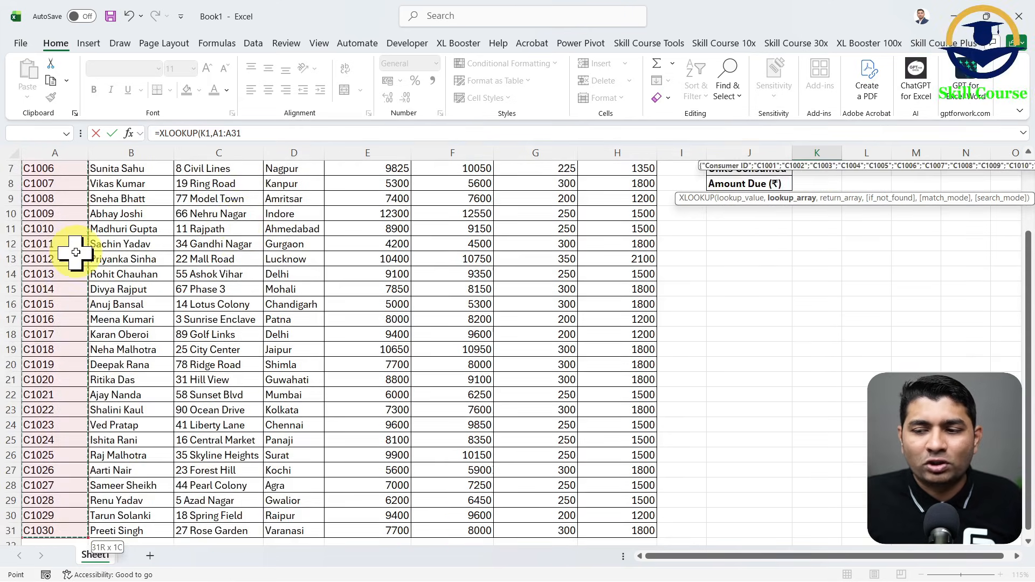
pyautogui.scroll(-1, 80, 261)
pyautogui.scroll(-1, 70, 356)
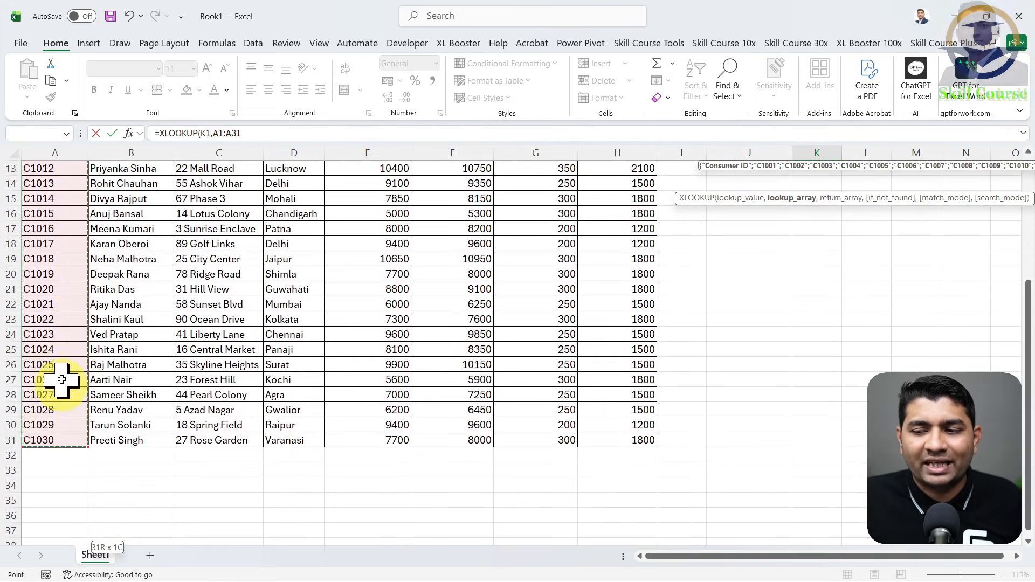
pyautogui.scroll(4, 61, 377)
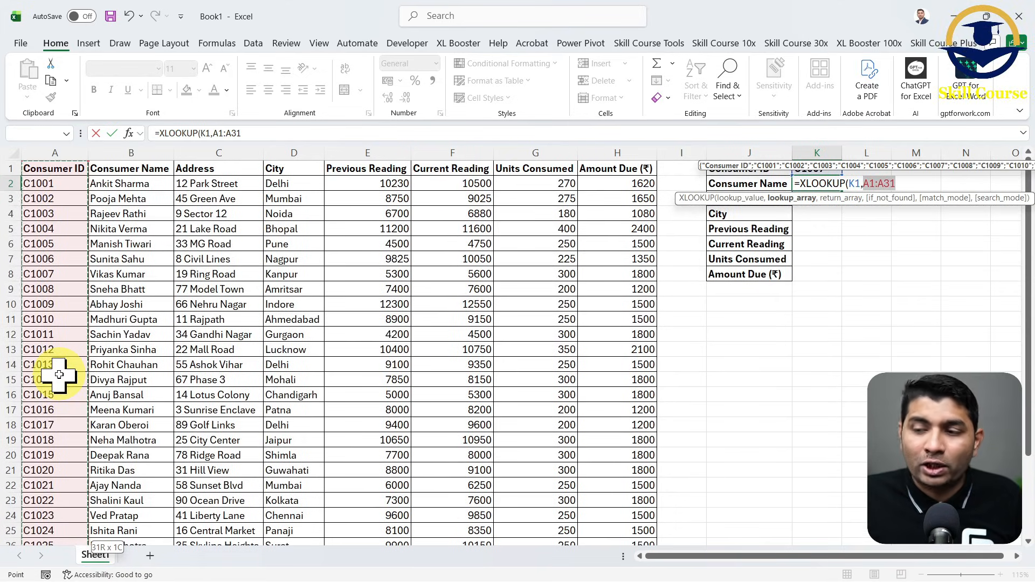
# - Set the XLOOKUP lookup array to the consumer IDs in A2:A31, without the header
pyautogui.click(65, 185)
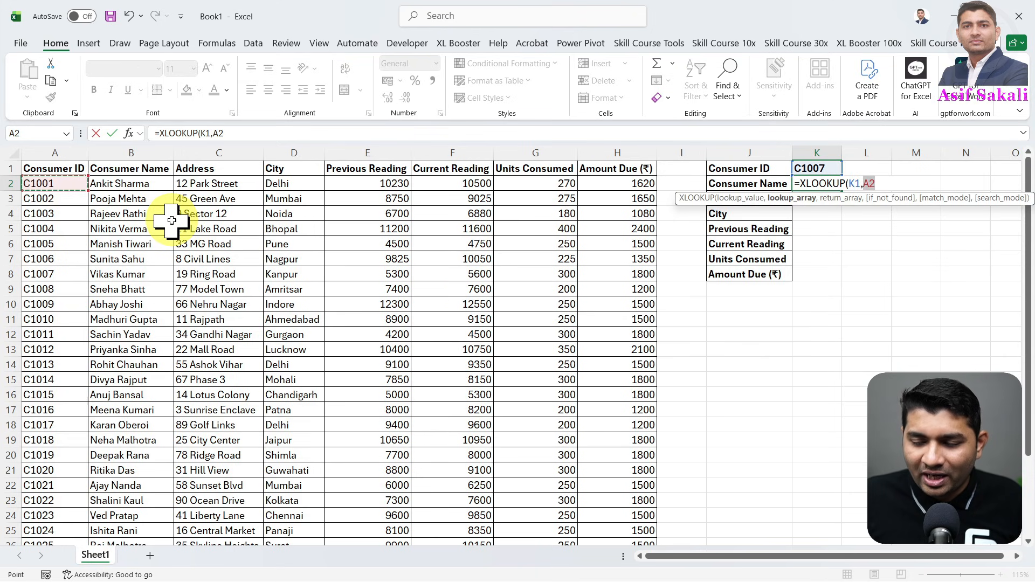
pyautogui.hotkey('ctrl', 'shift', 'Down')
pyautogui.scroll(-1, 178, 213)
pyautogui.scroll(3, 70, 346)
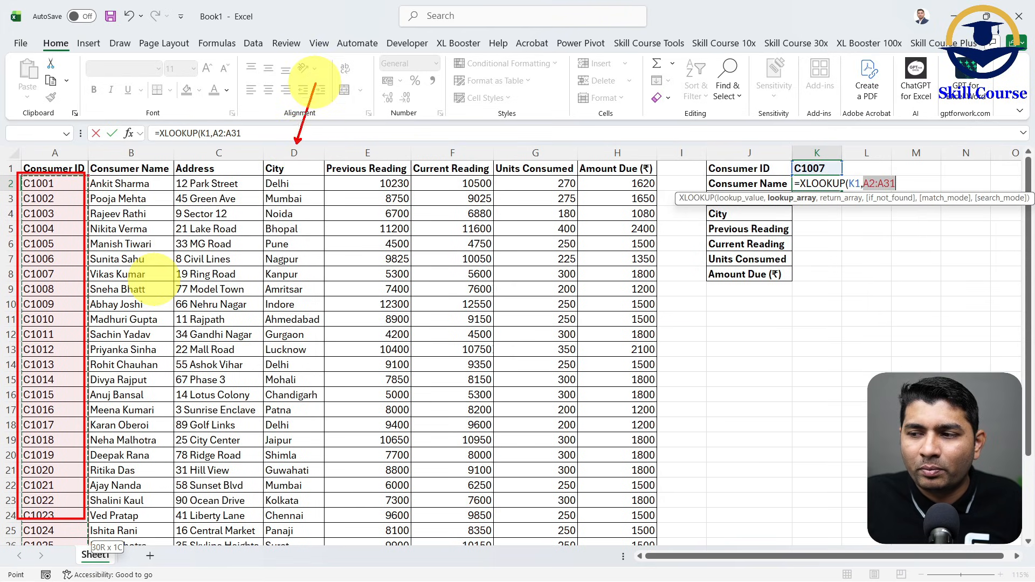
pyautogui.moveTo(329, 568); pyautogui.dragTo(328, 570)
pyautogui.moveTo(244, 302); pyautogui.dragTo(351, 444)
pyautogui.moveTo(337, 310); pyautogui.dragTo(256, 457)
pyautogui.moveTo(42, 289); pyautogui.dragTo(90, 316)
pyautogui.moveTo(90, 260); pyautogui.dragTo(28, 404)
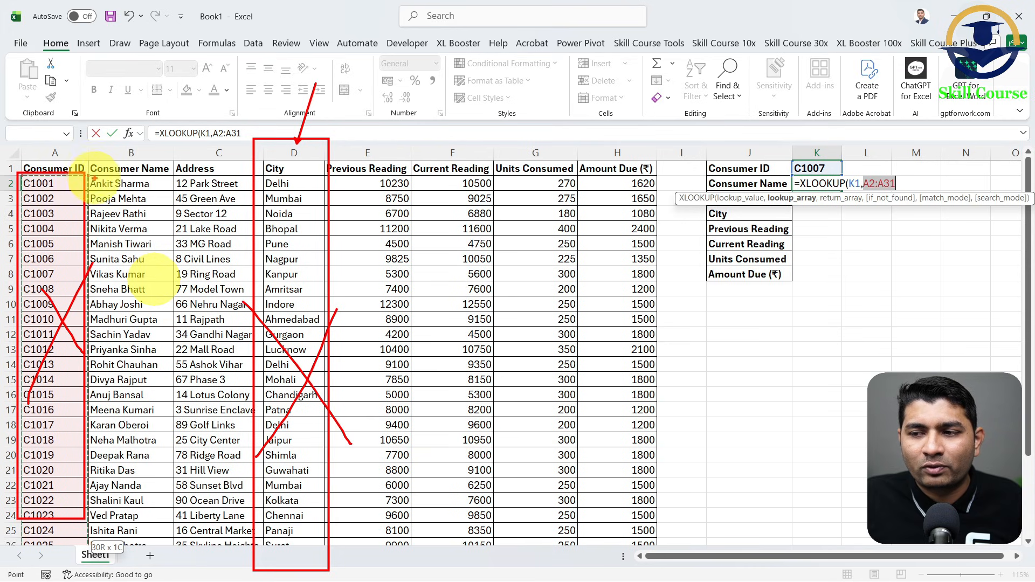
pyautogui.moveTo(89, 174); pyautogui.dragTo(276, 176)
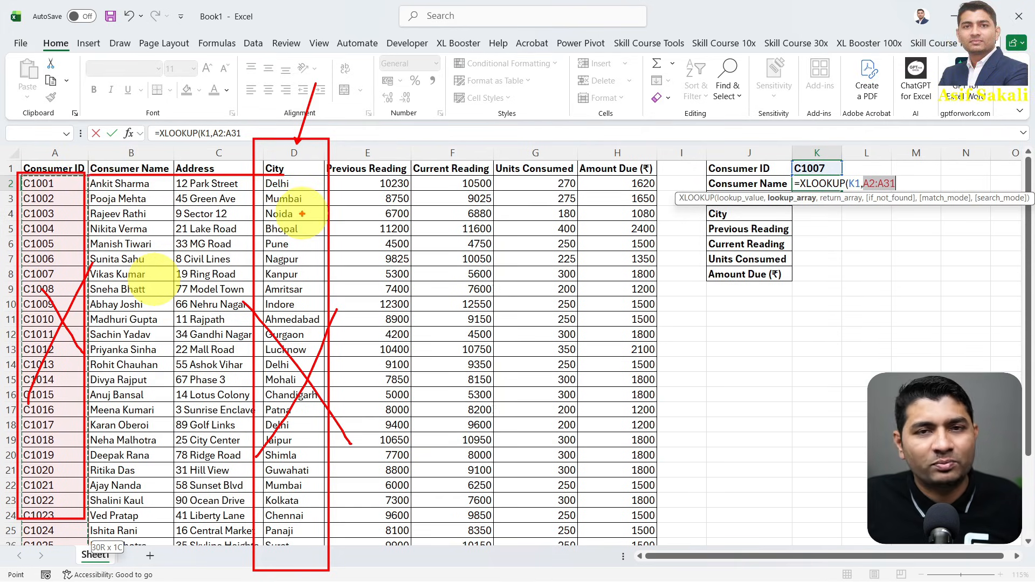
pyautogui.press('Escape')
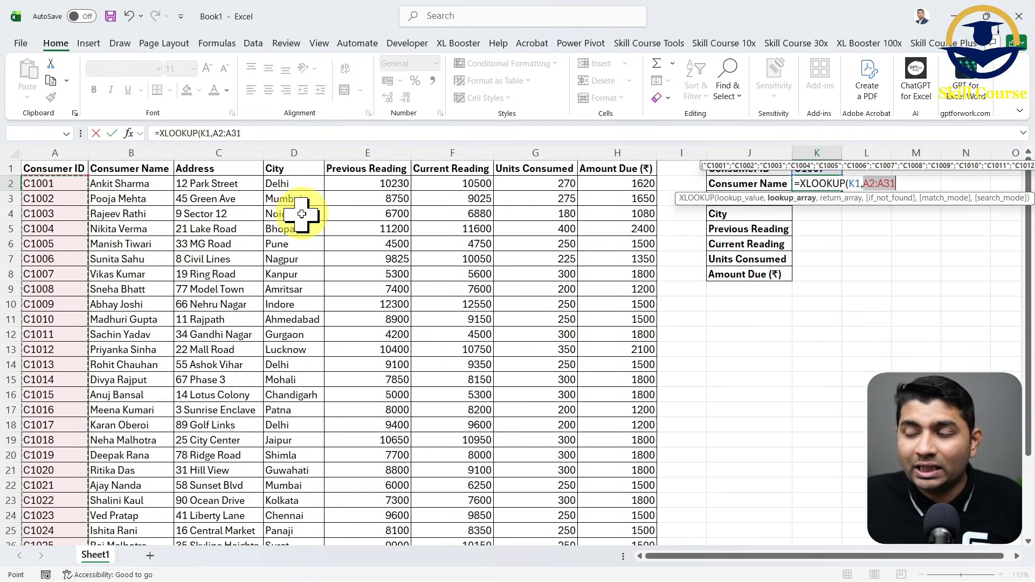
# - Set the return array of the XLOOKUP in K2 to the consumer names in B2:B31, without the header
pyautogui.write(',')
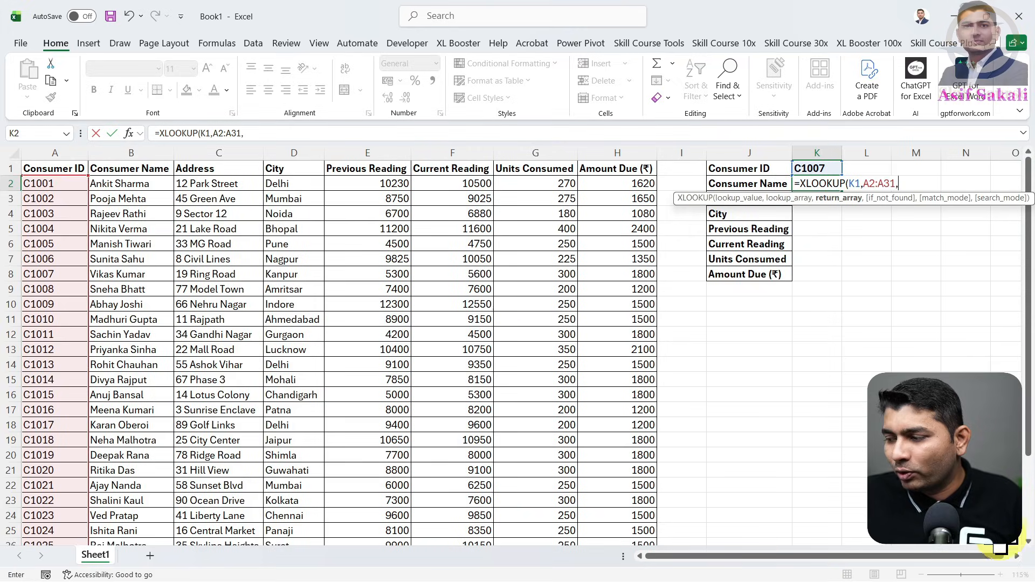
pyautogui.hscroll(6, 784, 323)
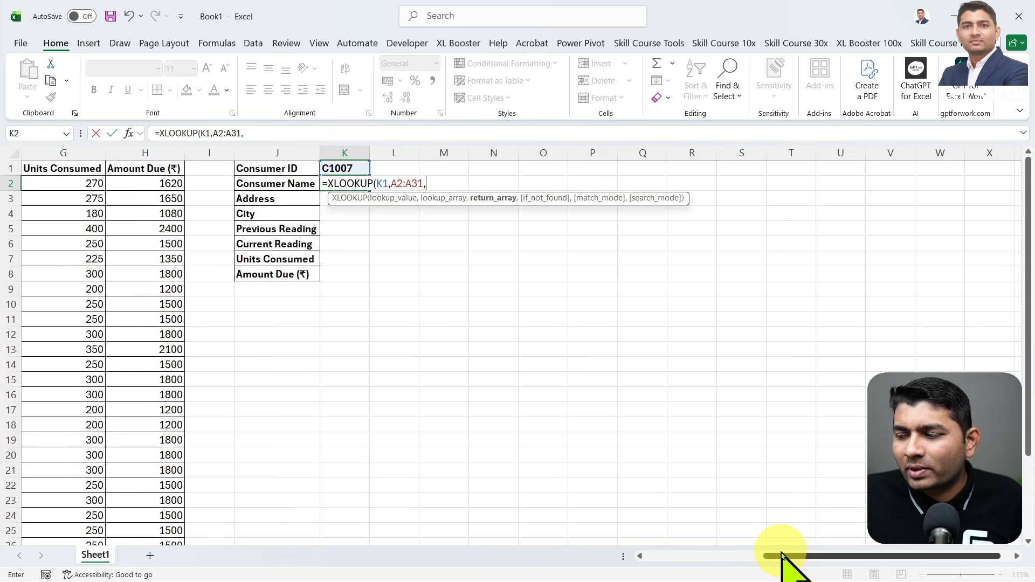
pyautogui.moveTo(785, 556); pyautogui.dragTo(652, 561)
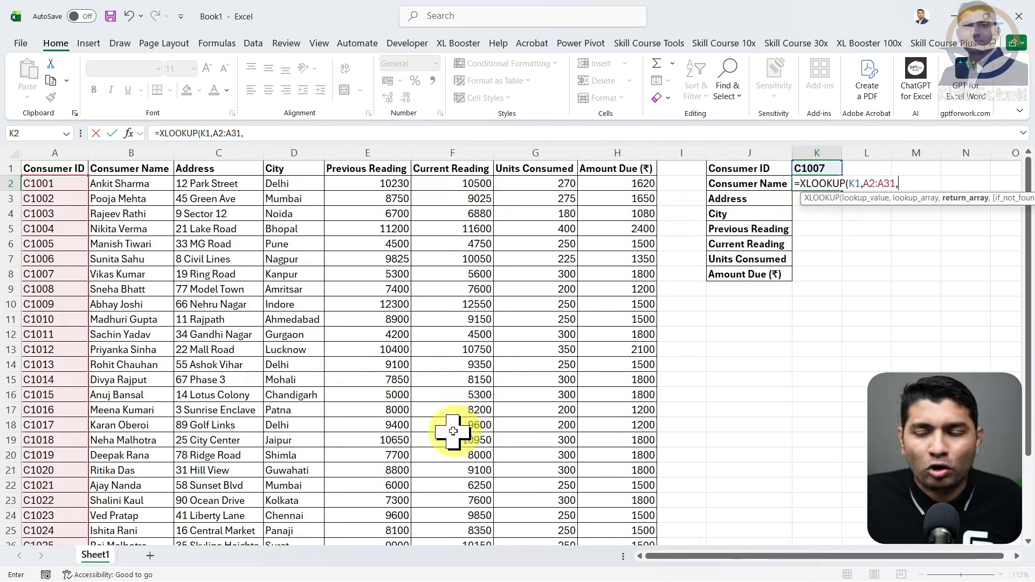
pyautogui.click(149, 184)
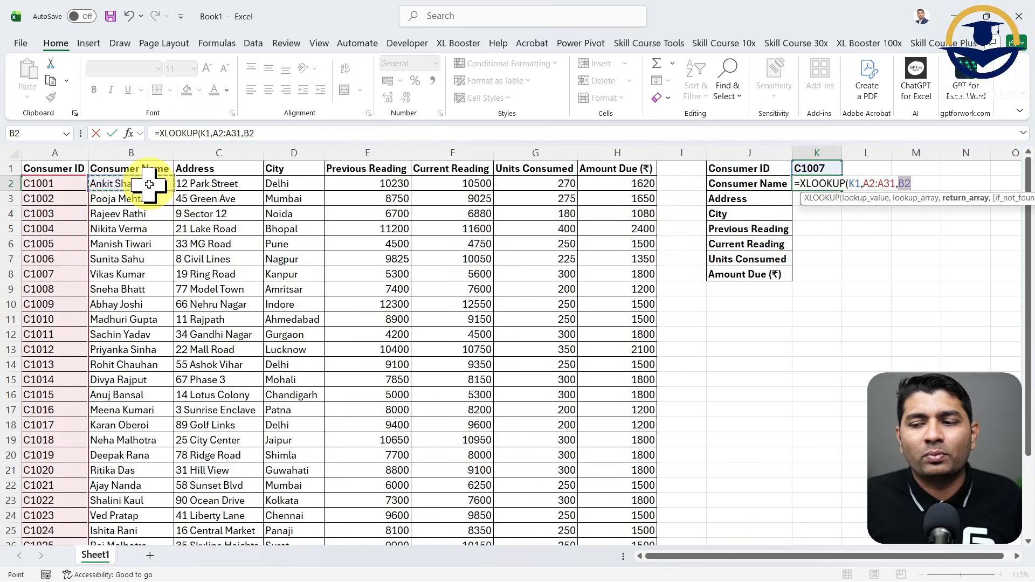
pyautogui.hotkey('ctrl', 'shift', 'Down')
pyautogui.scroll(2, 144, 185)
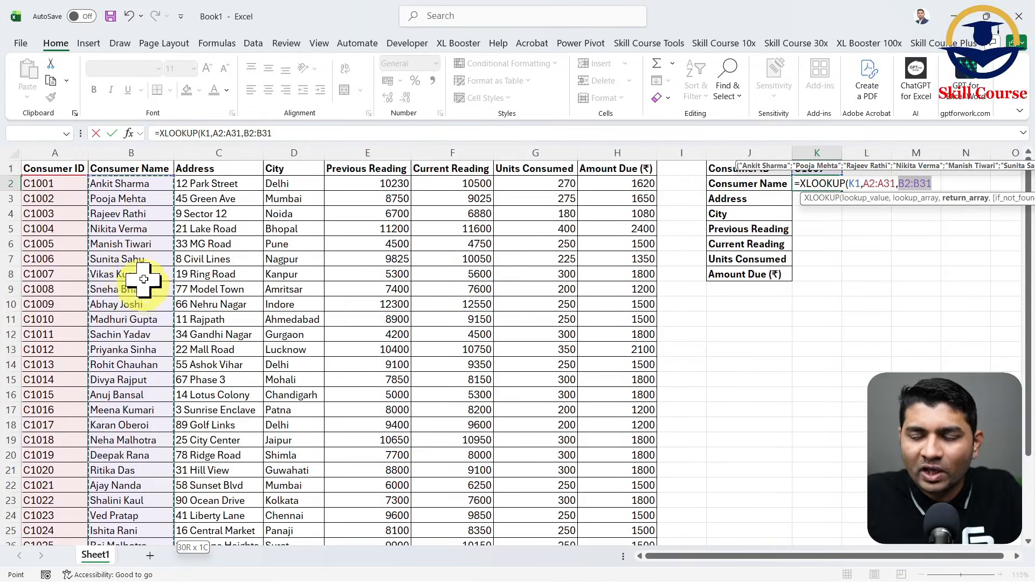
# - Close and enter the XLOOKUP formula in K2, and fit column K's width to its contents
pyautogui.click(1017, 556)
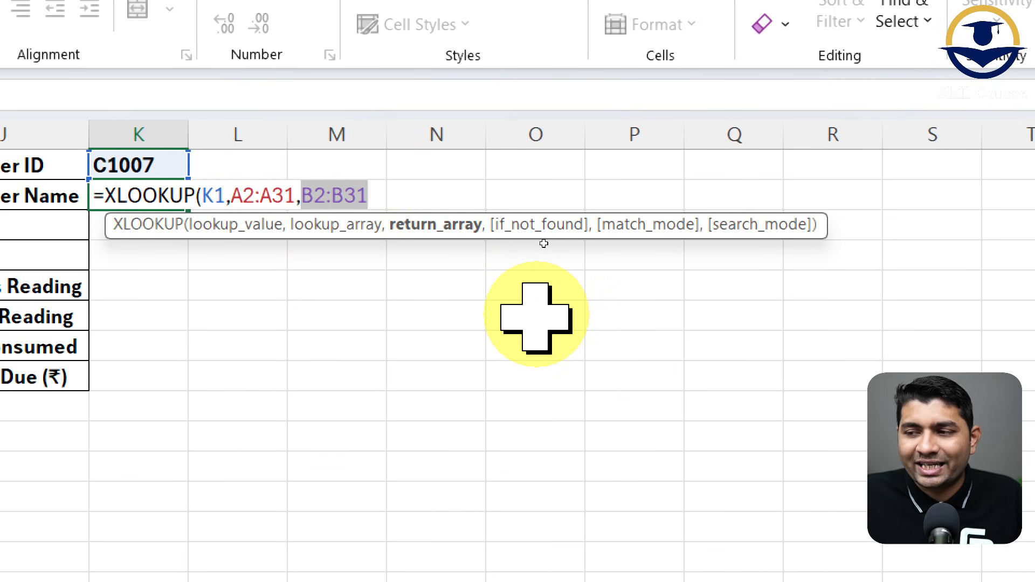
pyautogui.write(')')
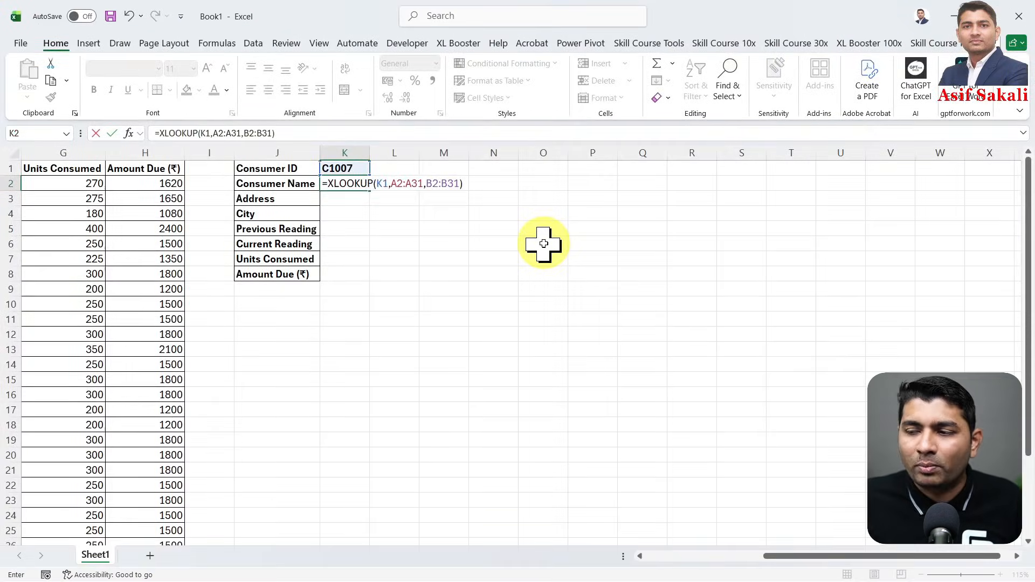
pyautogui.hotkey('ctrl', 'Return')
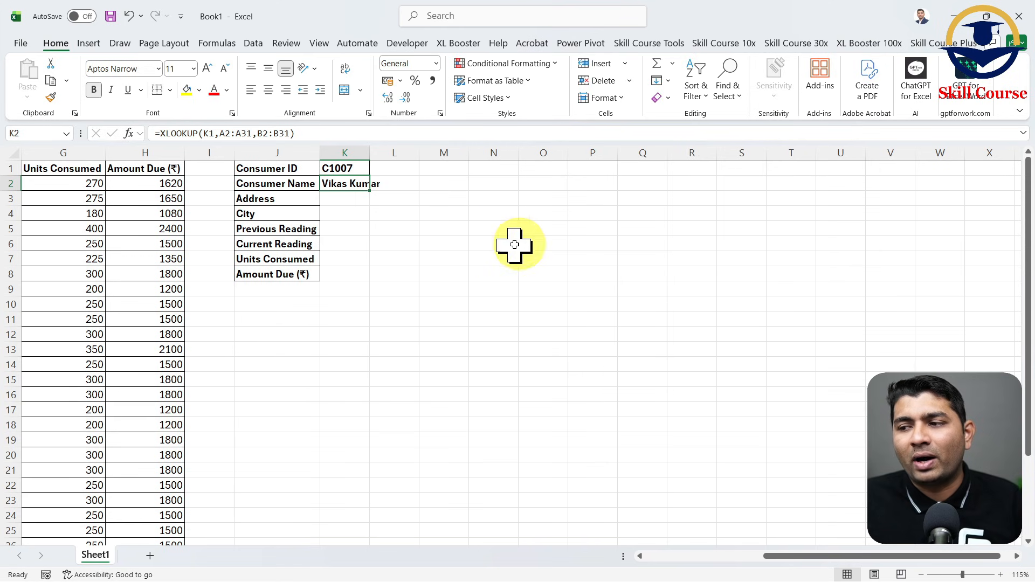
pyautogui.doubleClick(370, 153)
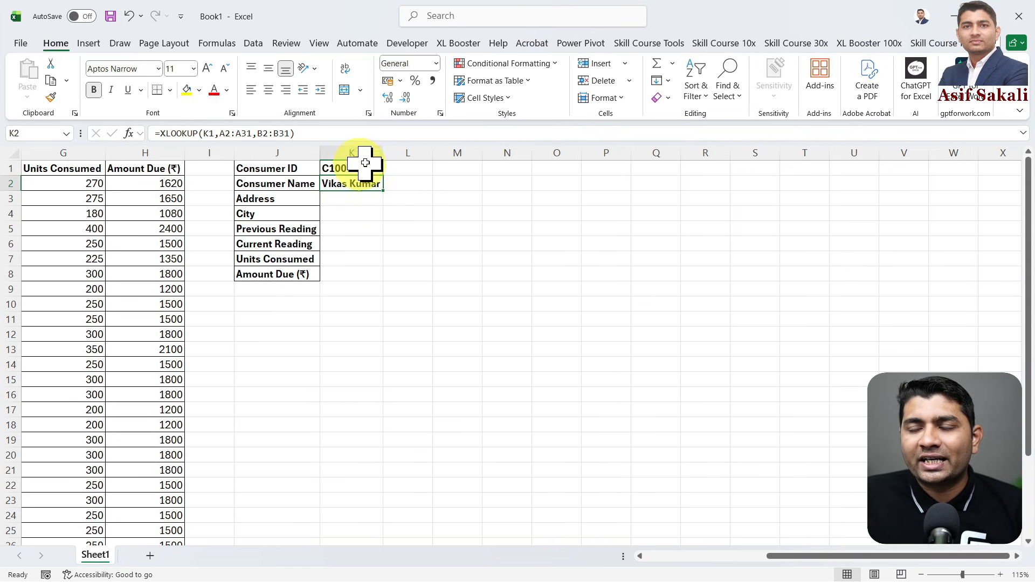
# - Select the Address result cell K3 and widen column K slightly
pyautogui.moveTo(787, 562); pyautogui.dragTo(721, 566)
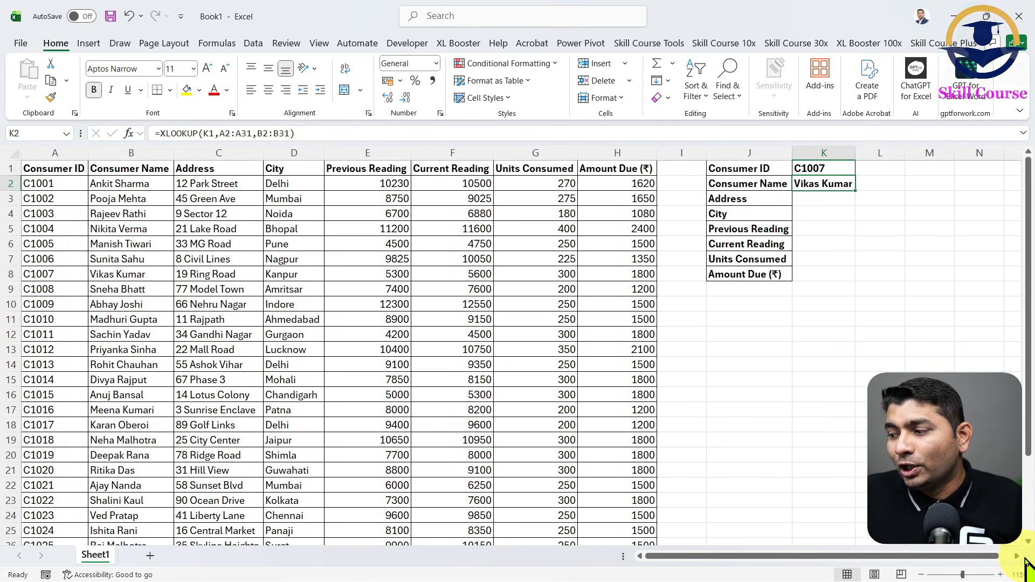
pyautogui.hscroll(5, 1024, 562)
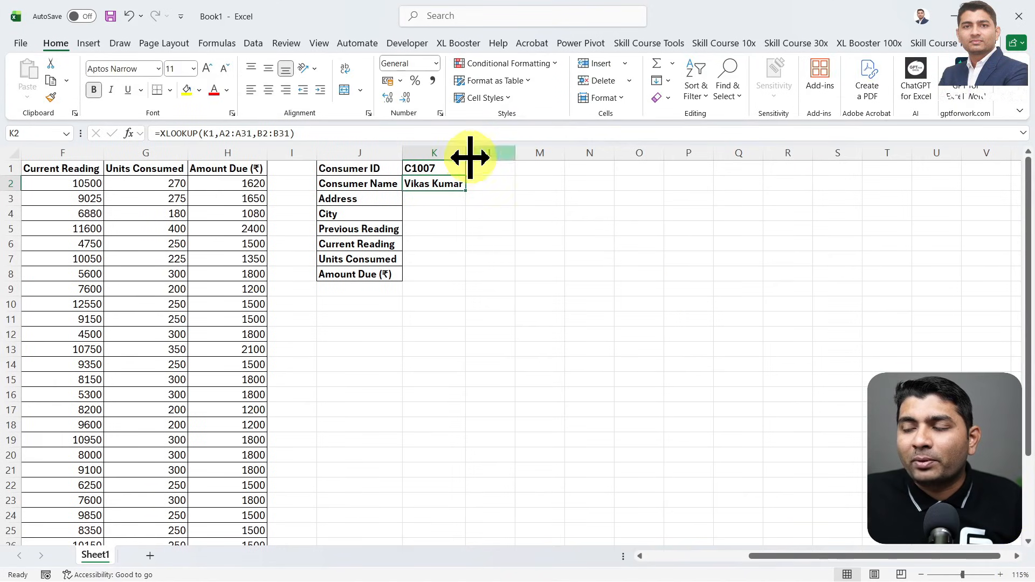
pyautogui.click(445, 198)
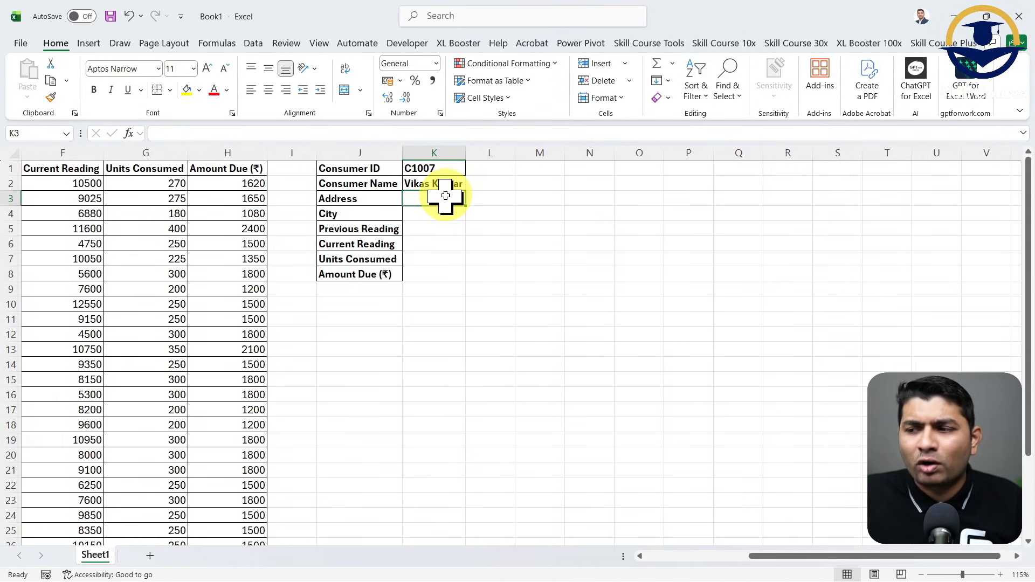
pyautogui.keyDown('ctrl'); pyautogui.scroll(6, 492, 196); pyautogui.keyUp('ctrl')
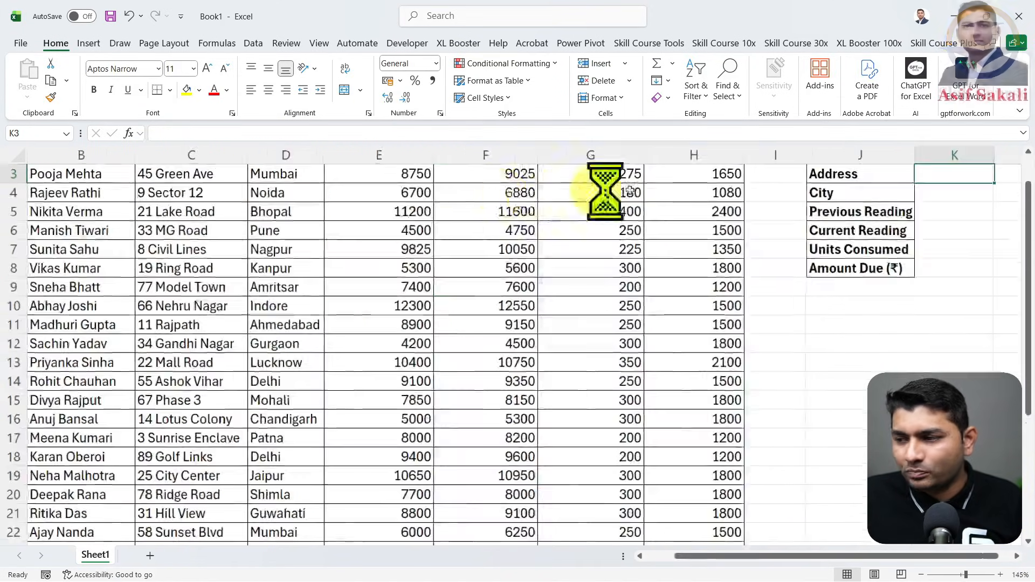
pyautogui.scroll(1, 830, 313)
pyautogui.hscroll(3, 751, 381)
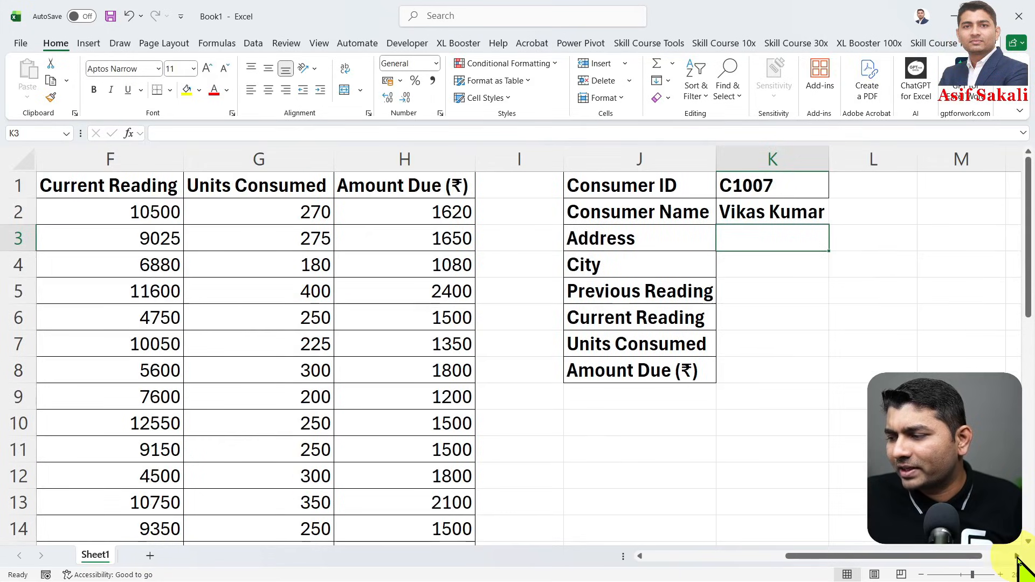
pyautogui.keyDown('ctrl'); pyautogui.scroll(-2, 751, 381); pyautogui.keyUp('ctrl')
pyautogui.hscroll(-4, 755, 372)
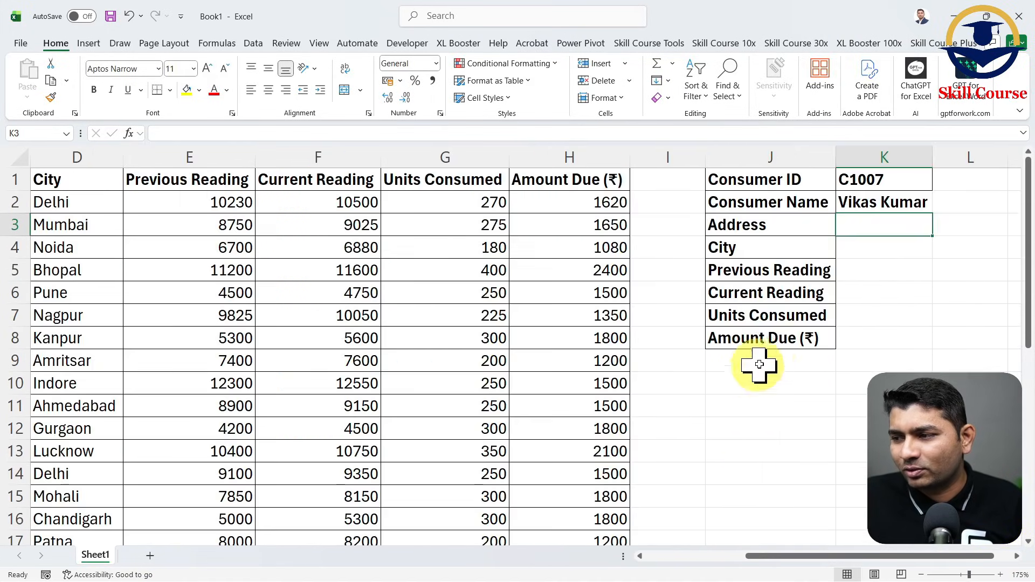
pyautogui.moveTo(933, 158); pyautogui.dragTo(947, 157)
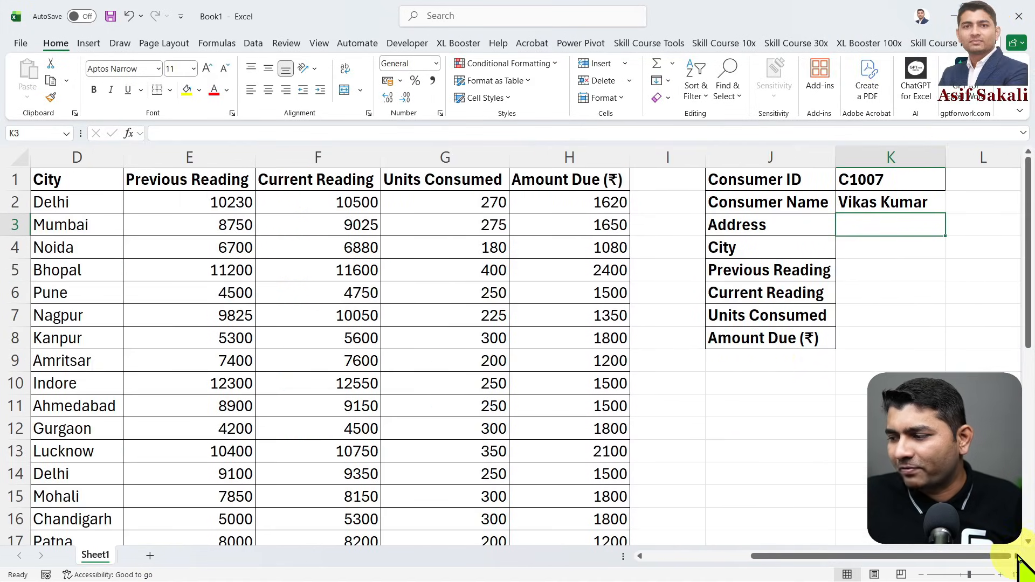
# - Start an XLOOKUP formula in K3 with the consumer ID cell K1 as the lookup value
pyautogui.hscroll(4, 1013, 566)
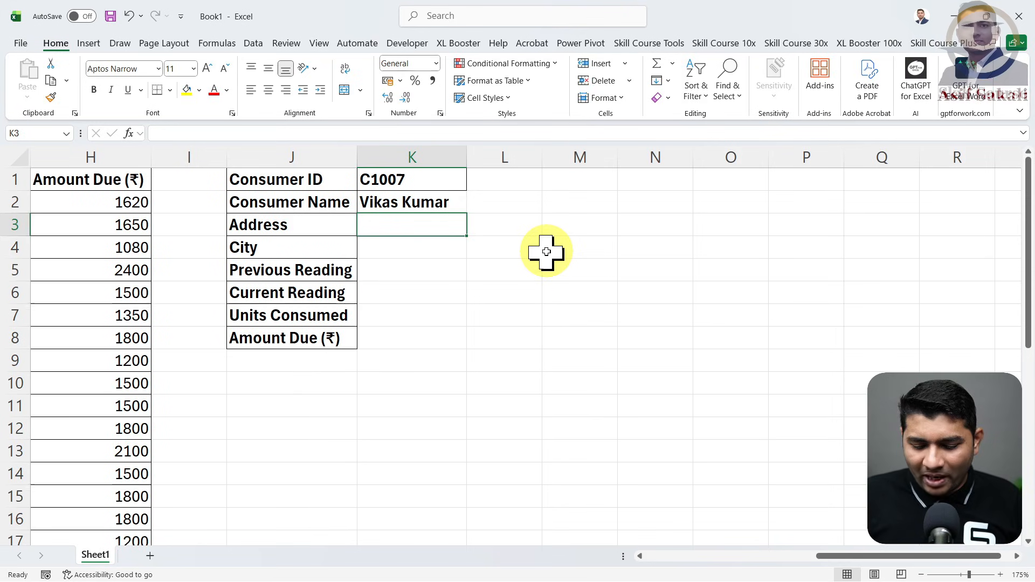
pyautogui.write('=XL')
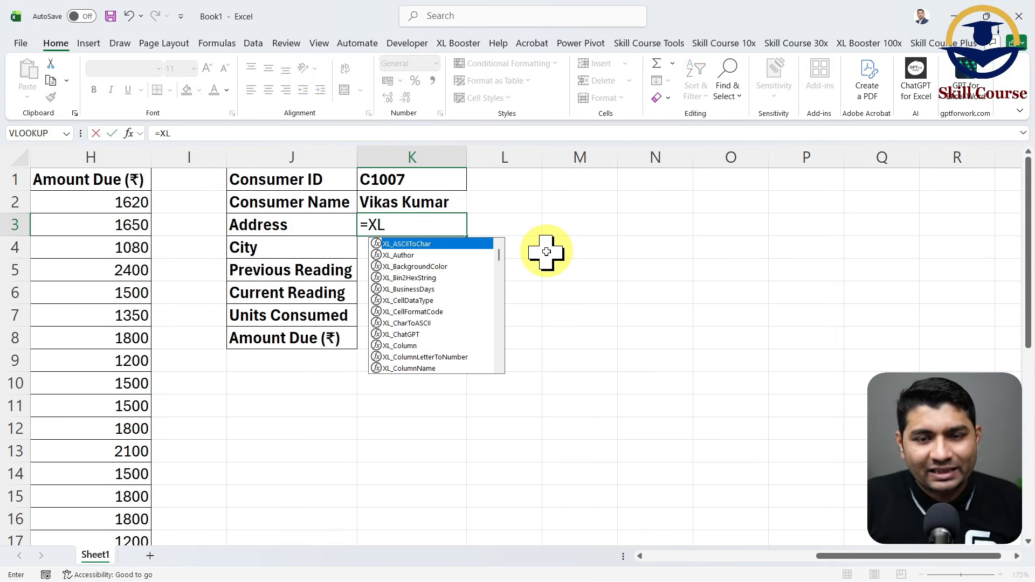
pyautogui.write('O')
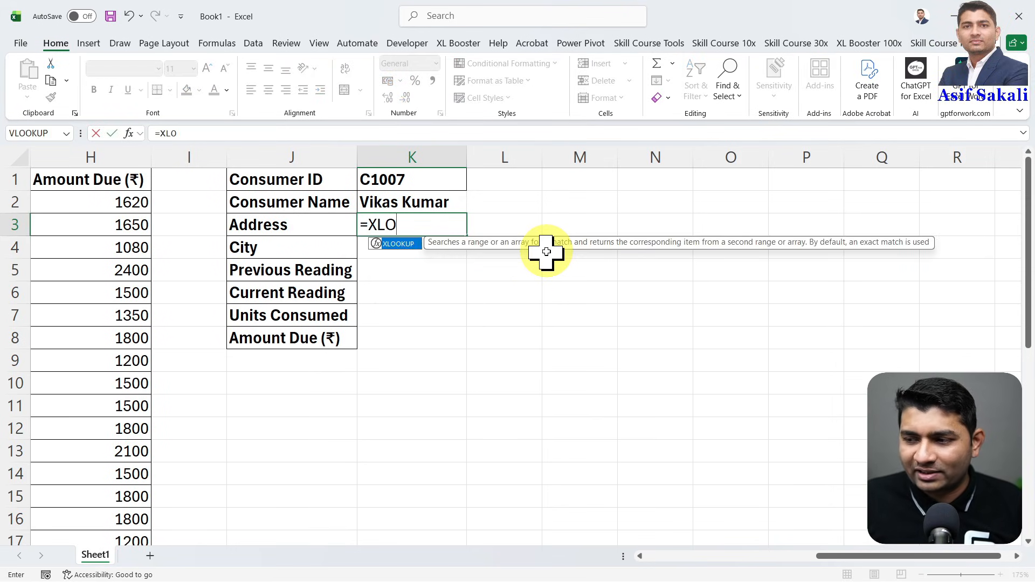
pyautogui.press('Tab')
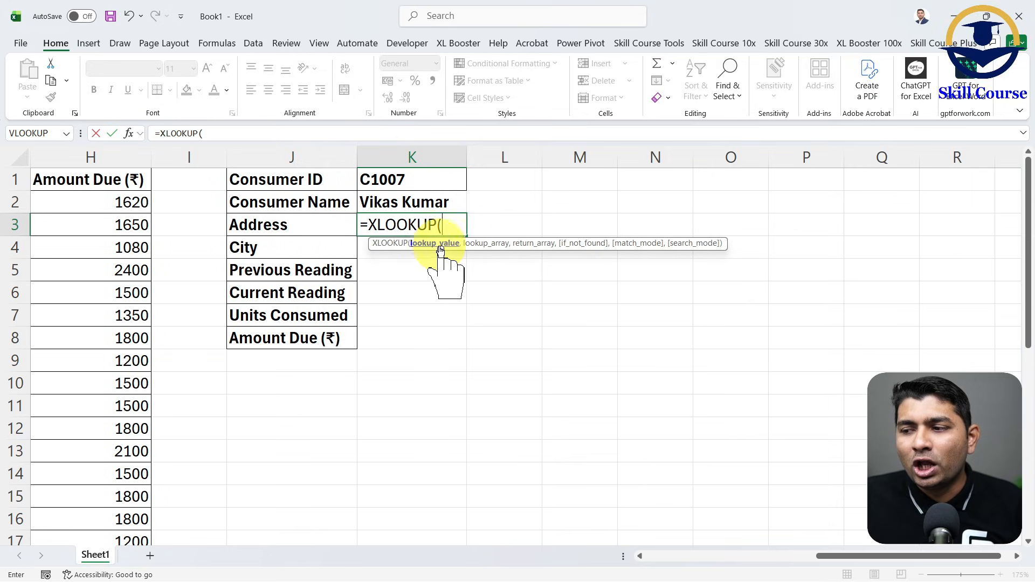
pyautogui.click(441, 181)
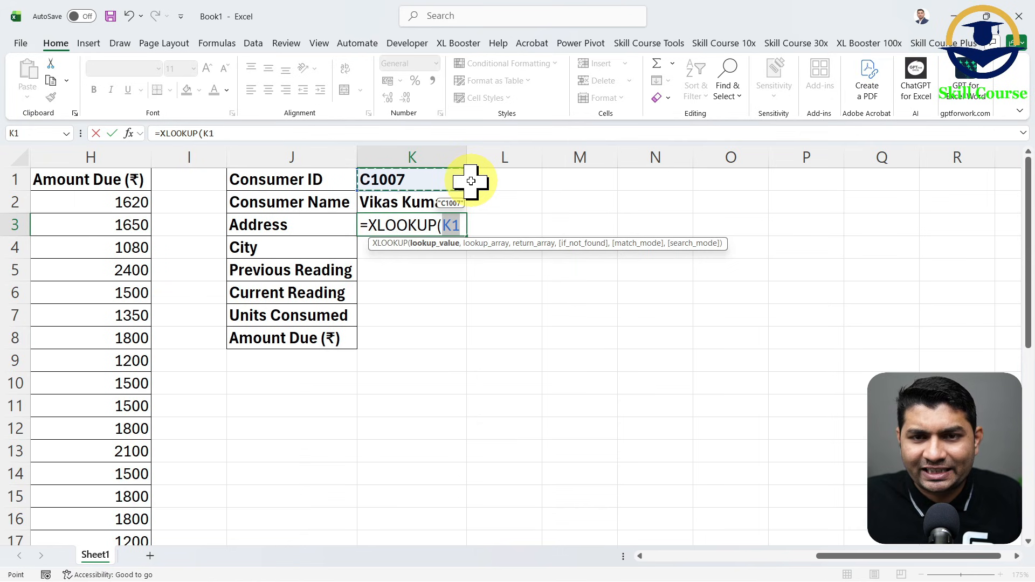
pyautogui.write(',')
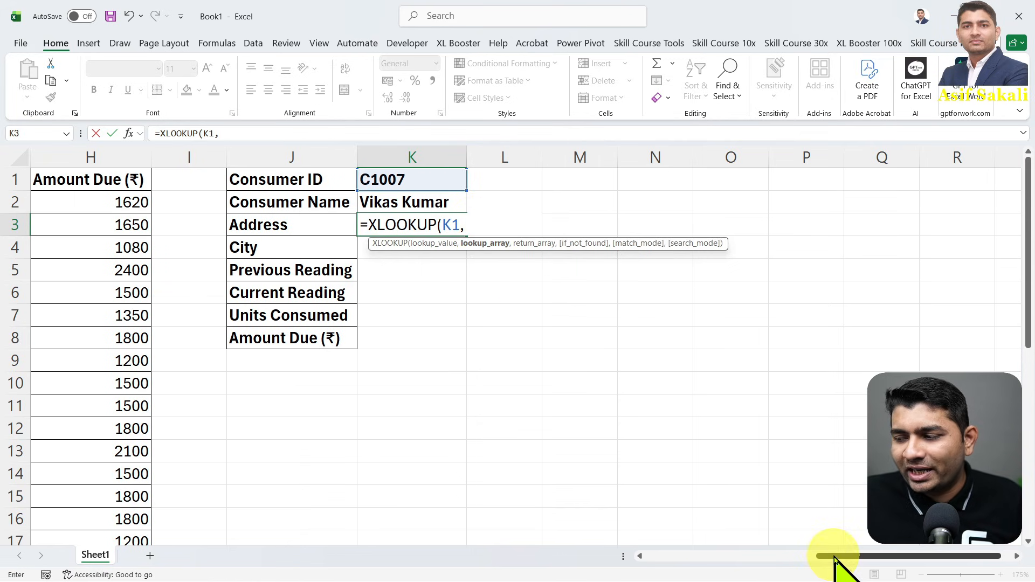
# - Set the lookup array of the XLOOKUP in K3 to the consumer IDs in A2:A31
pyautogui.moveTo(839, 557); pyautogui.dragTo(653, 562)
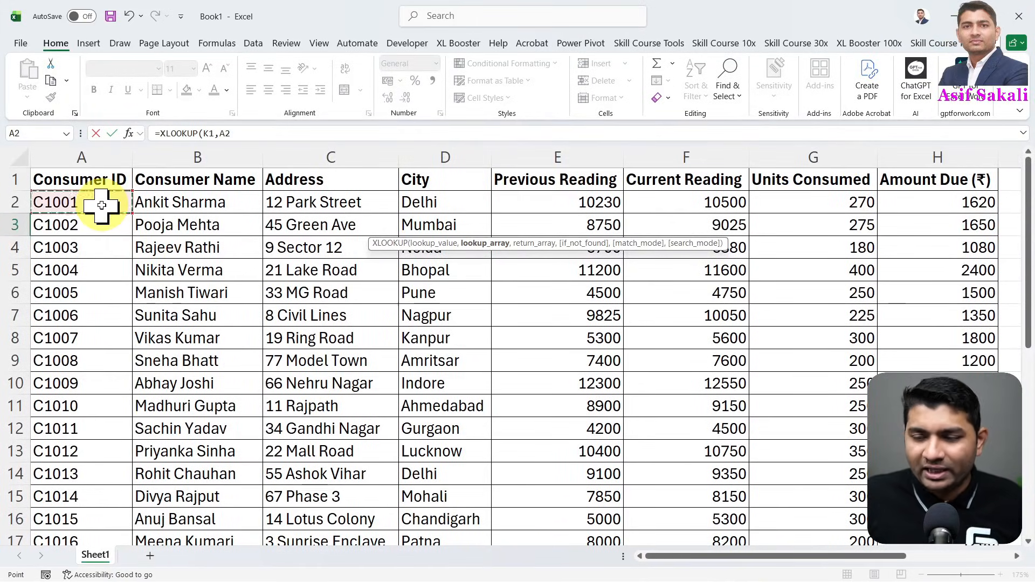
pyautogui.hotkey('ctrl', 'shift', 'Down')
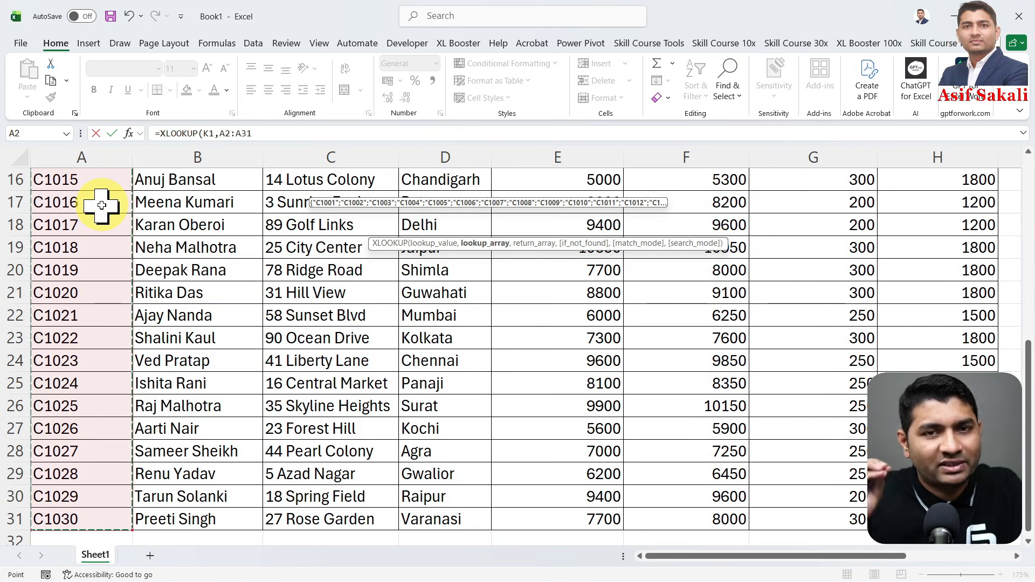
pyautogui.scroll(-2, 101, 204)
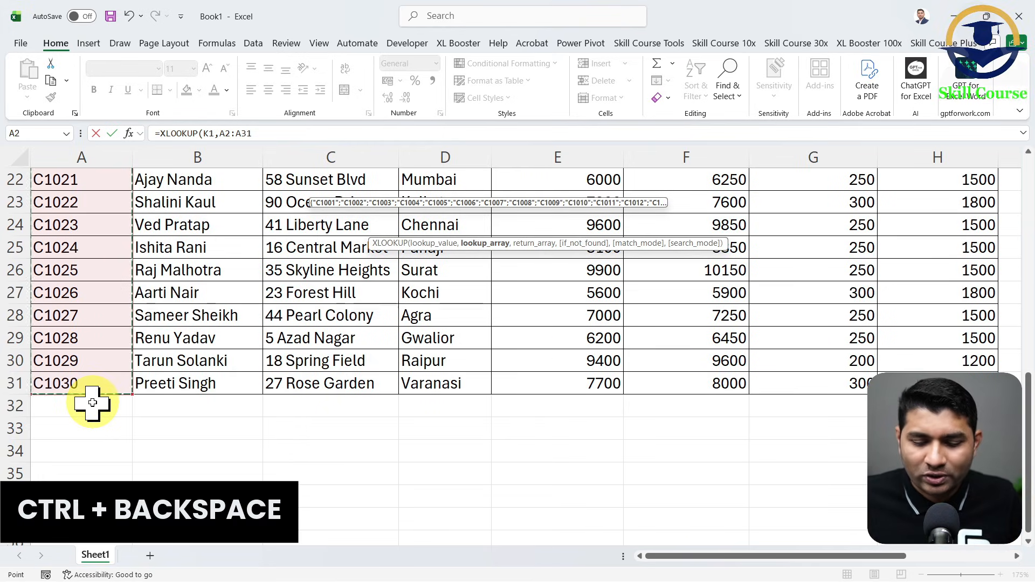
pyautogui.hotkey('ctrl', 'BackSpace')
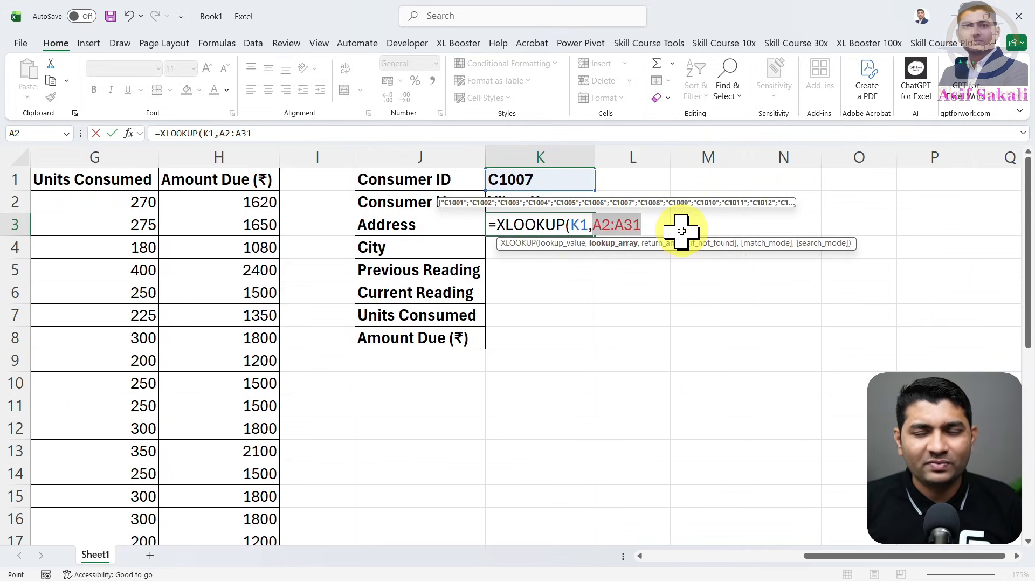
pyautogui.write(',')
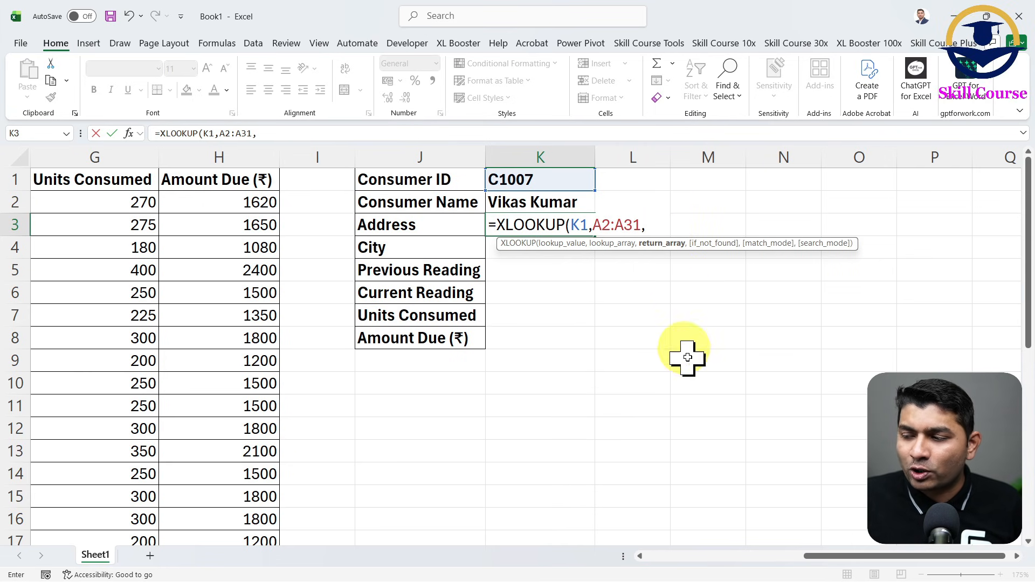
# - Set the return array of the XLOOKUP in K3 to the Address range C1:C31, including the header
pyautogui.moveTo(842, 559); pyautogui.dragTo(659, 566)
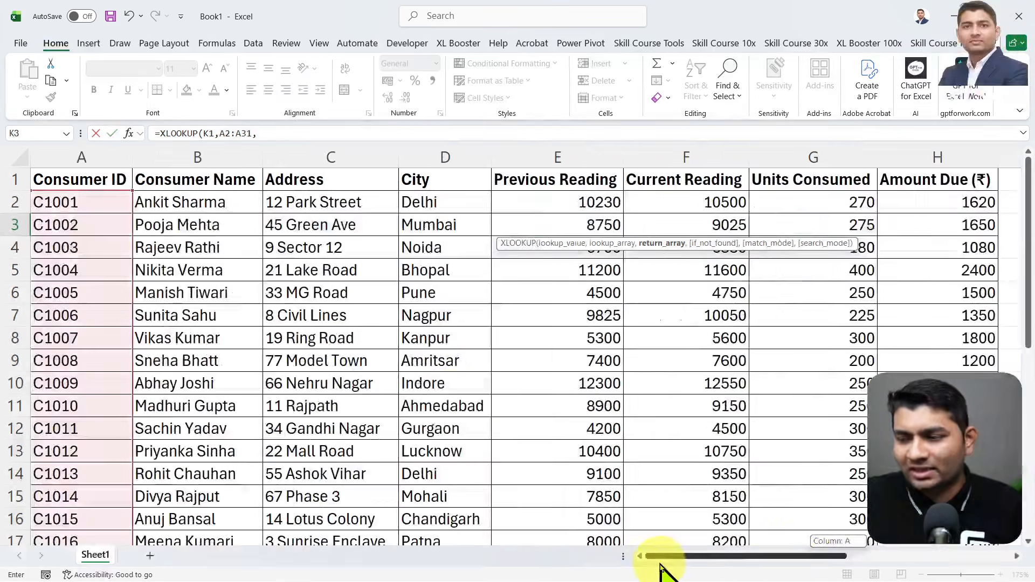
pyautogui.click(339, 195)
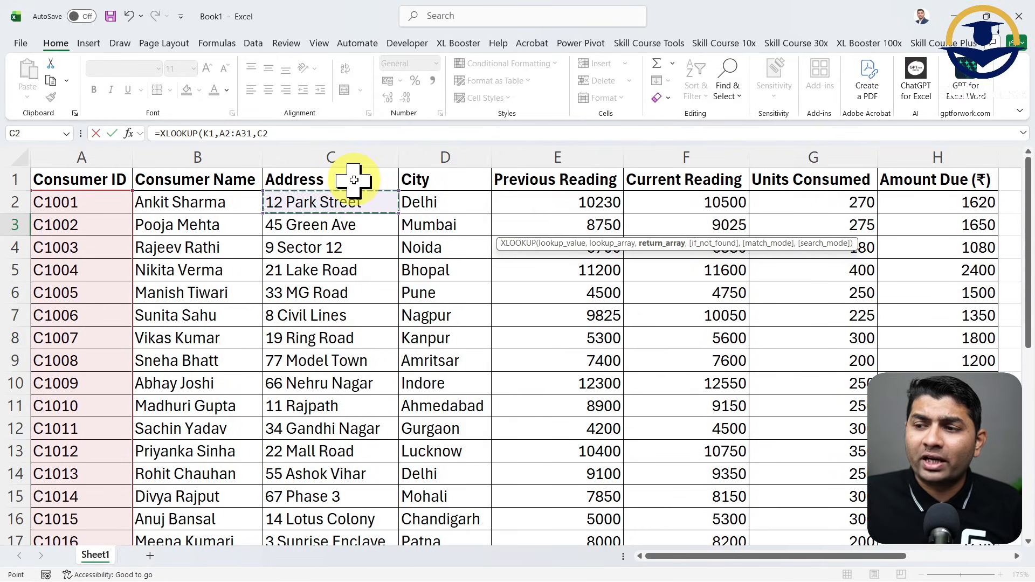
pyautogui.click(354, 180)
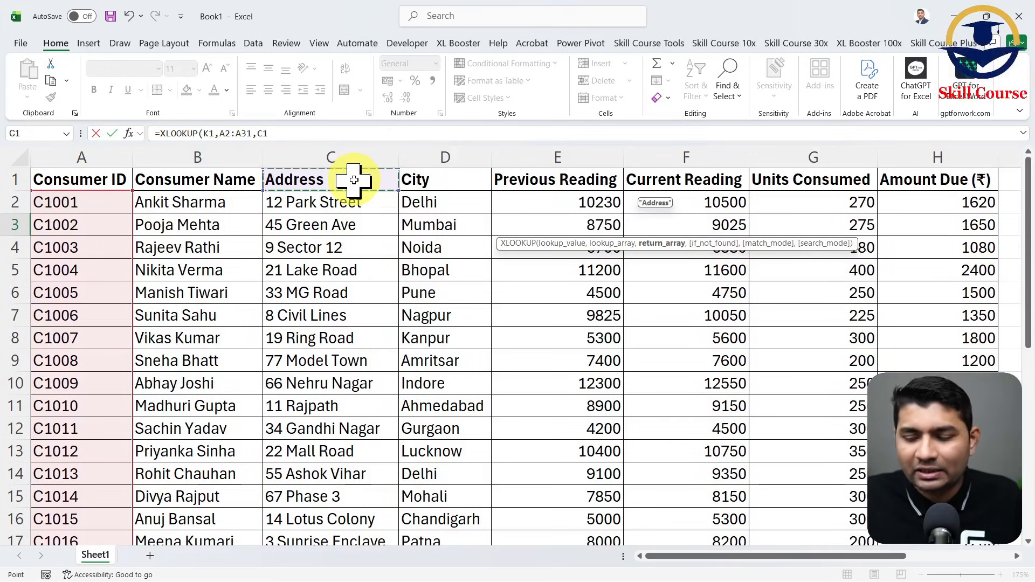
pyautogui.hotkey('ctrl', 'shift', 'Down')
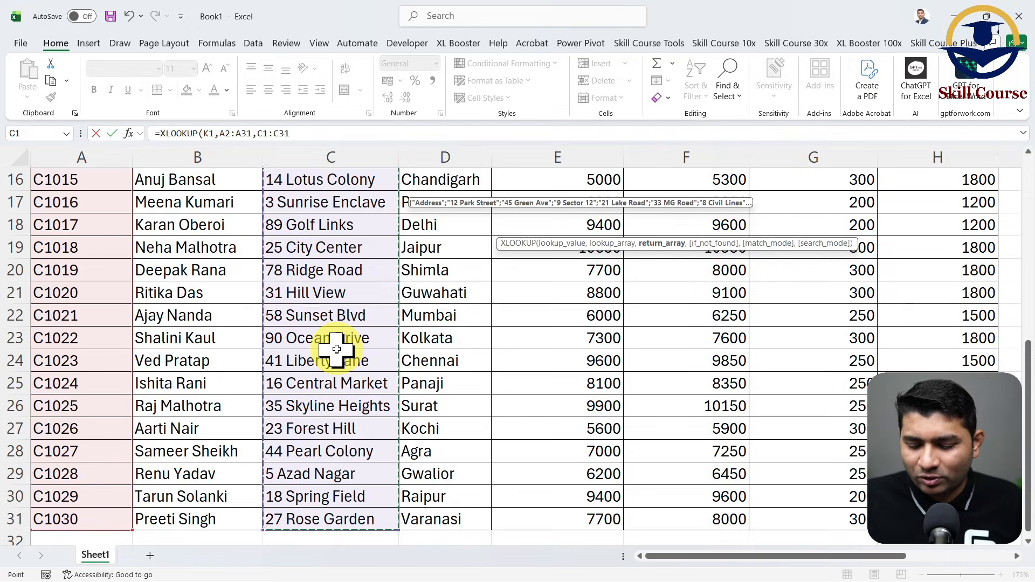
pyautogui.hotkey('ctrl', 'BackSpace')
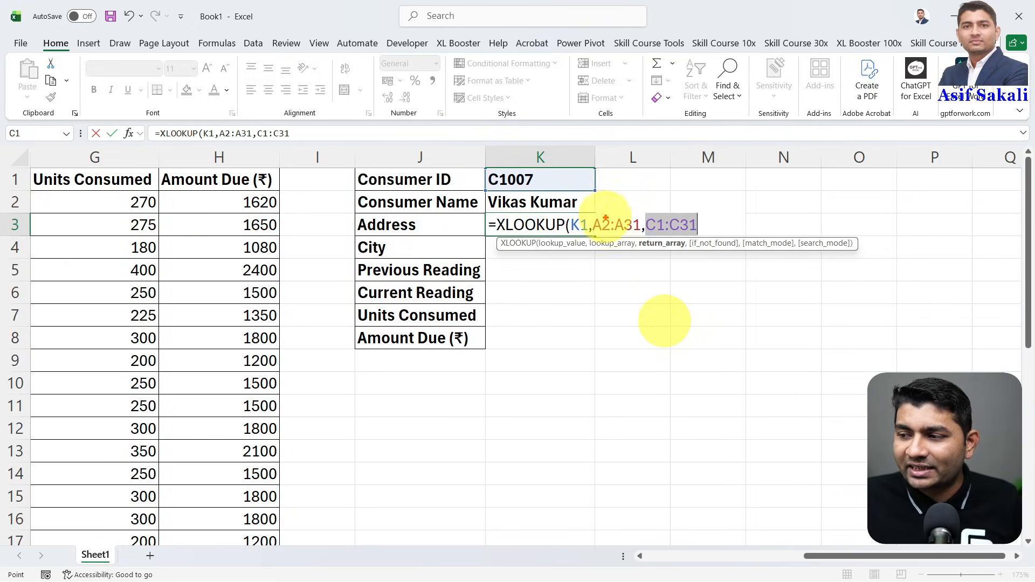
# - Close and enter the XLOOKUP formula in K3, keeping A2:A31 as lookup array and C1:C31 as return array
pyautogui.moveTo(605, 212); pyautogui.dragTo(604, 177)
pyautogui.moveTo(657, 234); pyautogui.dragTo(659, 284)
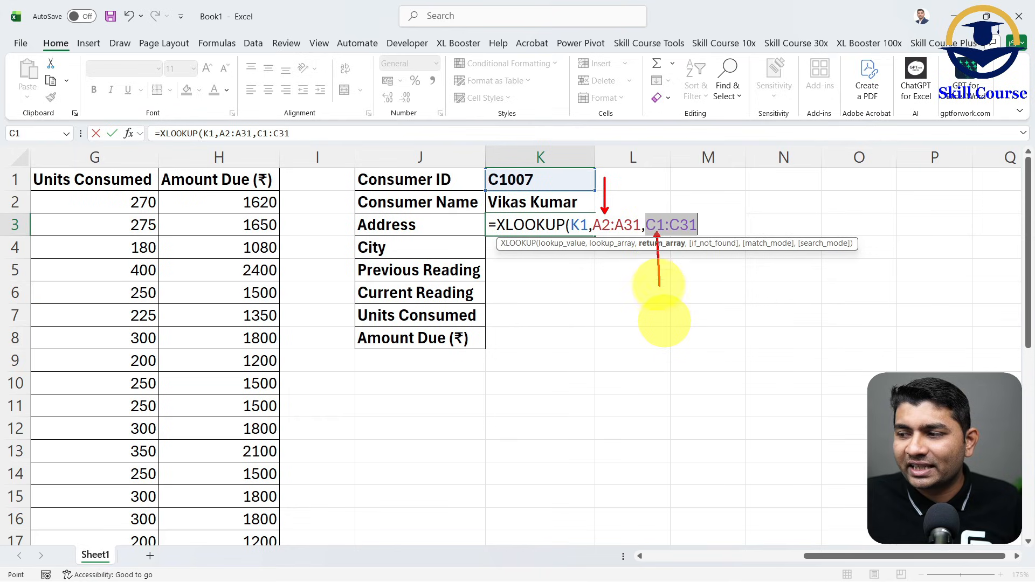
pyautogui.press('Escape')
pyautogui.click(709, 227)
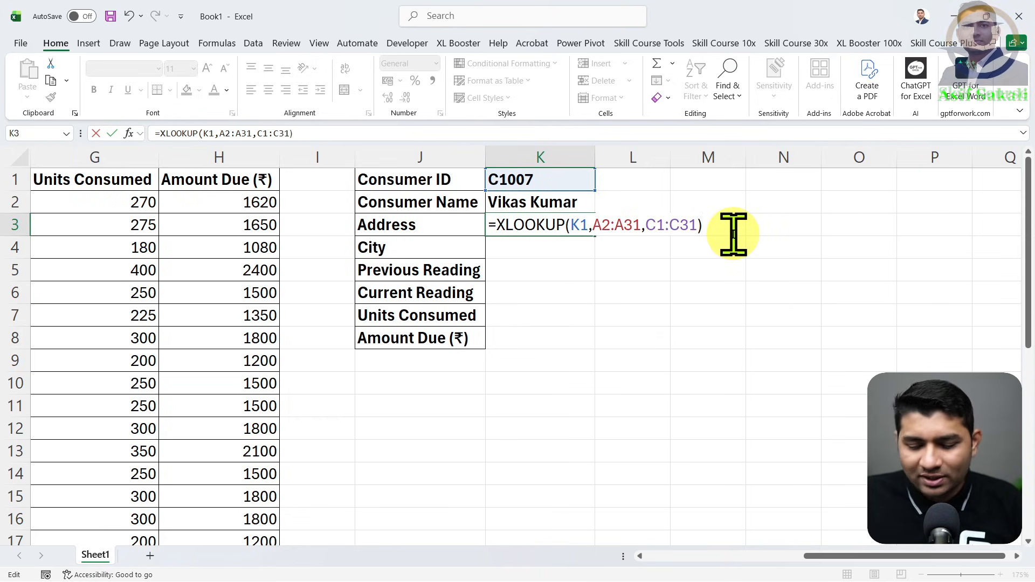
pyautogui.press('Return')
pyautogui.click(586, 224)
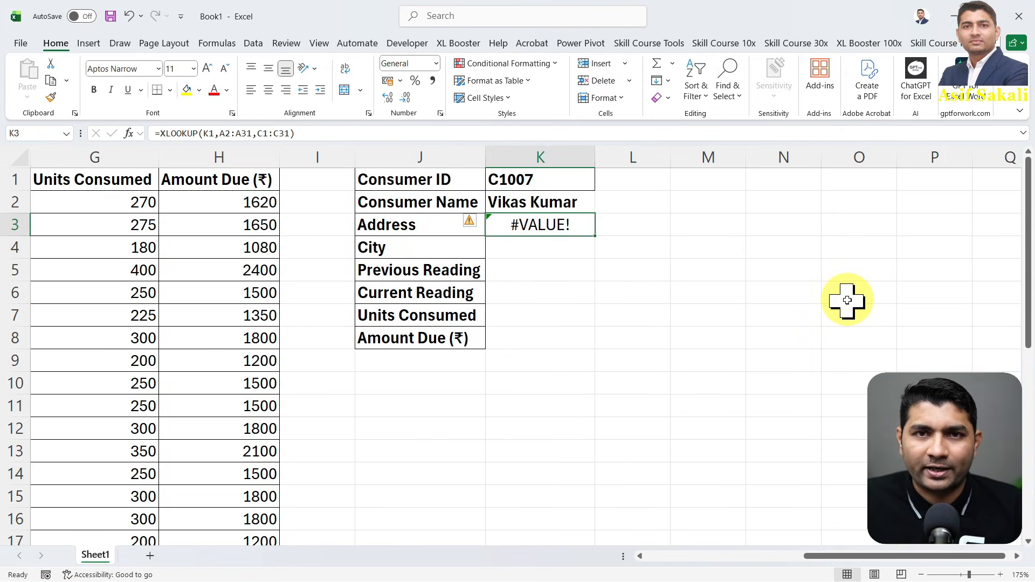
# - Change the return array of the XLOOKUP in K3 to C2:C31 and make the Address result bold
pyautogui.doubleClick(576, 223)
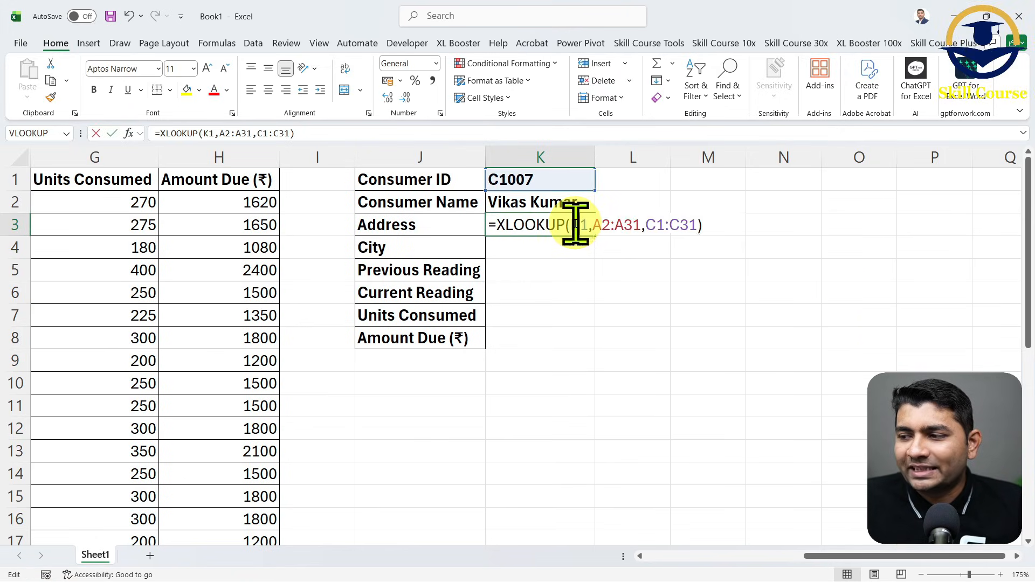
pyautogui.click(715, 223)
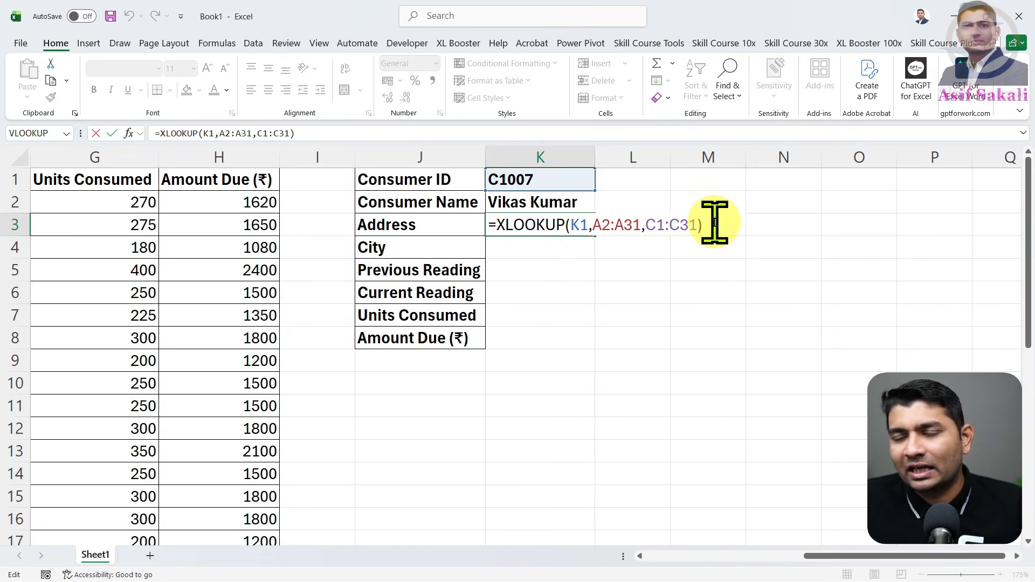
pyautogui.click(657, 225)
pyautogui.press('Delete')
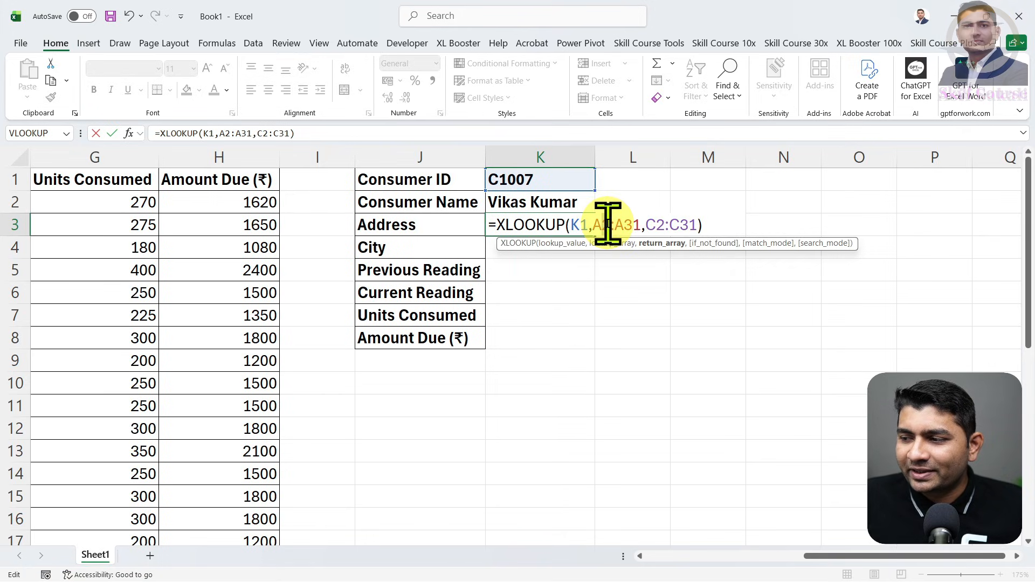
pyautogui.moveTo(610, 224); pyautogui.dragTo(604, 225)
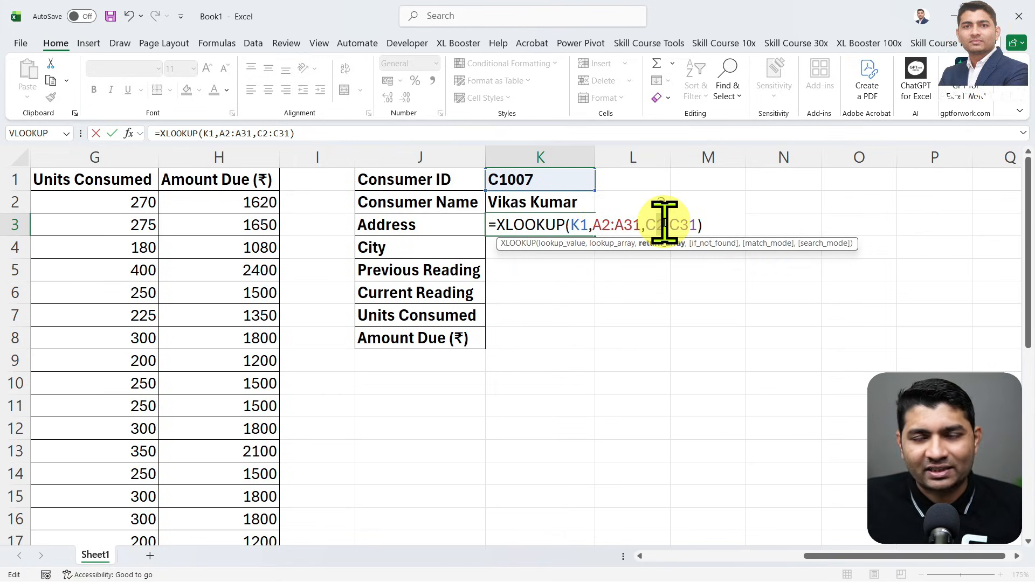
pyautogui.click(721, 221)
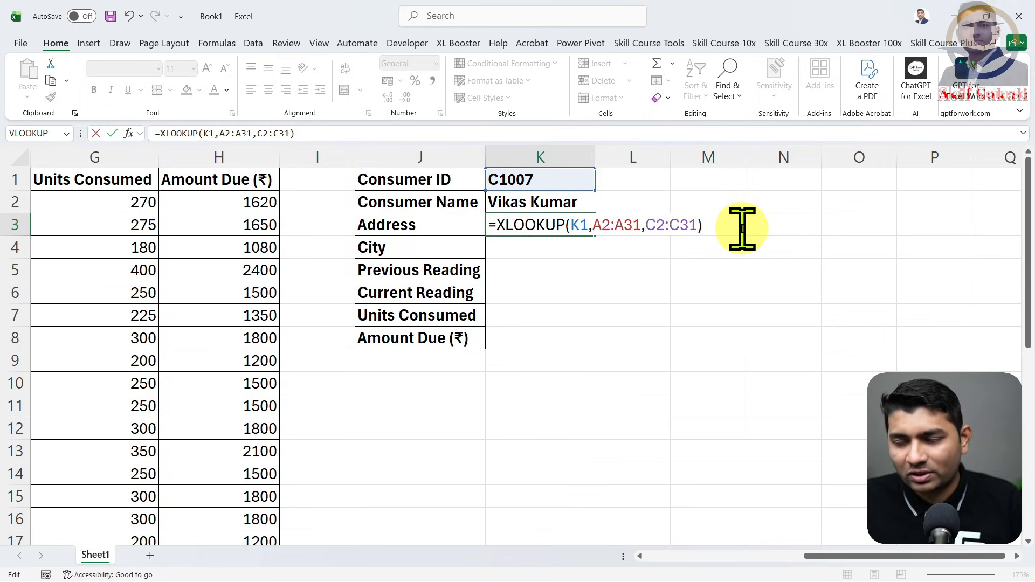
pyautogui.press('Return')
pyautogui.click(571, 224)
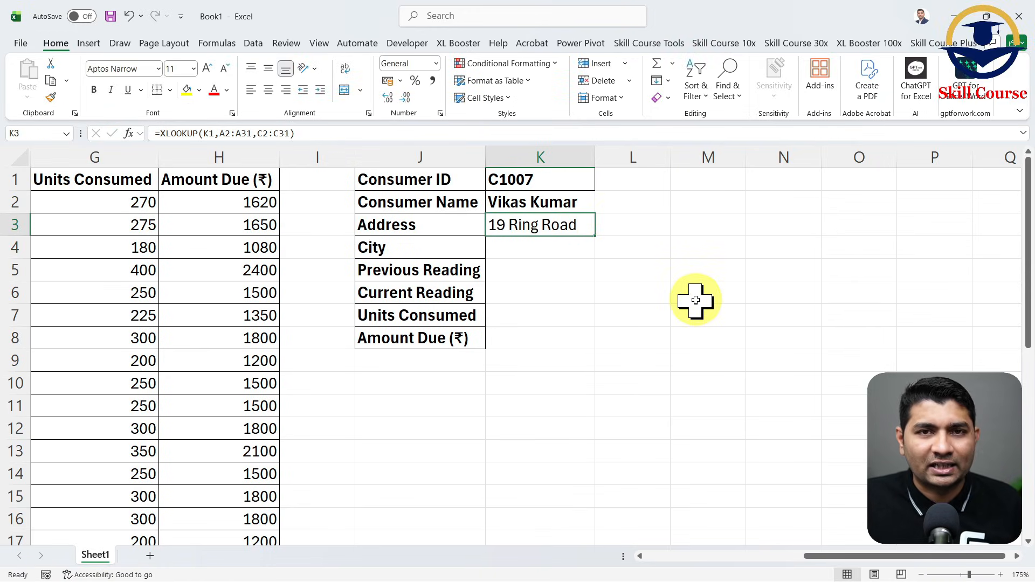
pyautogui.hotkey('ctrl', 'b')
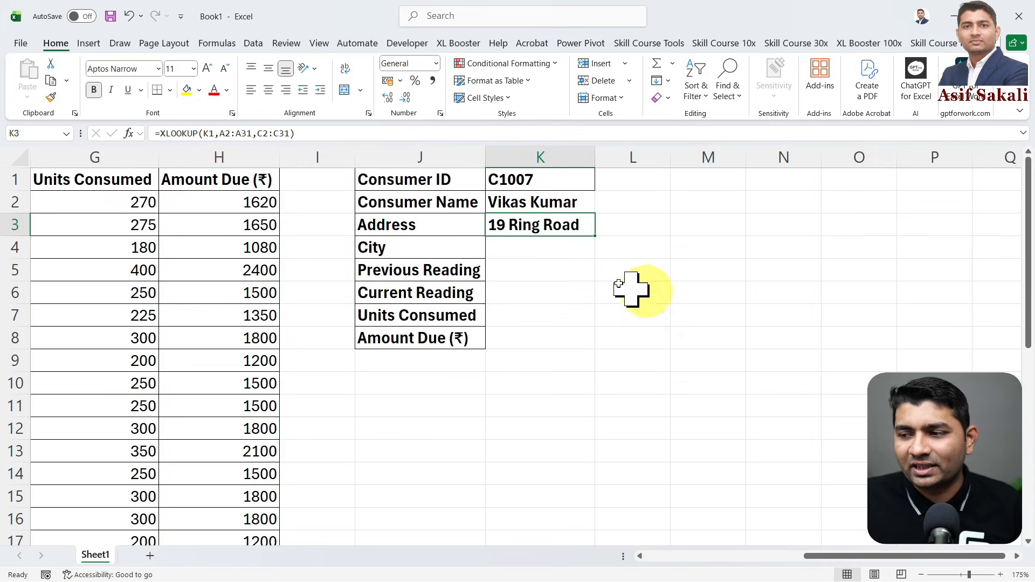
# - Start an XLOOKUP formula in the City result cell K4 with the consumer ID cell K1 as the lookup value
pyautogui.click(555, 245)
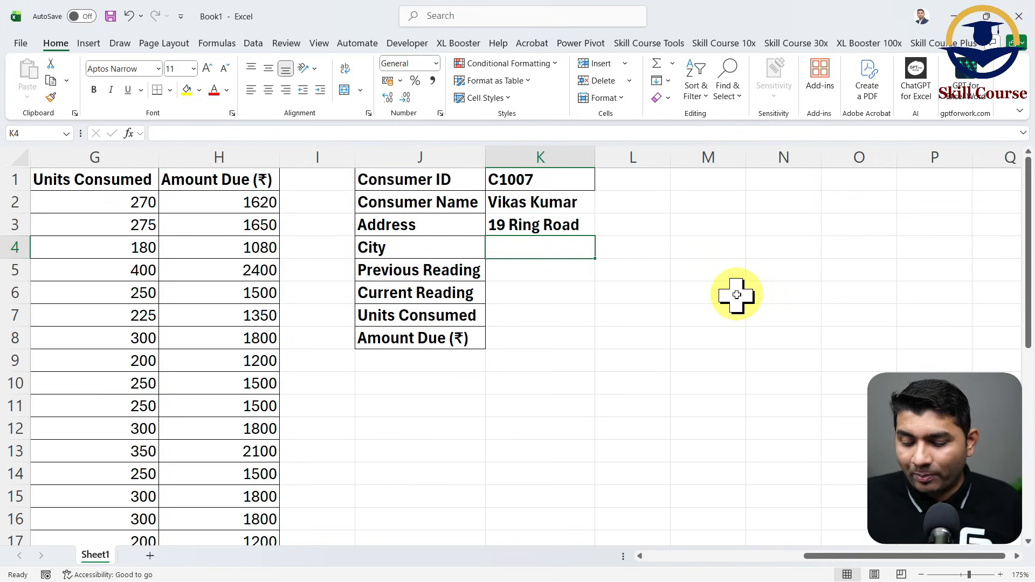
pyautogui.write('=XLO')
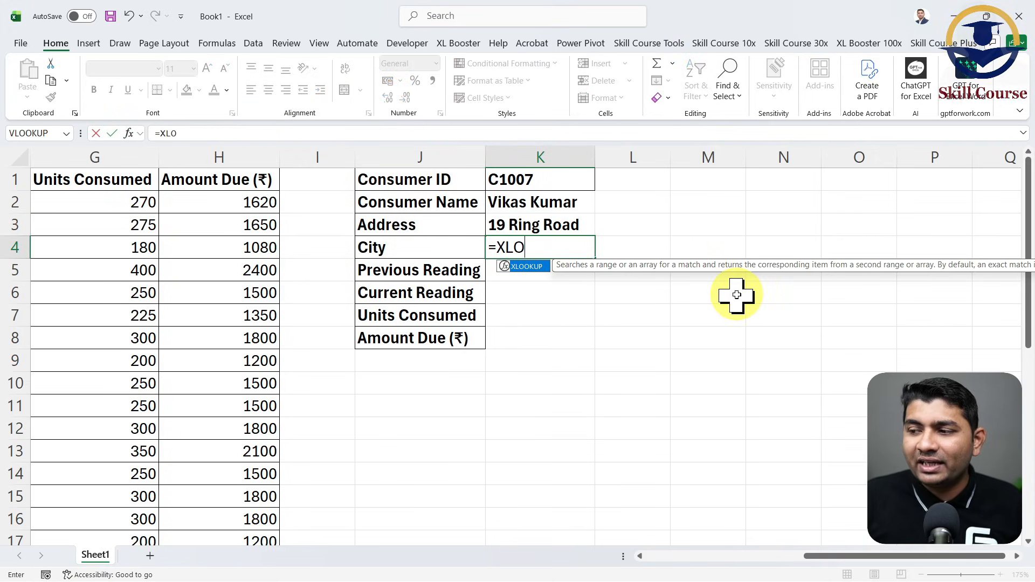
pyautogui.press('Tab')
pyautogui.press('Up')
pyautogui.press('Up')
pyautogui.press('Up')
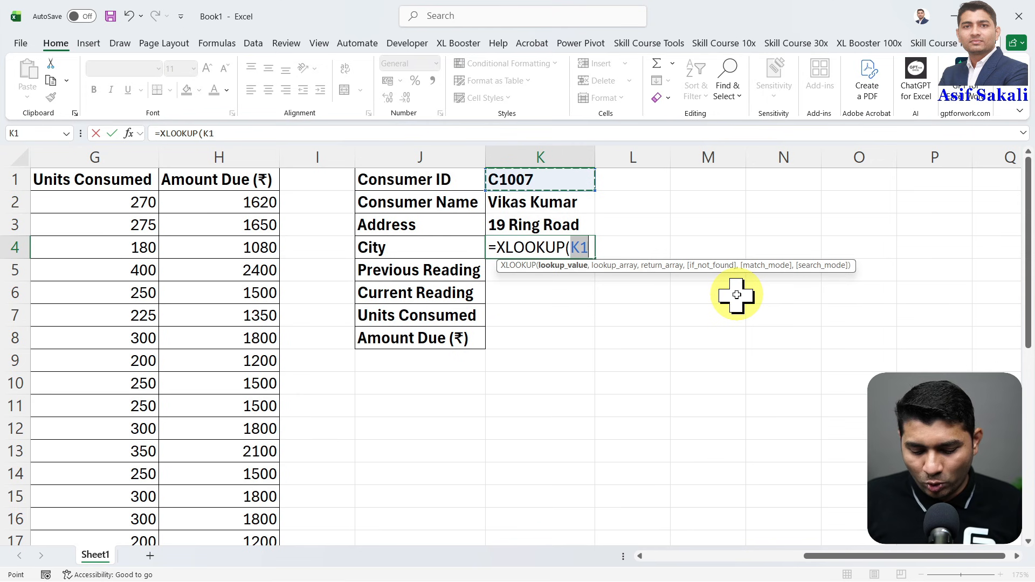
# - Set the lookup array of the XLOOKUP in K4 to the consumer IDs in A2:A31
pyautogui.write(',')
pyautogui.press('Left')
pyautogui.hotkey('ctrl', 'Left')
pyautogui.hotkey('ctrl', 'Left')
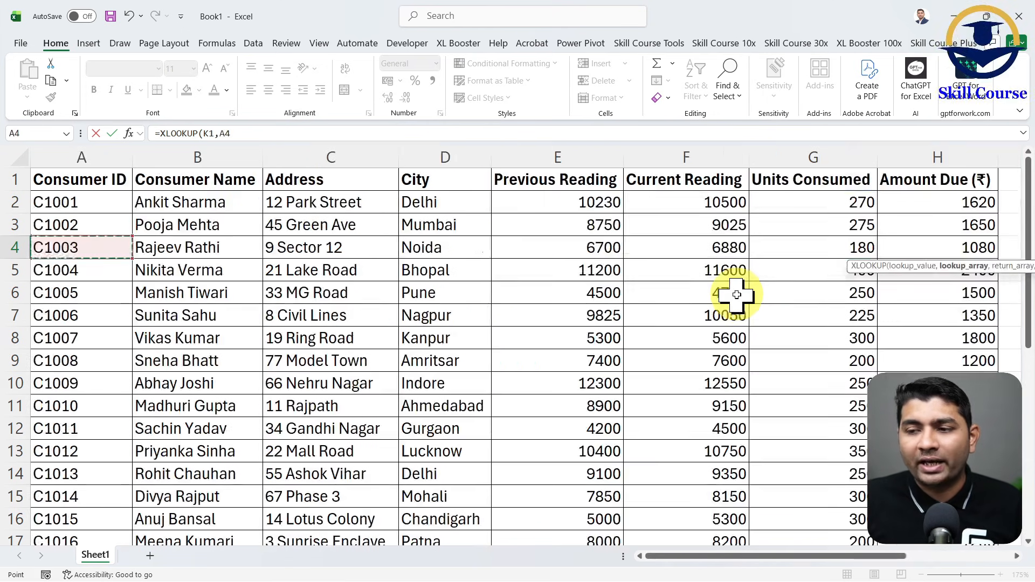
pyautogui.press('Up')
pyautogui.press('Up')
pyautogui.hotkey('ctrl', 'shift', 'Down')
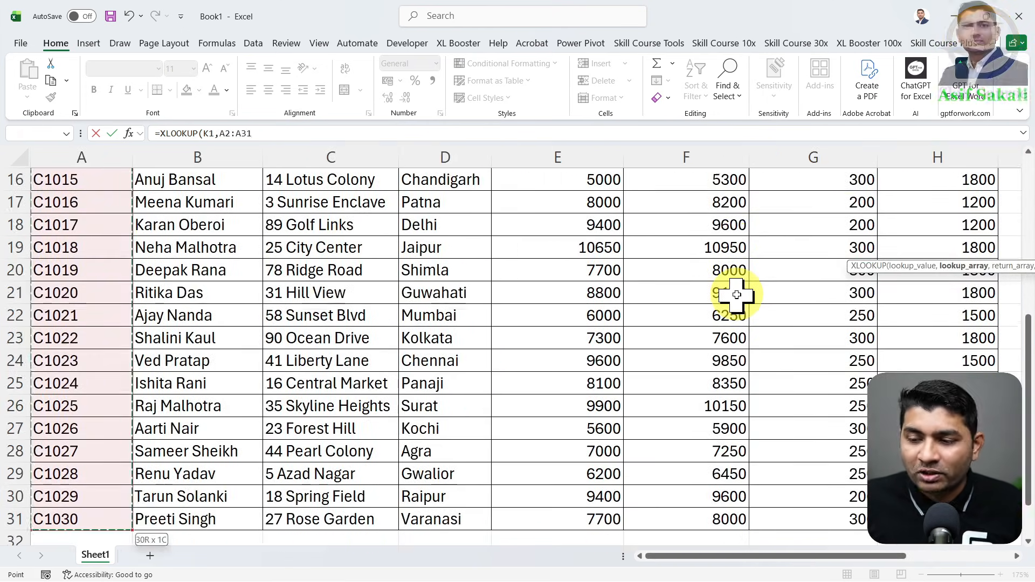
pyautogui.hotkey('ctrl', 'BackSpace')
pyautogui.write(',')
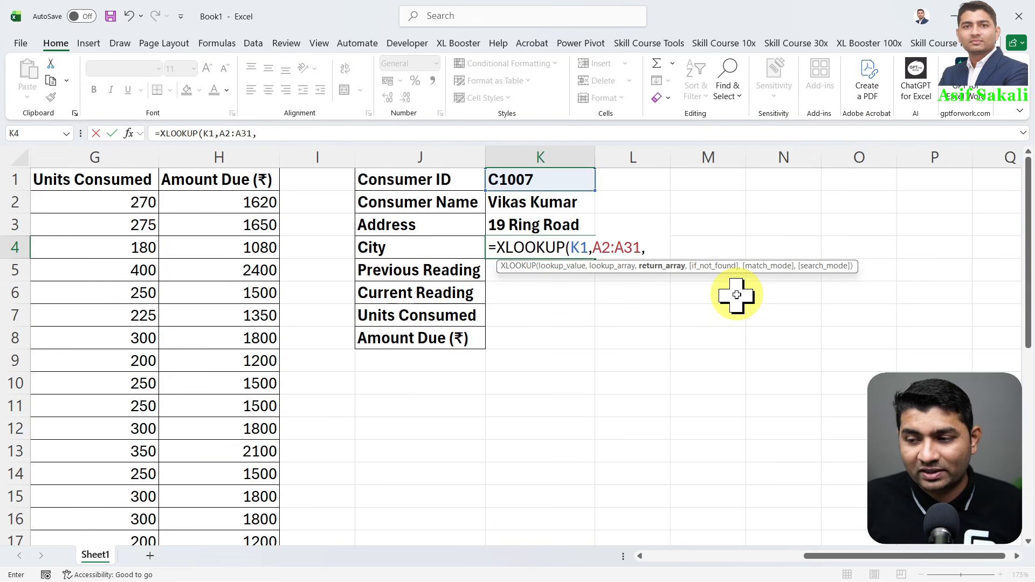
# - Set the return array of the XLOOKUP in K4 to the City values D2:D31 and enter the formula
pyautogui.press('Left')
pyautogui.press('Left')
pyautogui.press('Left')
pyautogui.press('Left')
pyautogui.press('Left')
pyautogui.press('Left')
pyautogui.press('Left')
pyautogui.press('Left')
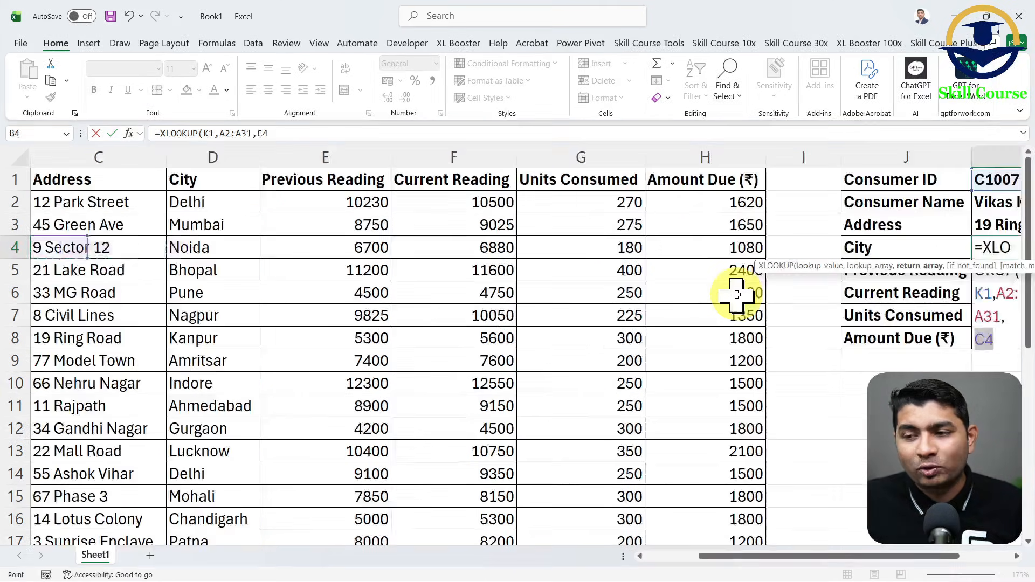
pyautogui.press('Right')
pyautogui.press('Up')
pyautogui.press('Up')
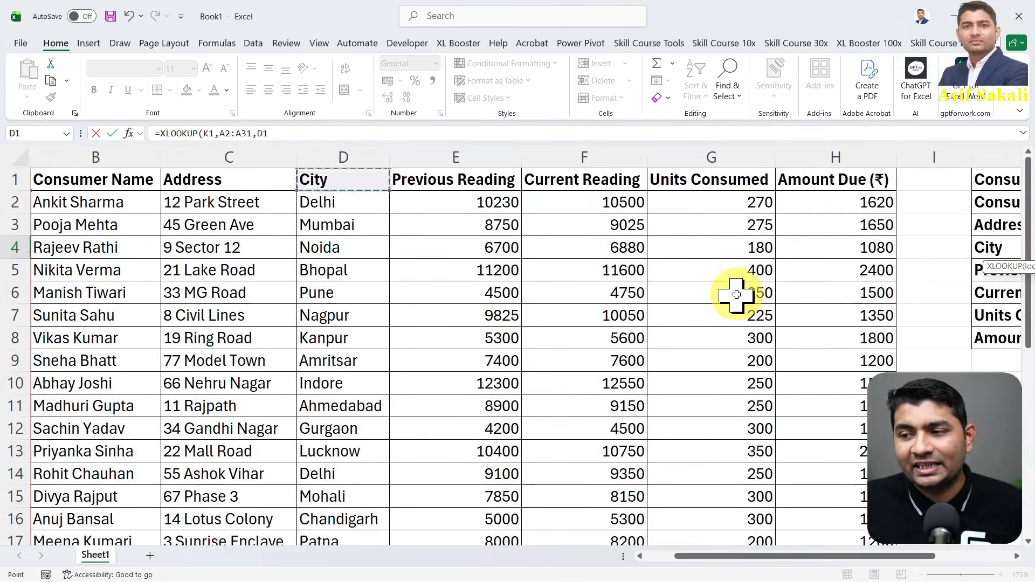
pyautogui.hotkey('ctrl', 'shift', 'Down')
pyautogui.hotkey('ctrl', 'BackSpace')
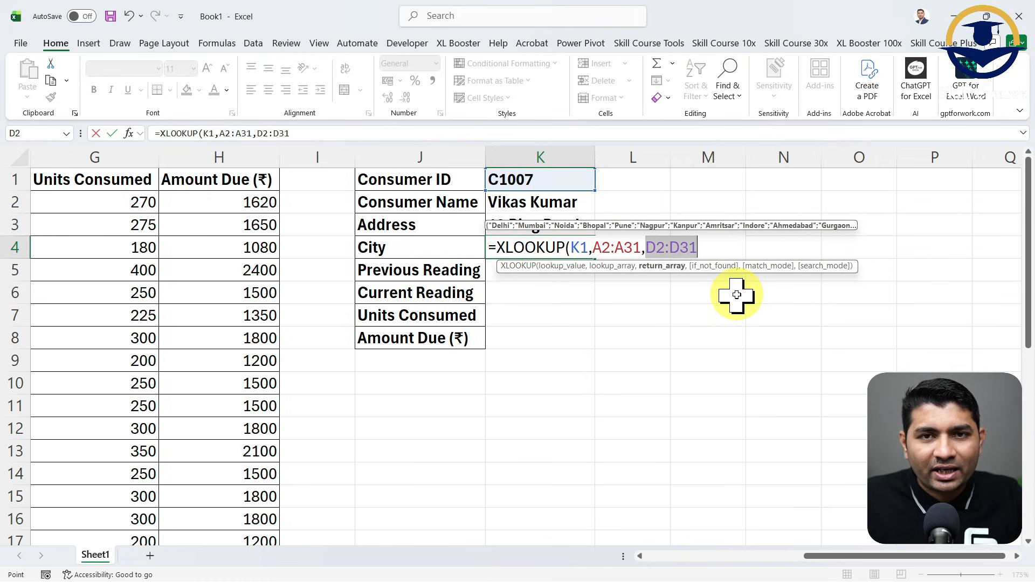
pyautogui.write(')')
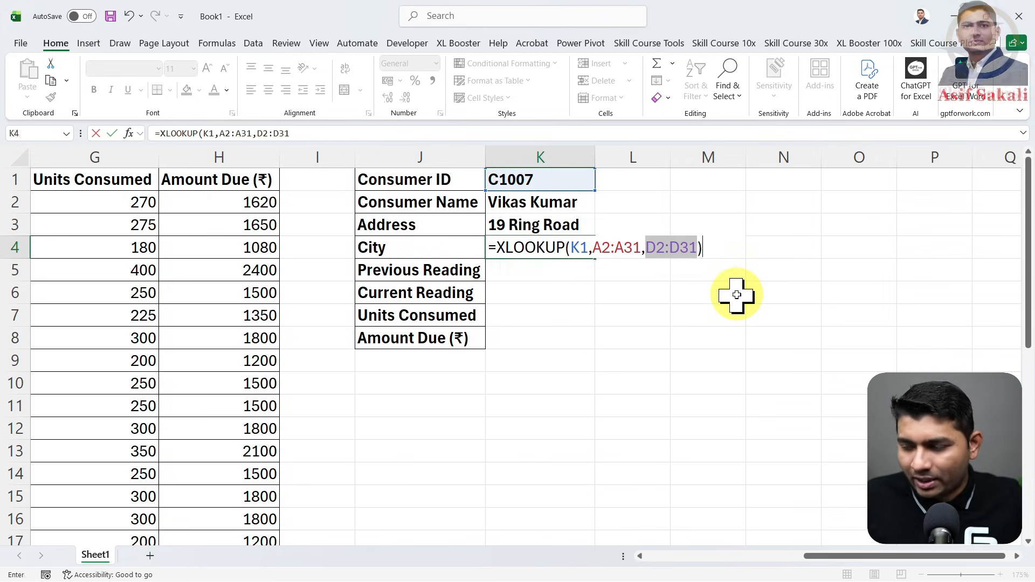
pyautogui.press('Return')
# - Fill the City formula from K4 down to K8 and make K4:K8 bold
pyautogui.click(557, 252)
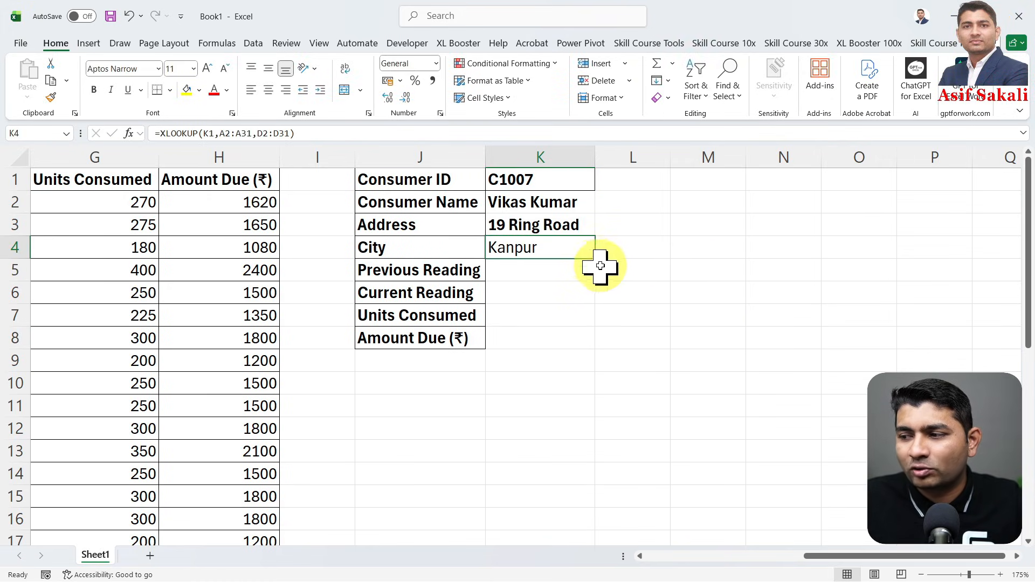
pyautogui.moveTo(595, 259); pyautogui.dragTo(595, 353)
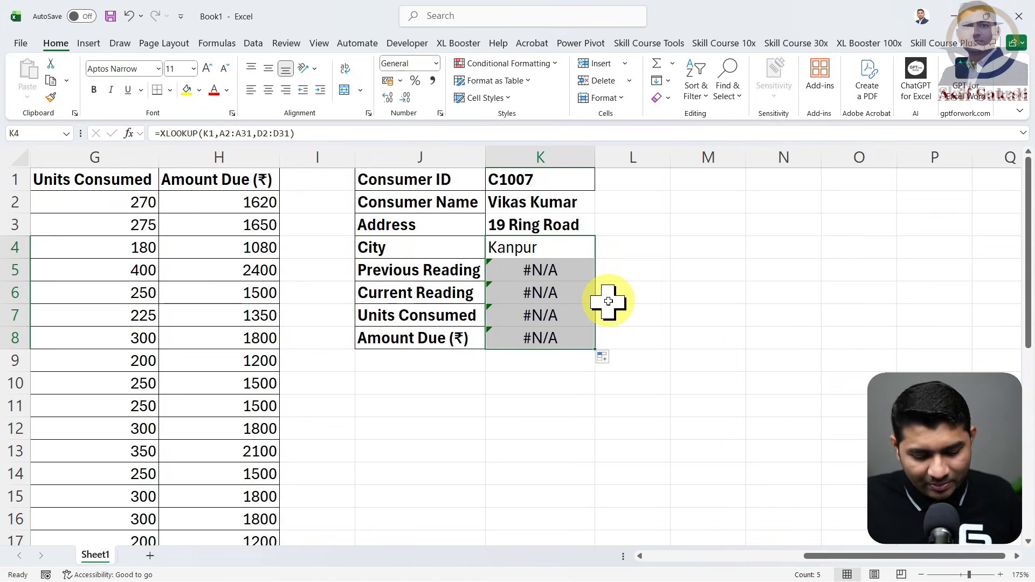
pyautogui.hotkey('ctrl', 'b')
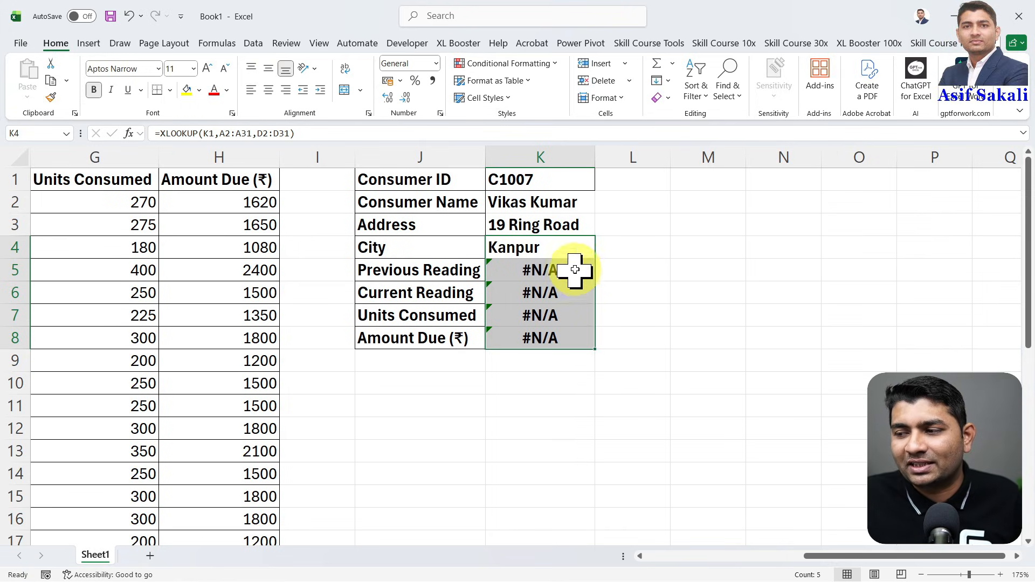
# - Clear the copied formulas from the Previous Reading to Amount Due result cells K5:K8
pyautogui.moveTo(573, 270); pyautogui.dragTo(570, 353)
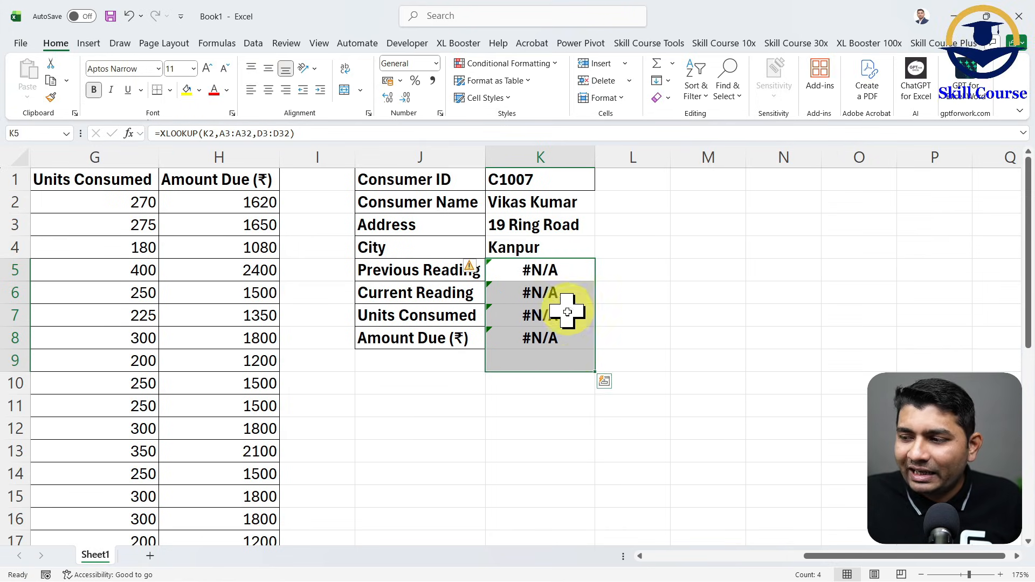
pyautogui.moveTo(572, 270); pyautogui.dragTo(567, 335)
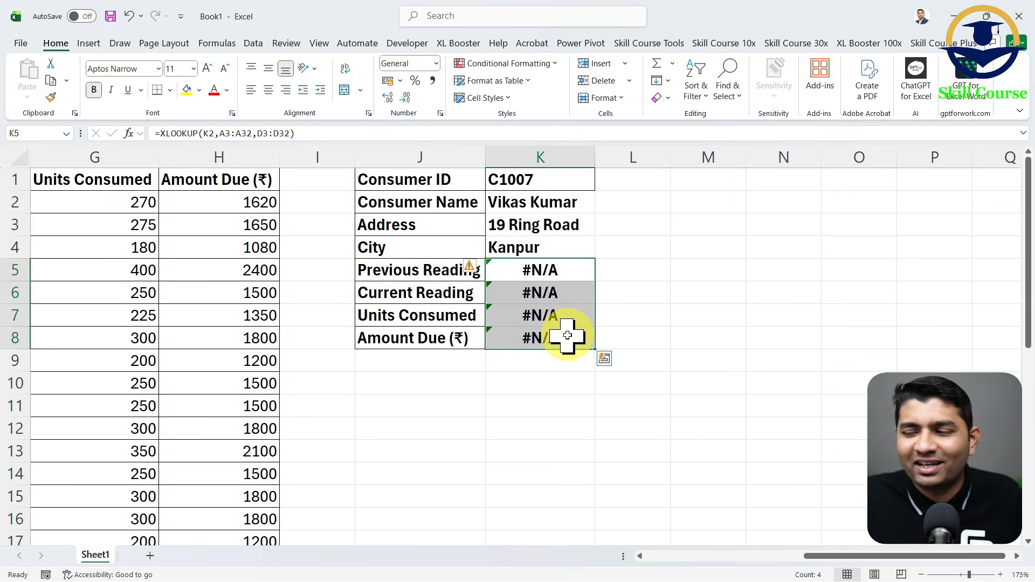
pyautogui.press('Delete')
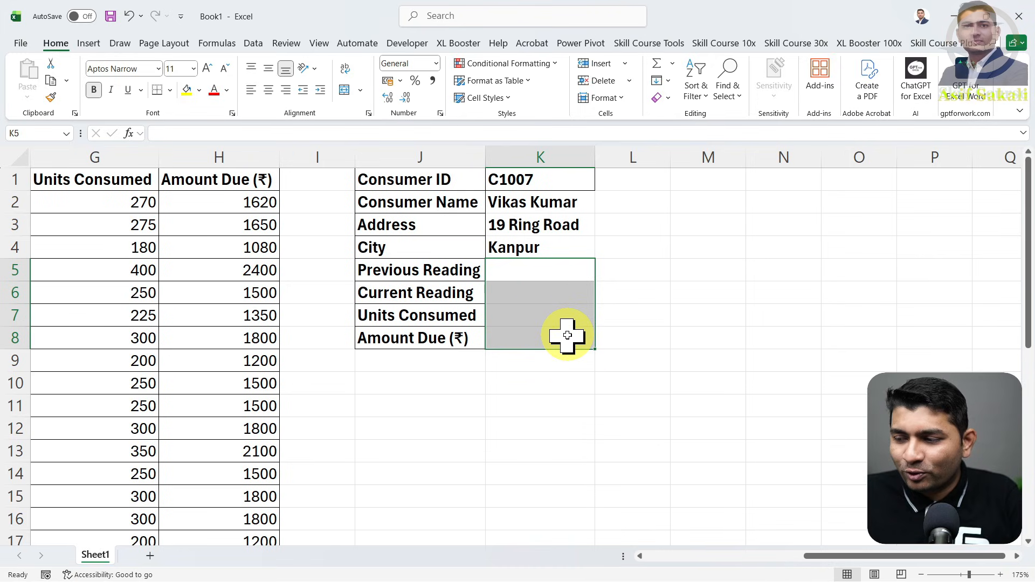
# - Review the cell references used in the XLOOKUP formula of the City cell K4
pyautogui.doubleClick(543, 248)
pyautogui.click(730, 248)
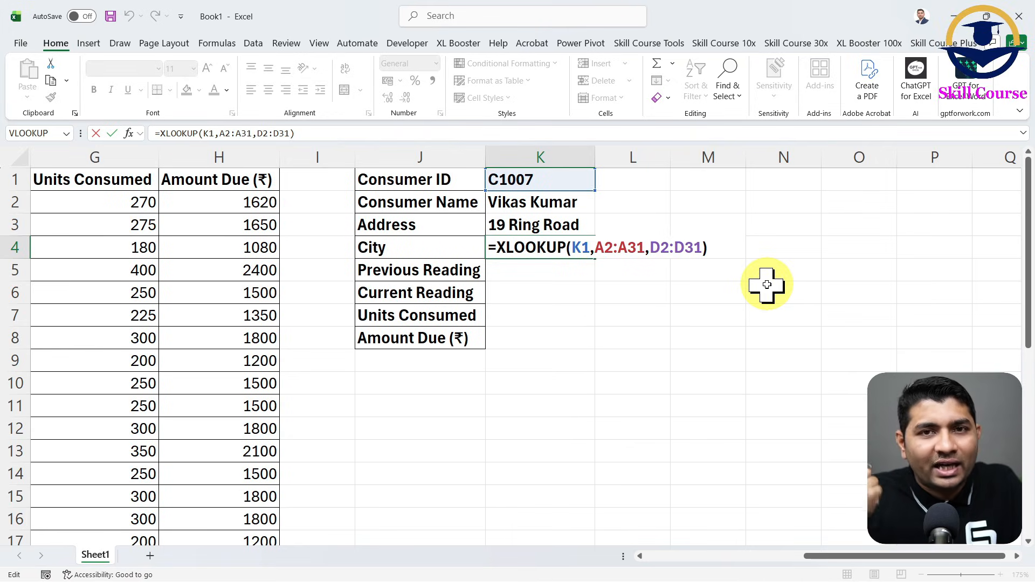
pyautogui.press('Return')
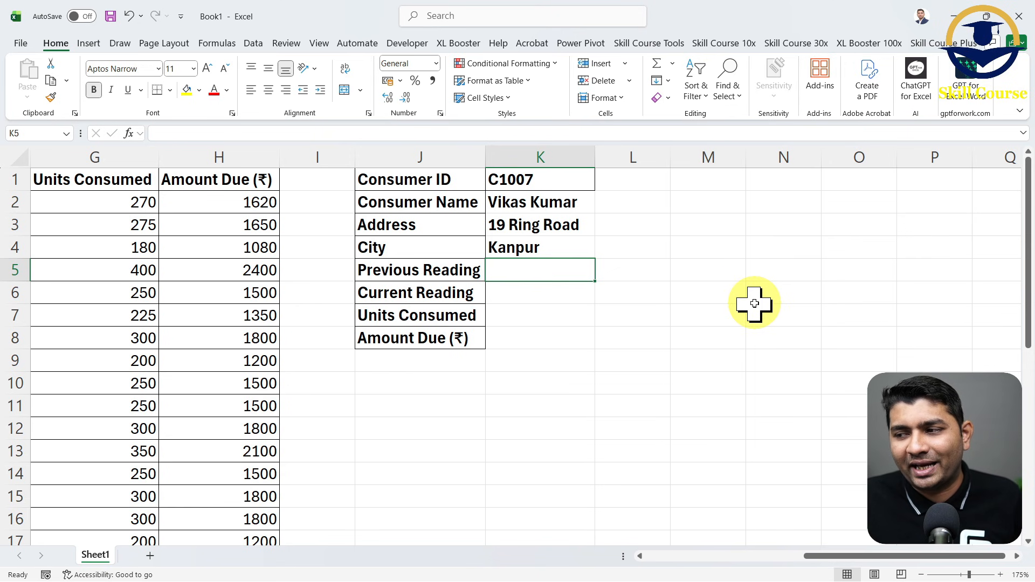
# - Examine the full consumer table and its column headers alongside the vertical lookup block, from the Consumer ID header onward
pyautogui.keyDown('ctrl'); pyautogui.scroll(-1, 754, 303); pyautogui.keyUp('ctrl')
pyautogui.keyDown('ctrl'); pyautogui.scroll(-1, 754, 304); pyautogui.keyUp('ctrl')
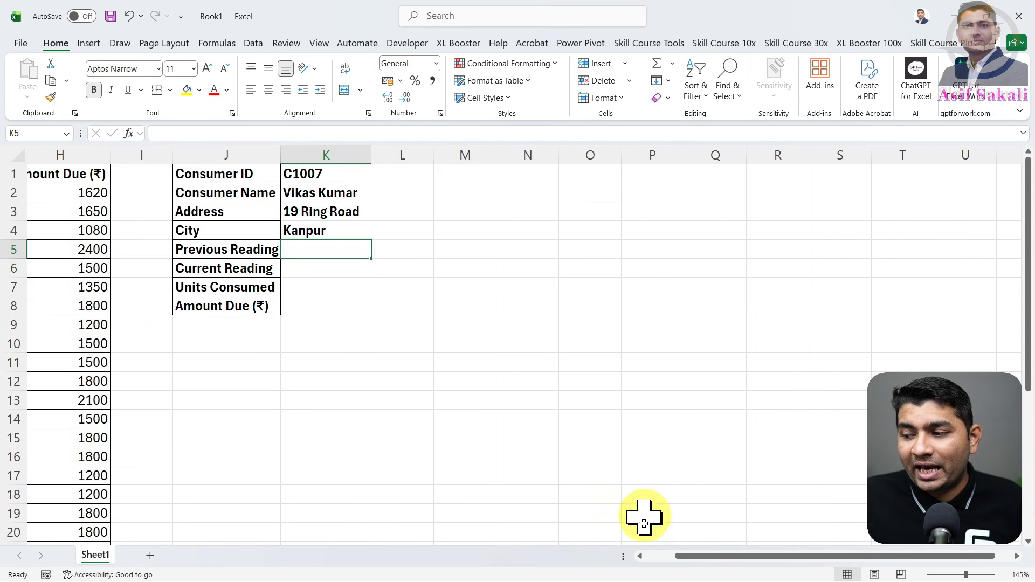
pyautogui.click(642, 556)
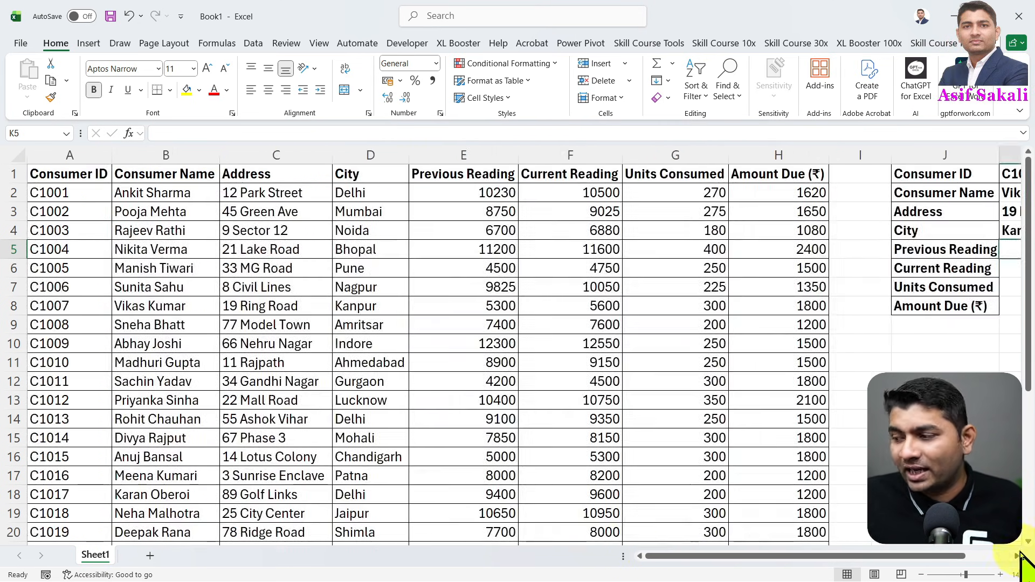
pyautogui.click(1019, 556)
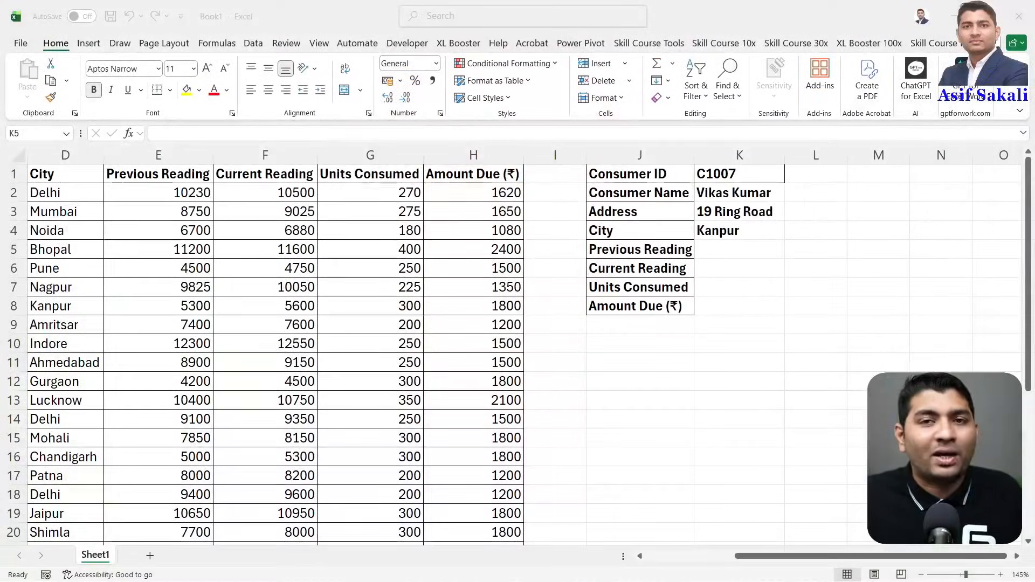
pyautogui.click(702, 367)
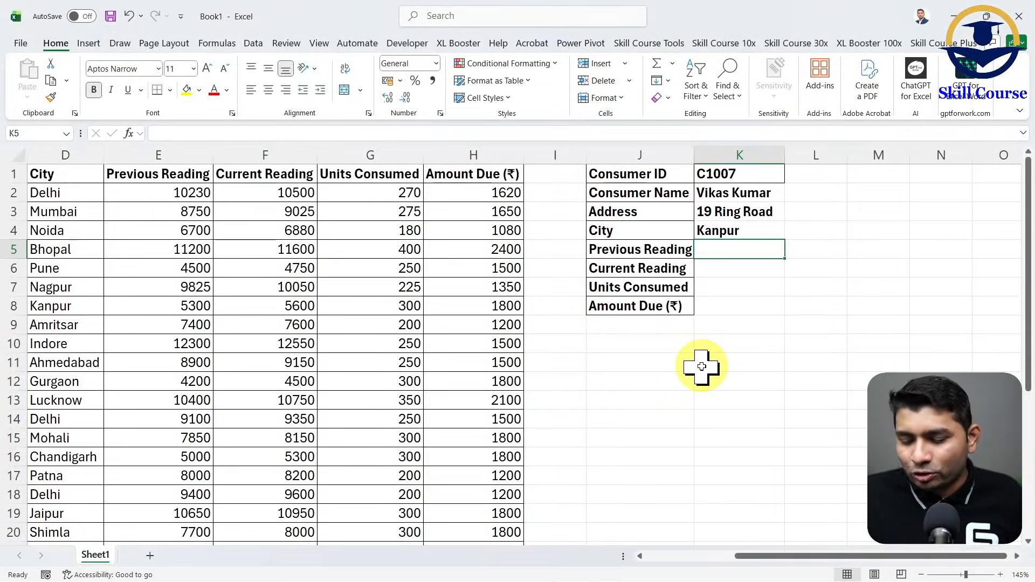
pyautogui.scroll(-3, 702, 366)
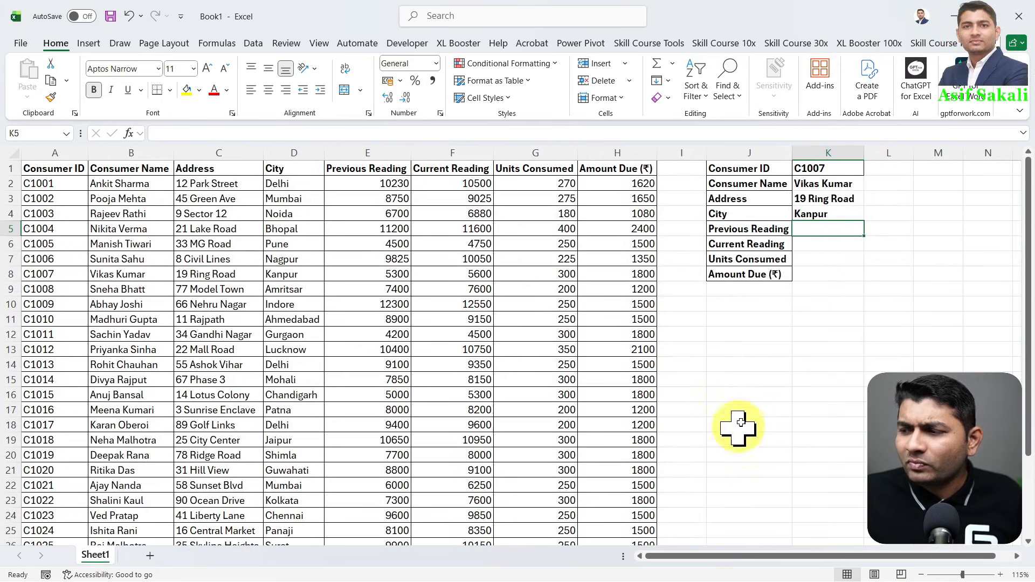
pyautogui.moveTo(592, 148)
pyautogui.mouseDown()
pyautogui.moveTo(671, 143)
pyautogui.moveTo(679, 216)
pyautogui.mouseUp()
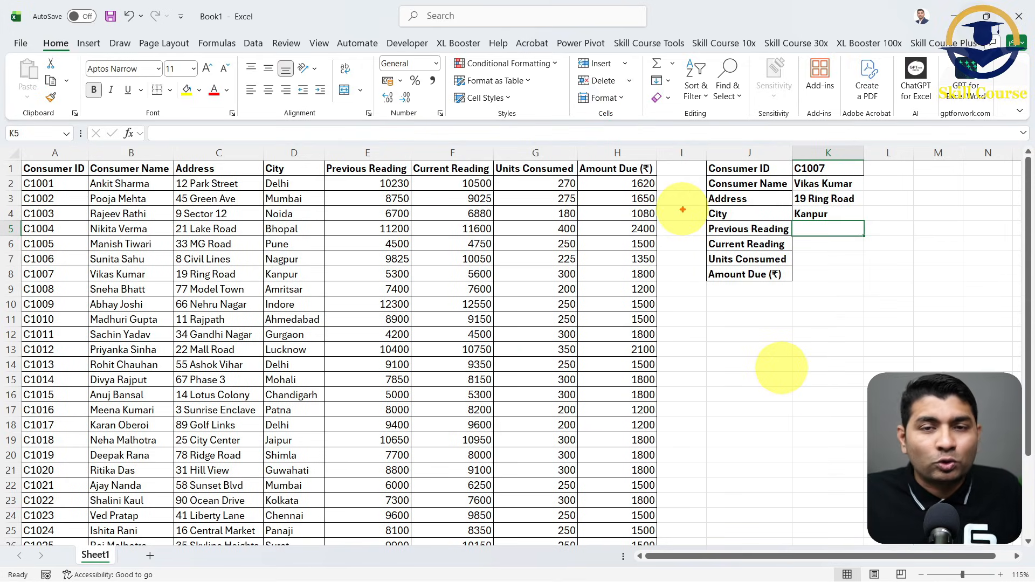
pyautogui.click(76, 169)
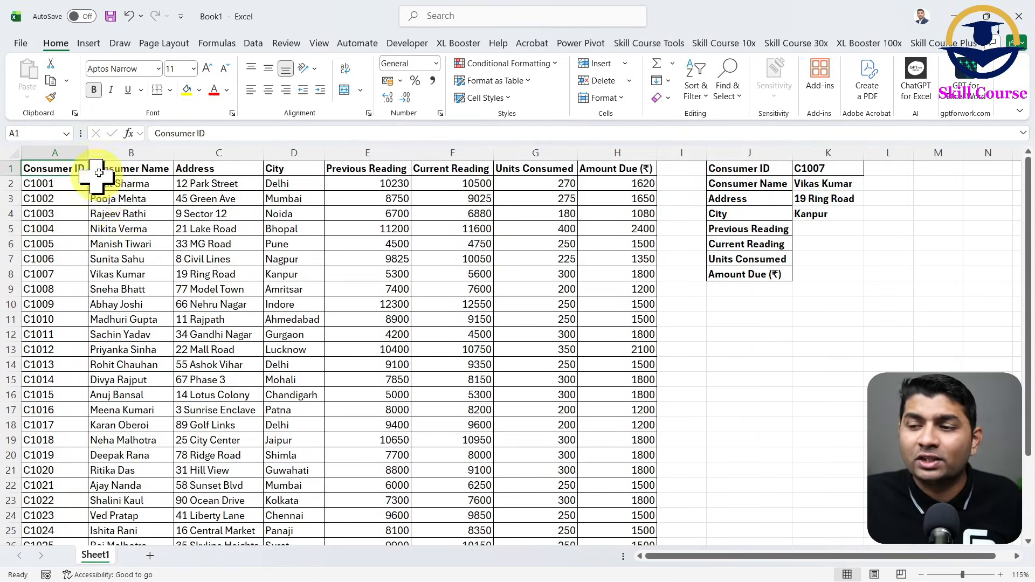
# - Copy the consumer table's header row A1:H1 and paste it starting at cell J12, below the vertical lookup block
pyautogui.hotkey('ctrl', 'shift', 'Right')
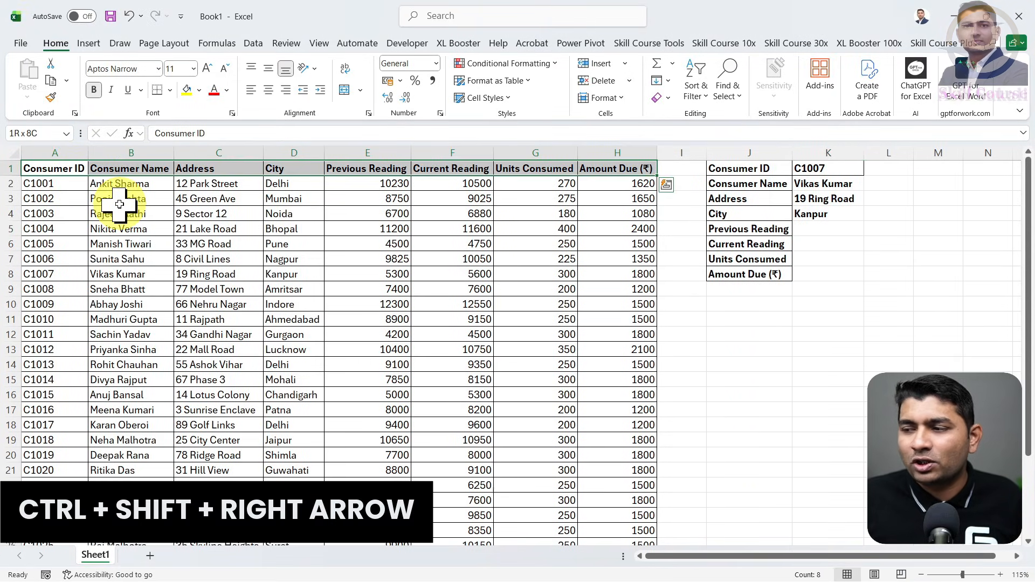
pyautogui.hotkey('ctrl', 'c')
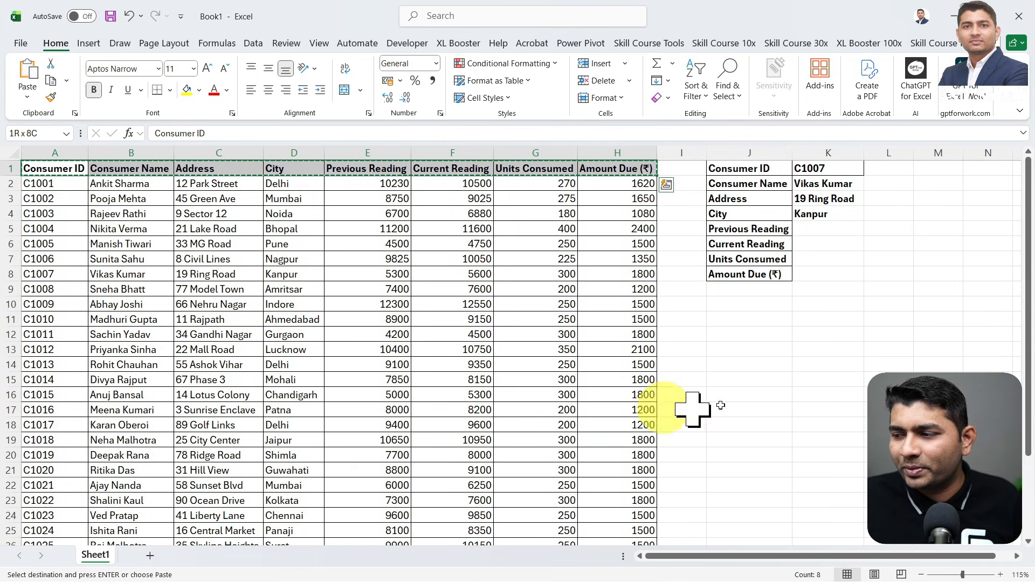
pyautogui.click(735, 332)
pyautogui.hotkey('ctrl', 'v')
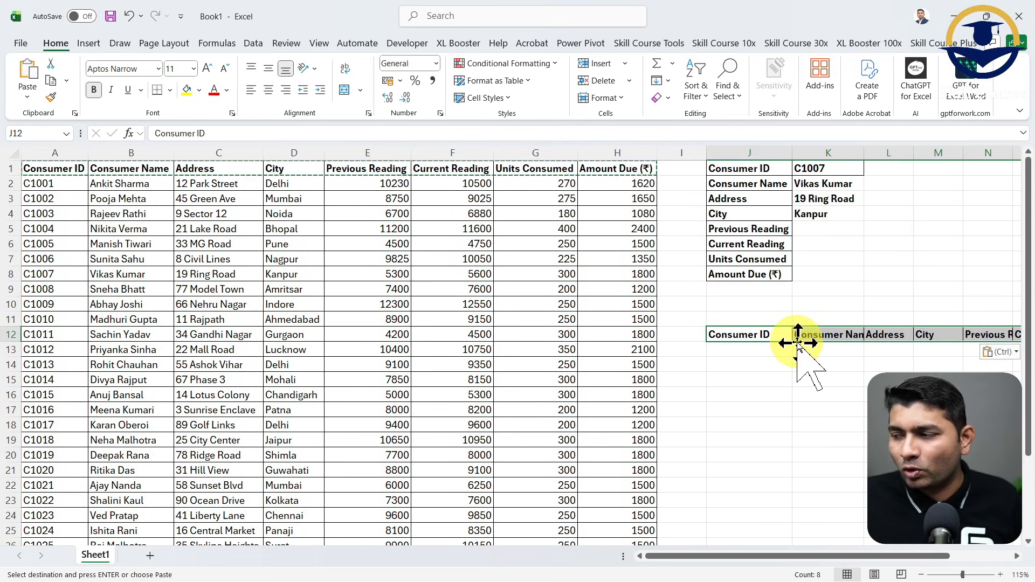
# - Autofit the columns of the pasted header row J12:Q12 to their text, and widen columns J and K a little further
pyautogui.hscroll(5, 1017, 557)
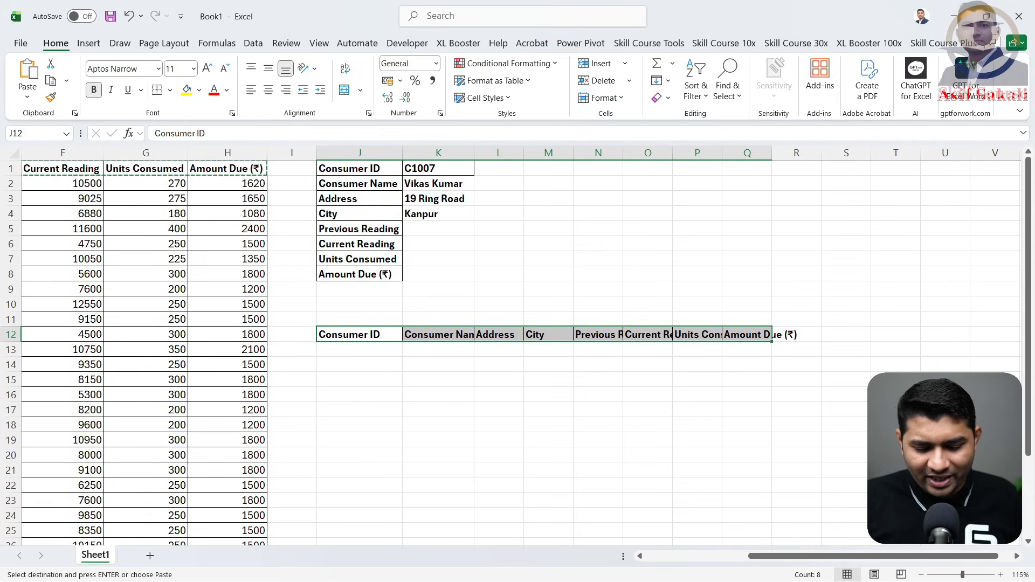
pyautogui.hotkey('alt', 'h')
pyautogui.press('o')
pyautogui.press('i')
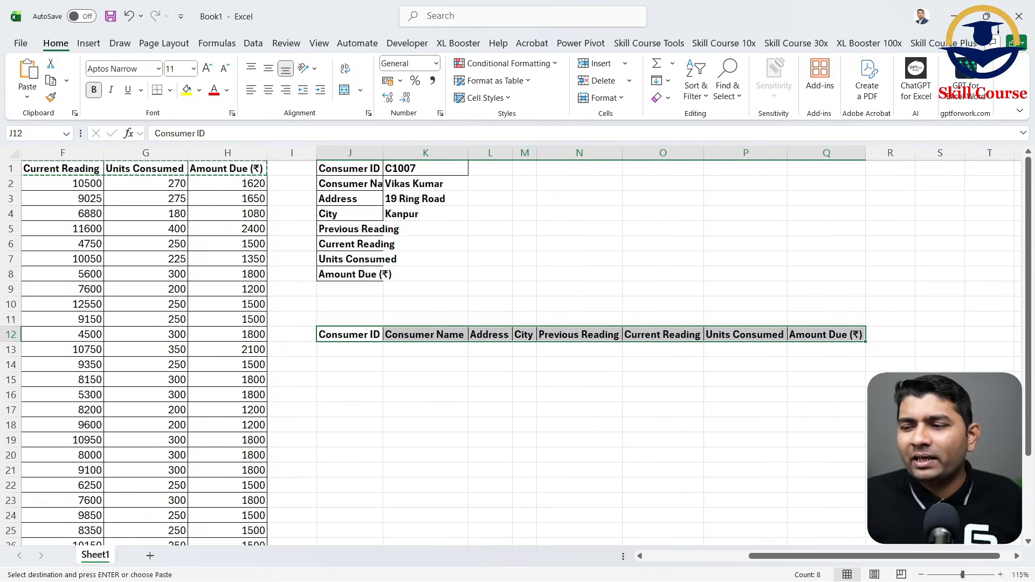
pyautogui.click(365, 350)
pyautogui.moveTo(383, 153); pyautogui.dragTo(415, 155)
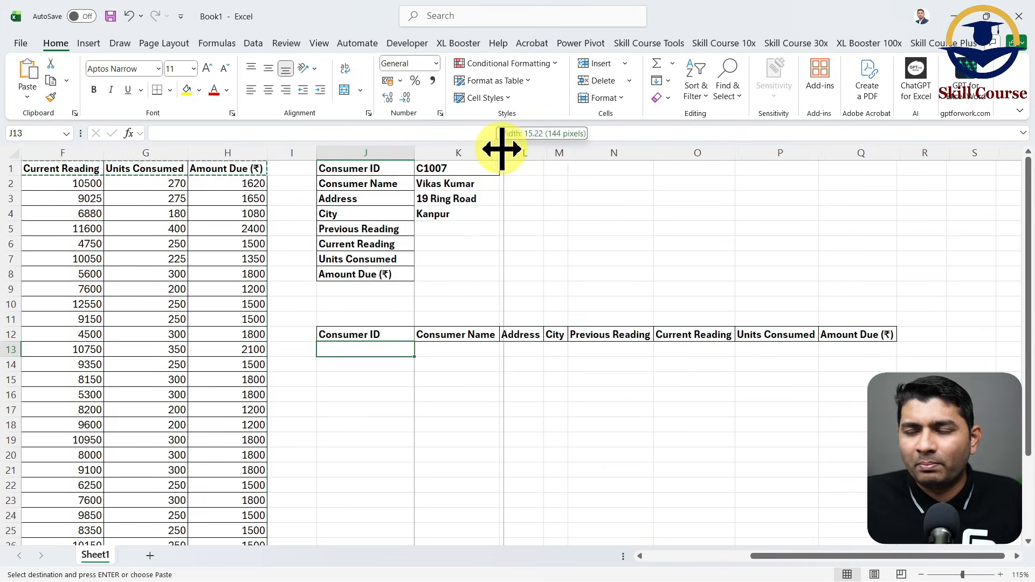
pyautogui.moveTo(500, 153); pyautogui.dragTo(510, 154)
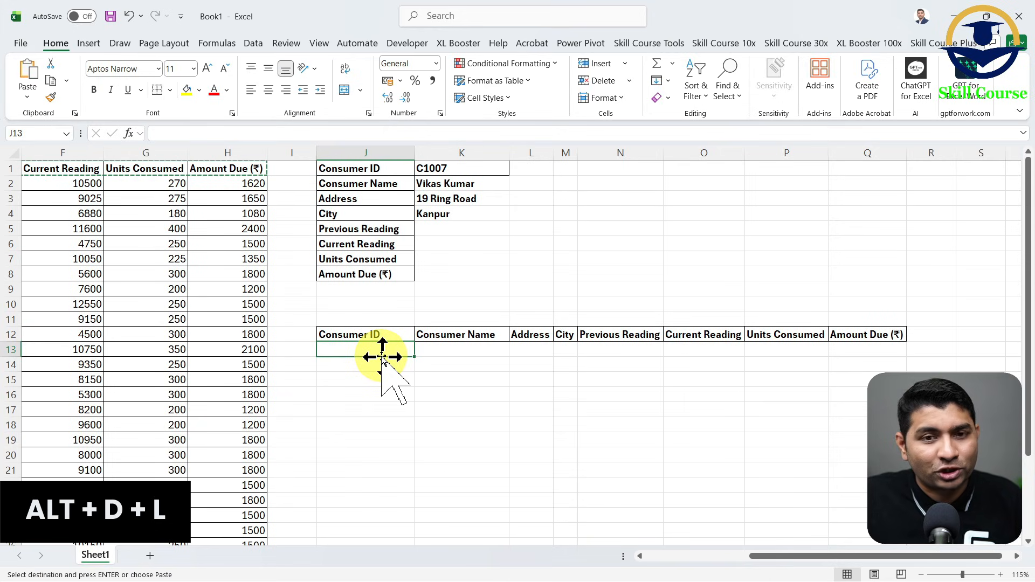
pyautogui.hotkey('alt', 'd')
pyautogui.press('l')
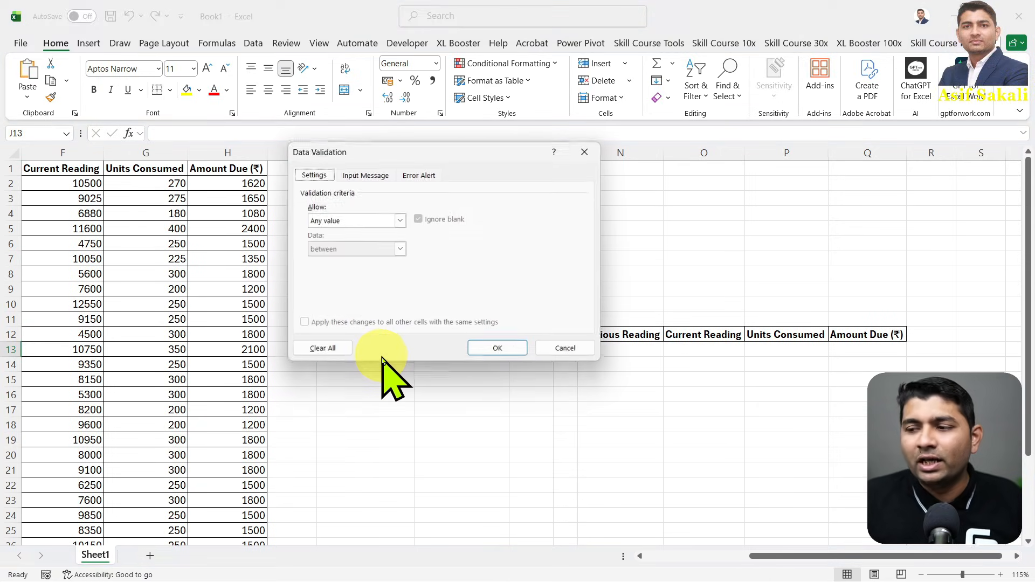
pyautogui.moveTo(448, 152); pyautogui.dragTo(658, 233)
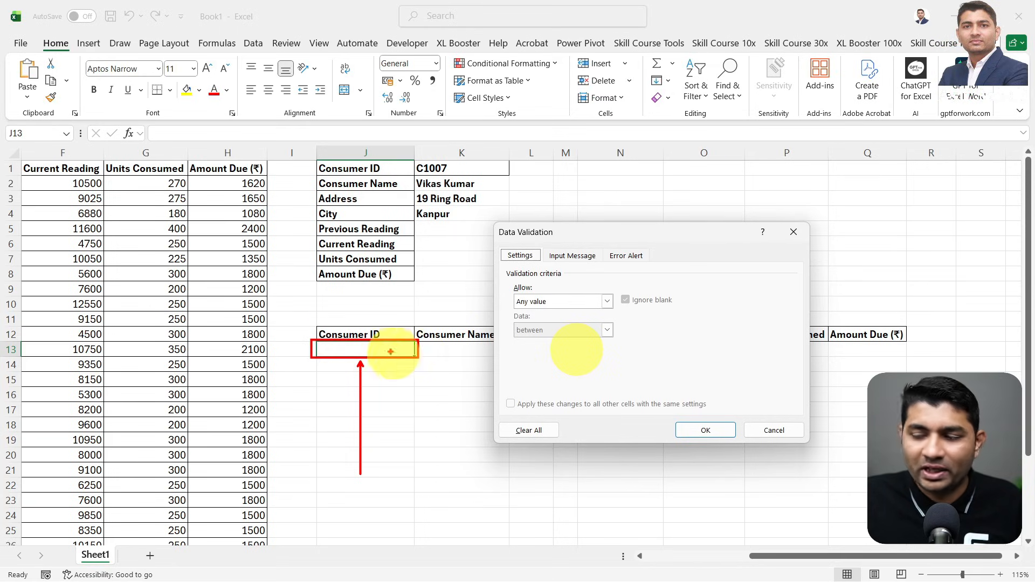
pyautogui.moveTo(391, 355); pyautogui.dragTo(453, 314)
pyautogui.press('Escape')
pyautogui.press('Escape')
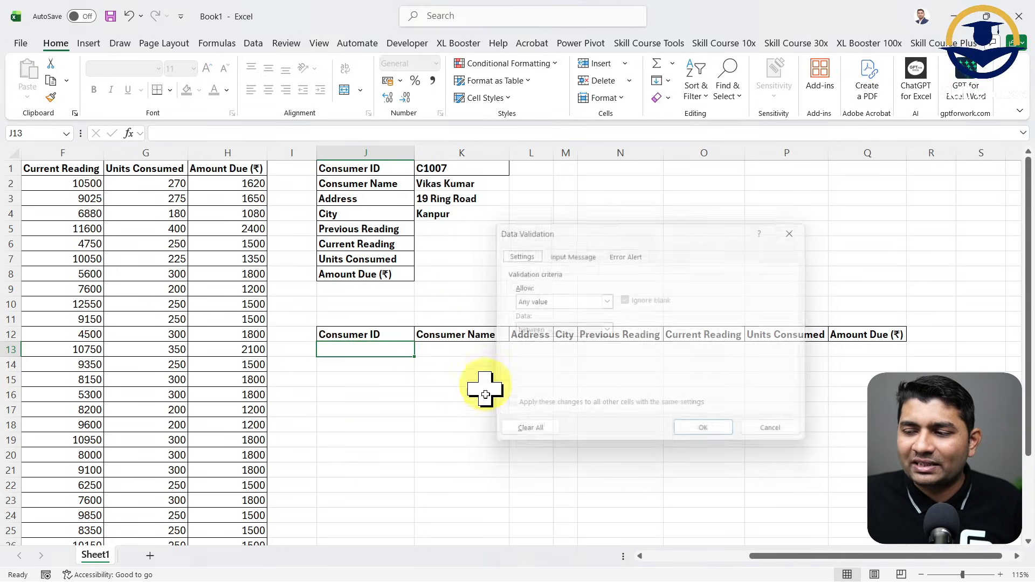
pyautogui.click(486, 431)
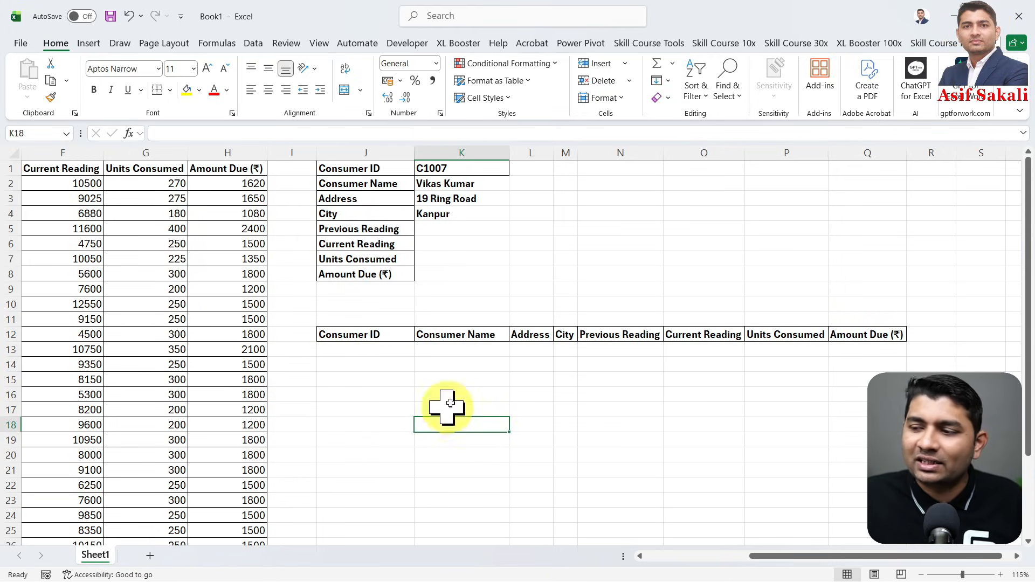
pyautogui.click(397, 346)
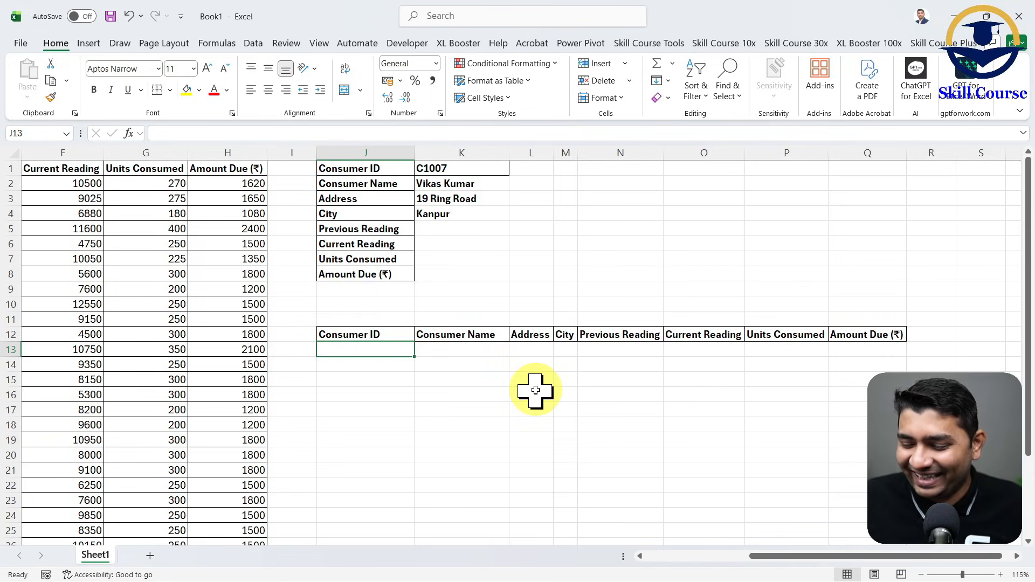
pyautogui.write('=')
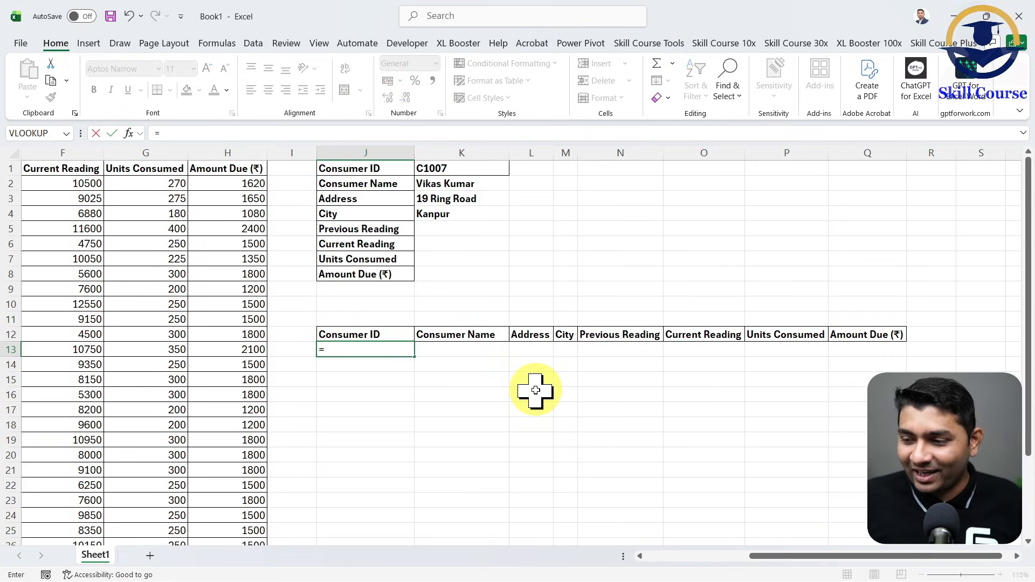
pyautogui.press('Escape')
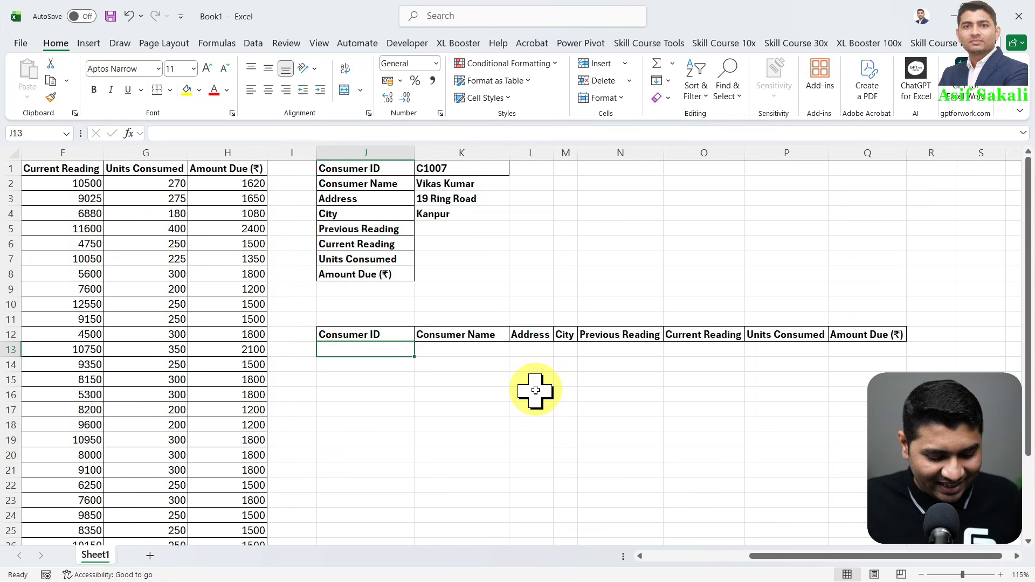
# - Add list data validation to the Consumer ID cell J13 with the source =$A$2:$A$31
pyautogui.hotkey('alt', 'a')
pyautogui.press('v')
pyautogui.press('v')
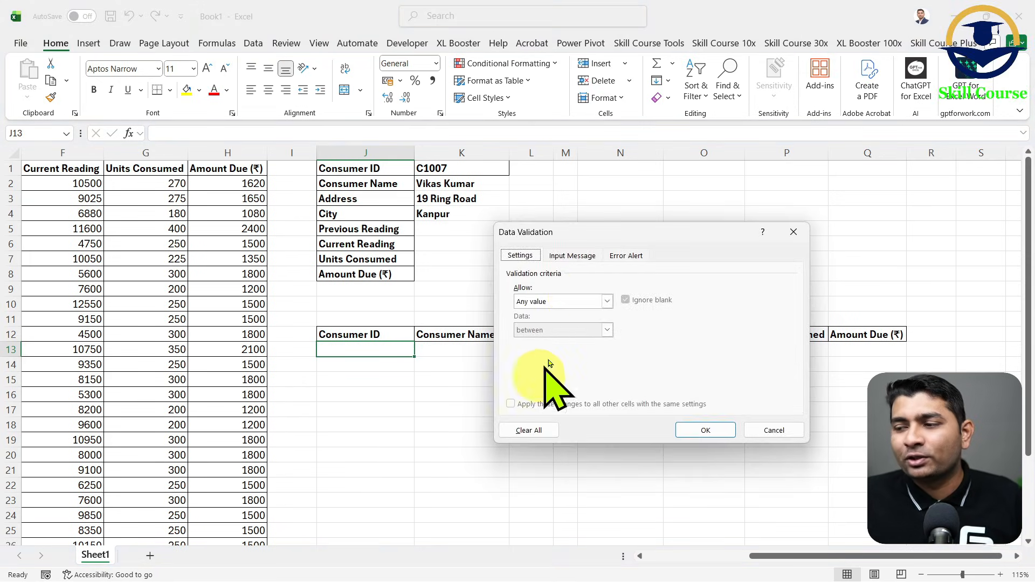
pyautogui.moveTo(608, 237); pyautogui.dragTo(529, 188)
pyautogui.click(485, 254)
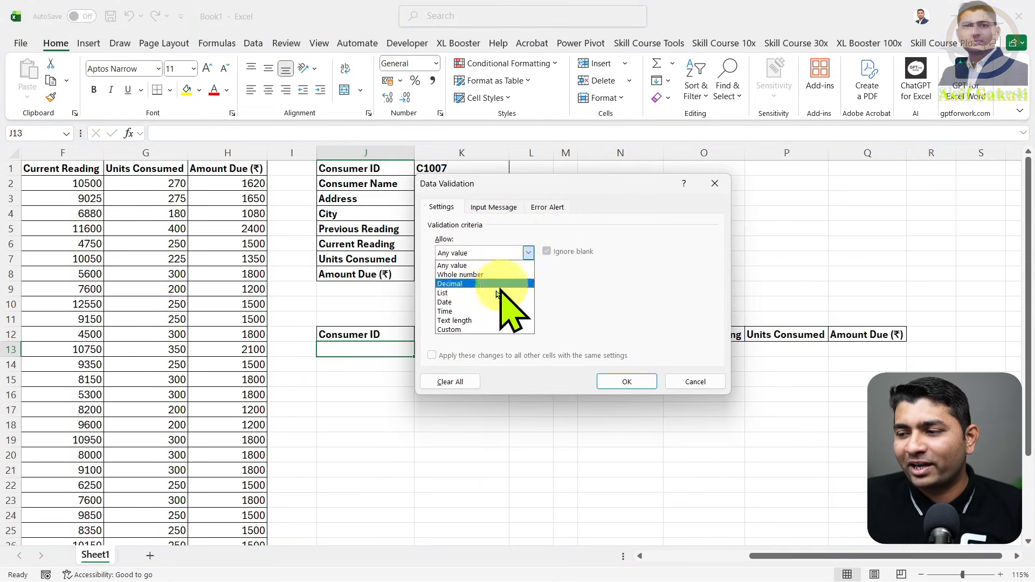
pyautogui.click(465, 295)
pyautogui.click(474, 309)
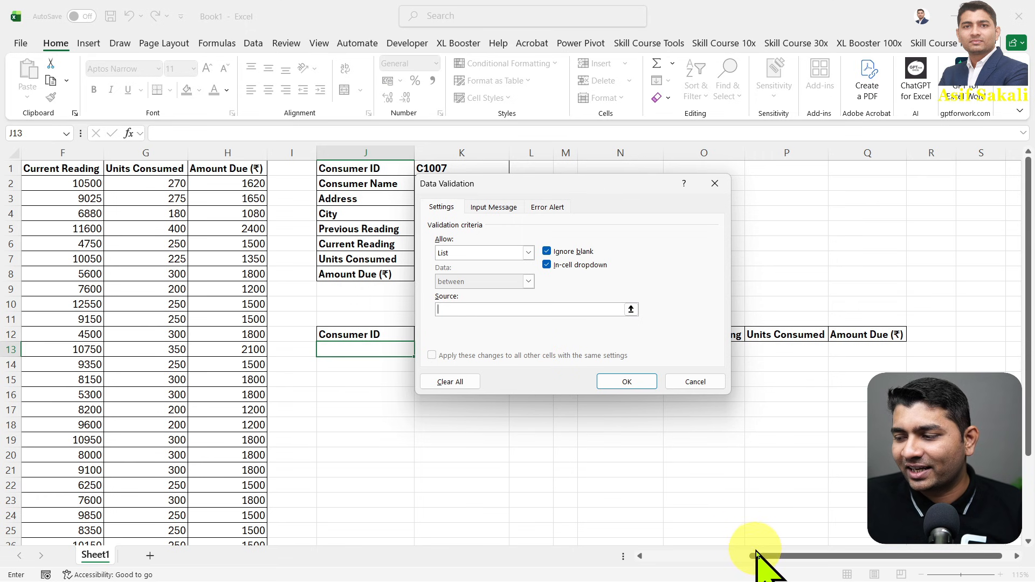
pyautogui.moveTo(763, 556); pyautogui.dragTo(646, 557)
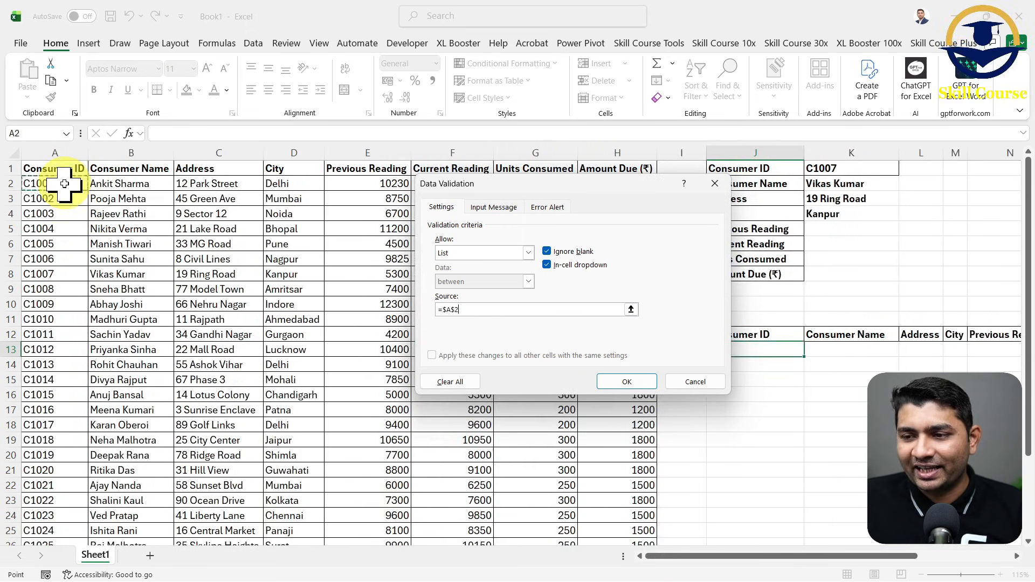
pyautogui.moveTo(64, 184); pyautogui.dragTo(59, 534)
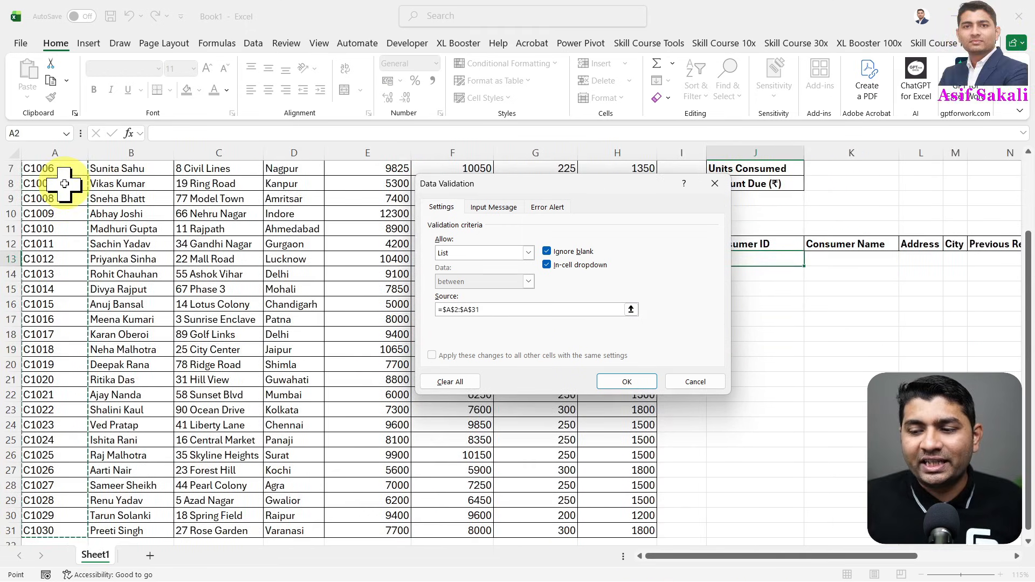
pyautogui.click(626, 382)
# - Check the Consumer ID choices offered in cell J13 and select C1011
pyautogui.hscroll(5, 1018, 560)
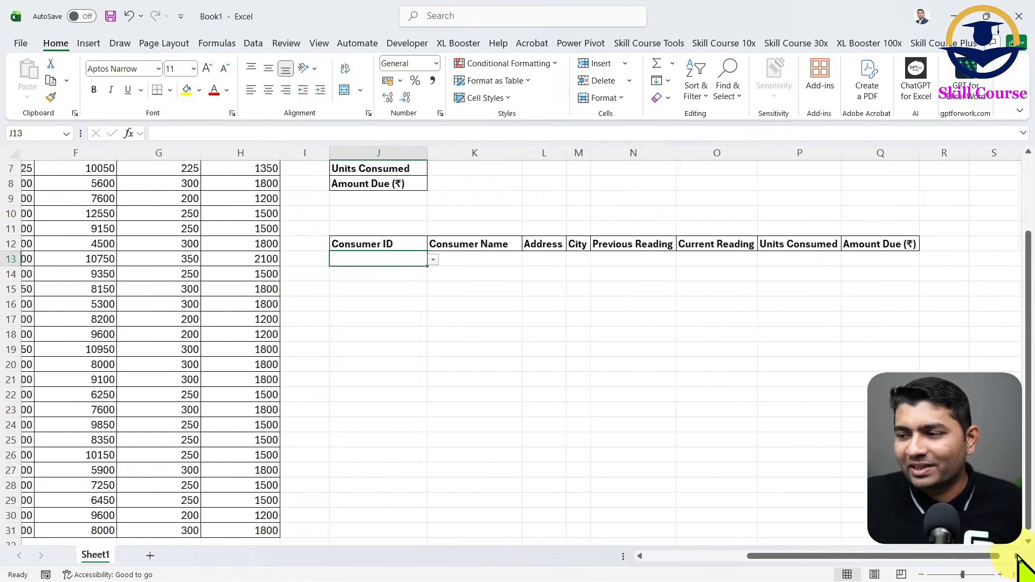
pyautogui.click(421, 261)
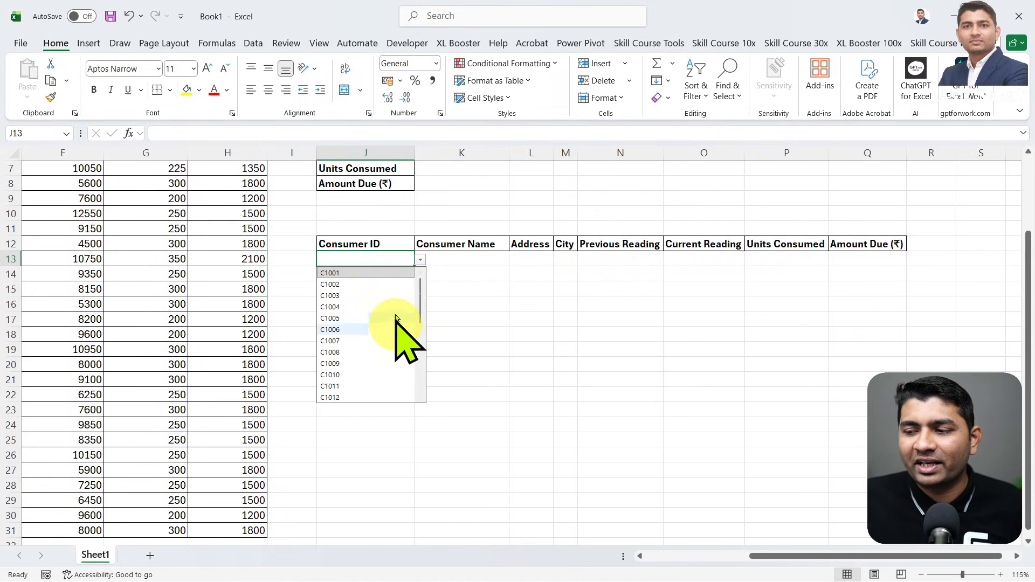
pyautogui.scroll(-4, 397, 366)
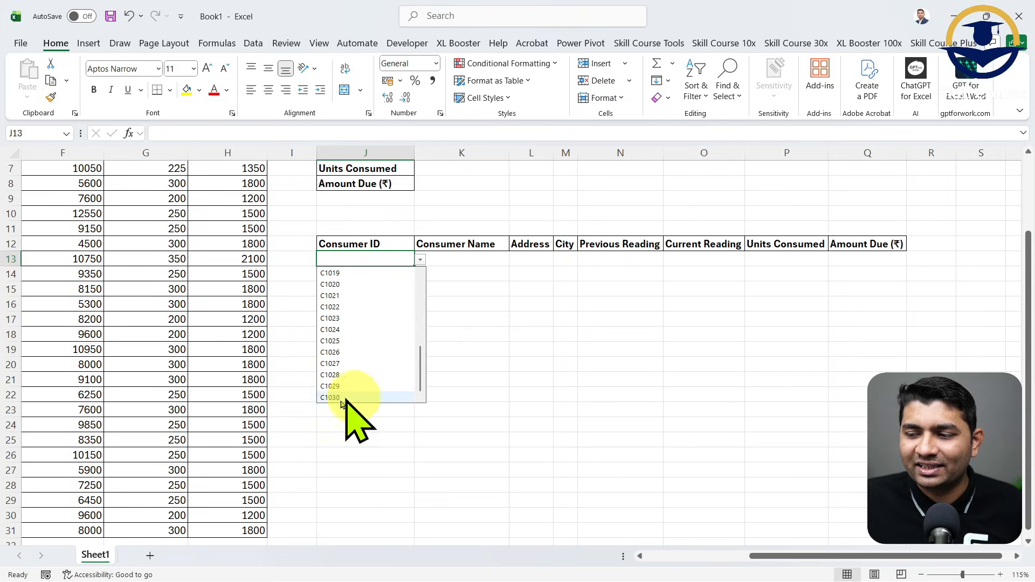
pyautogui.scroll(1, 364, 366)
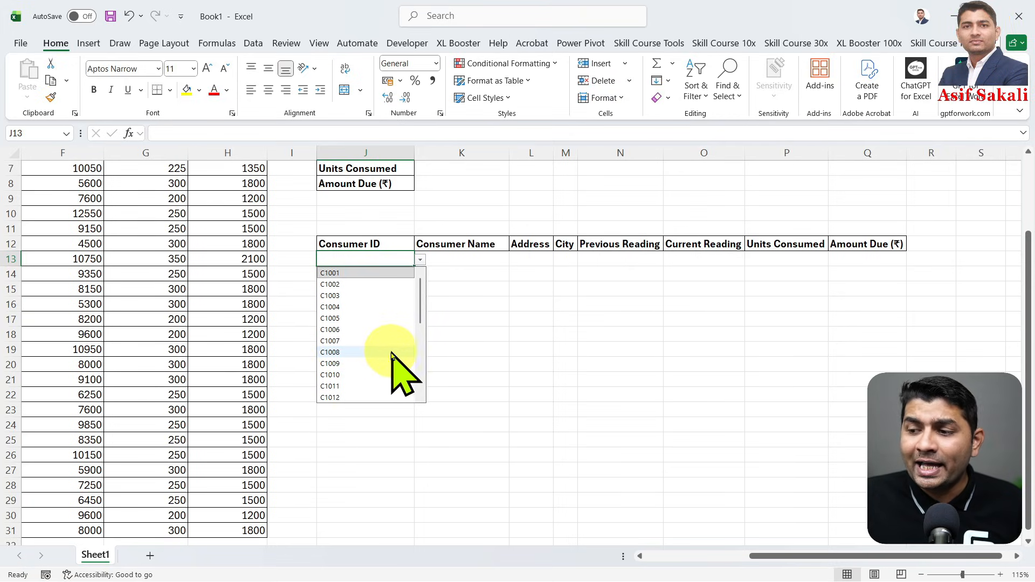
pyautogui.click(363, 386)
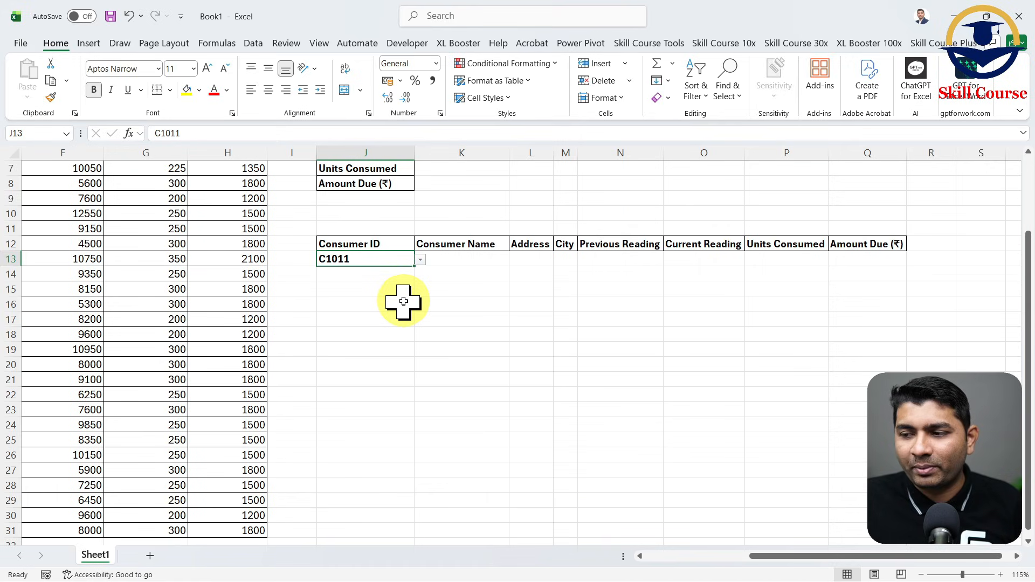
# - Start an XLOOKUP formula in the Consumer Name cell K13 with J13 as the lookup value
pyautogui.click(475, 262)
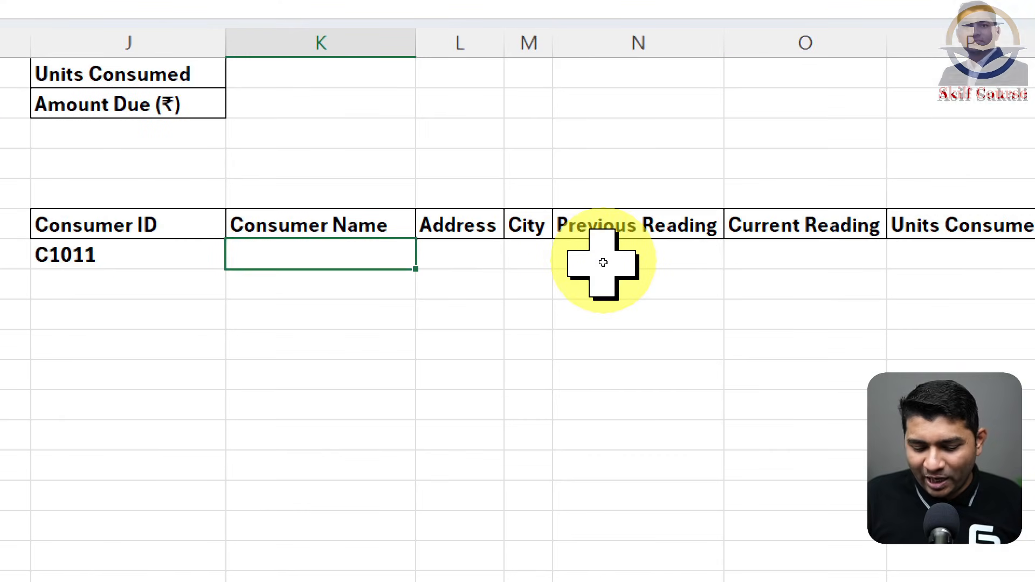
pyautogui.write('=X')
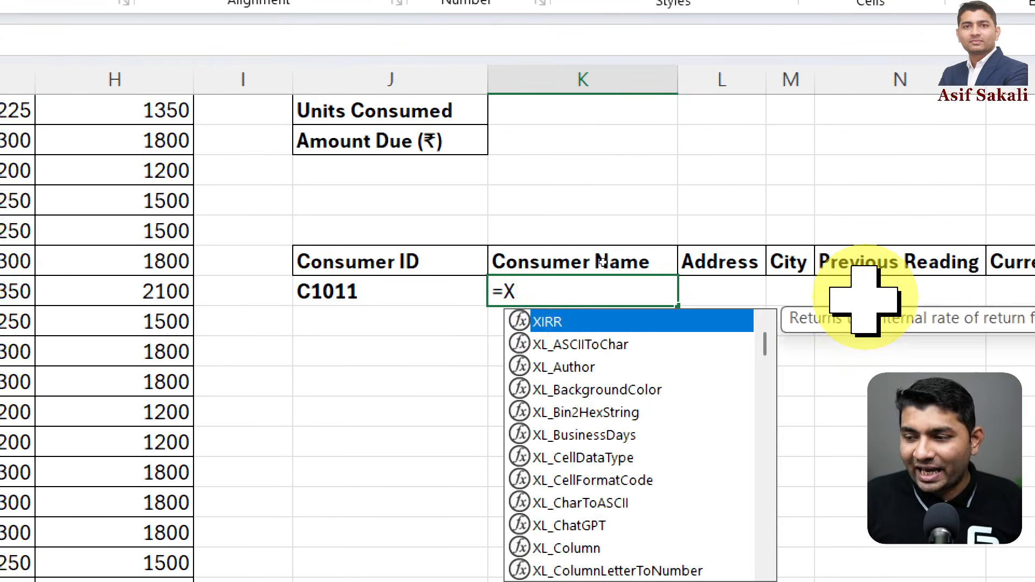
pyautogui.write('LO')
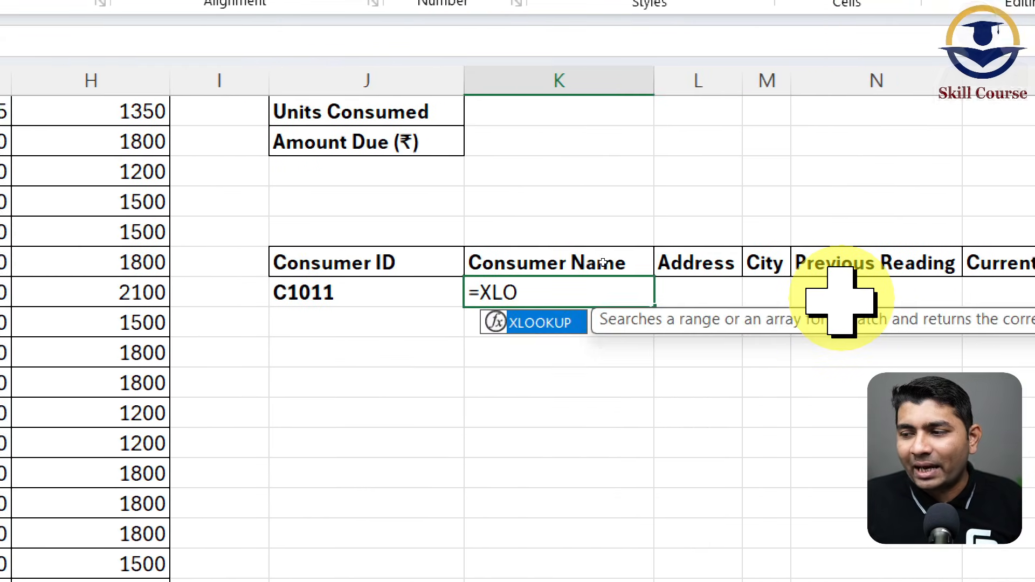
pyautogui.press('Tab')
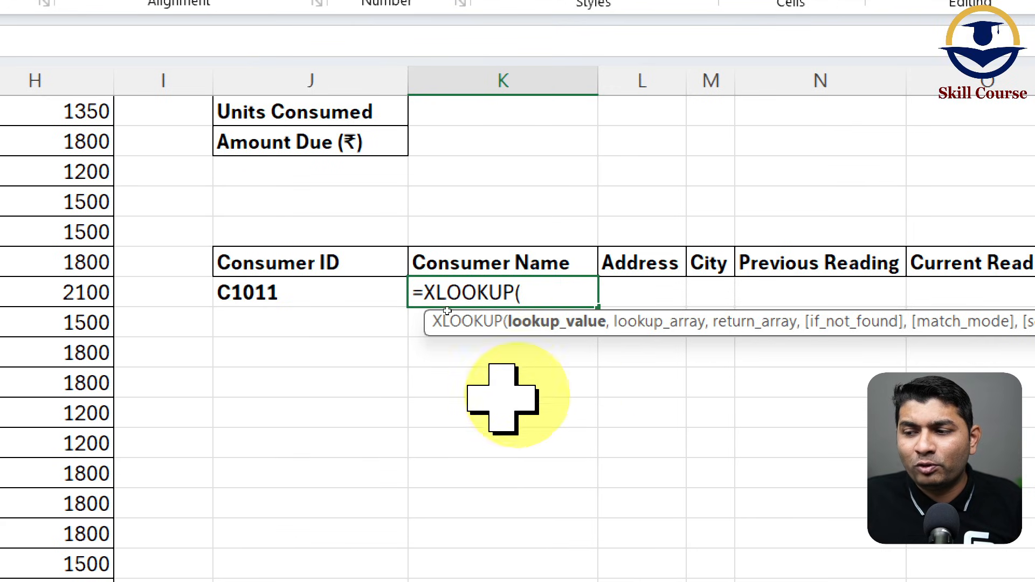
pyautogui.click(345, 294)
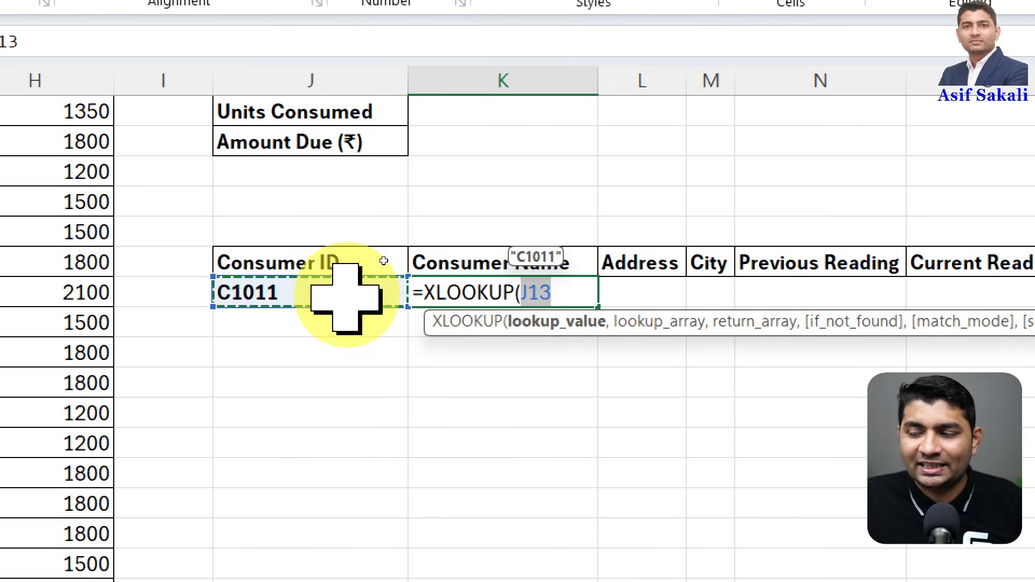
pyautogui.write(',')
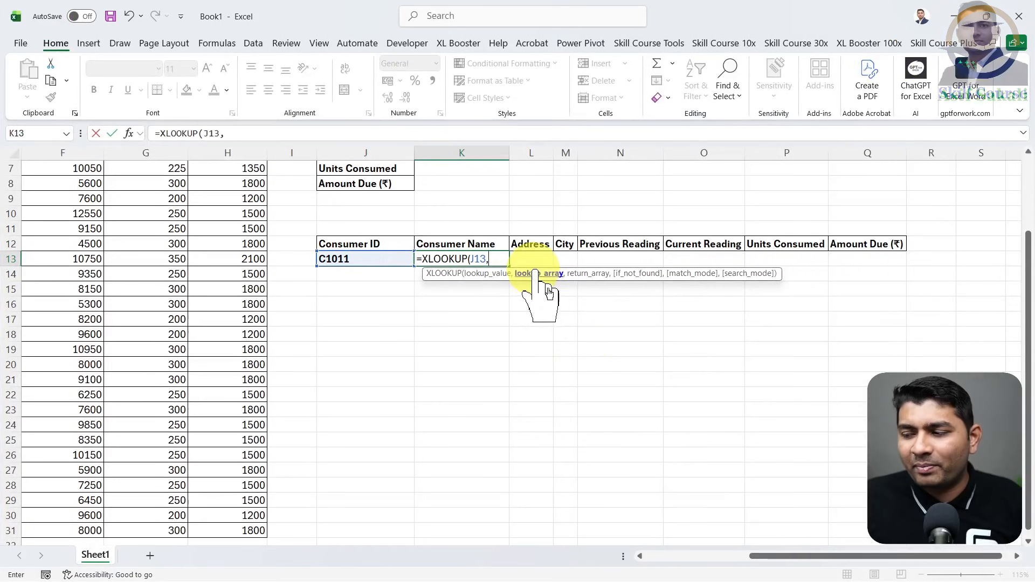
# - Set the Consumer ID range A2:A31 as the lookup array of the XLOOKUP formula in K13
pyautogui.moveTo(769, 561); pyautogui.dragTo(643, 564)
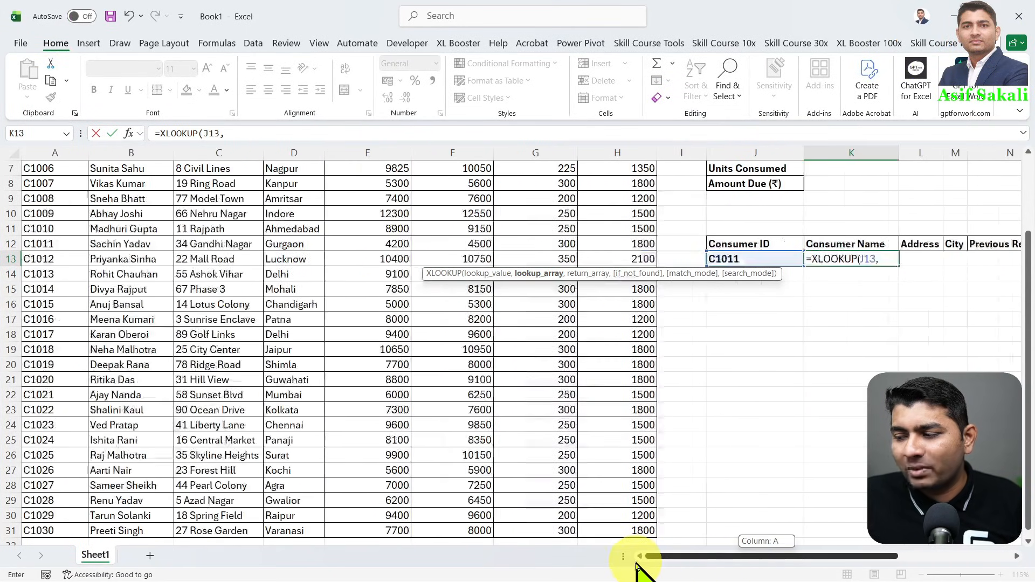
pyautogui.scroll(2, 51, 311)
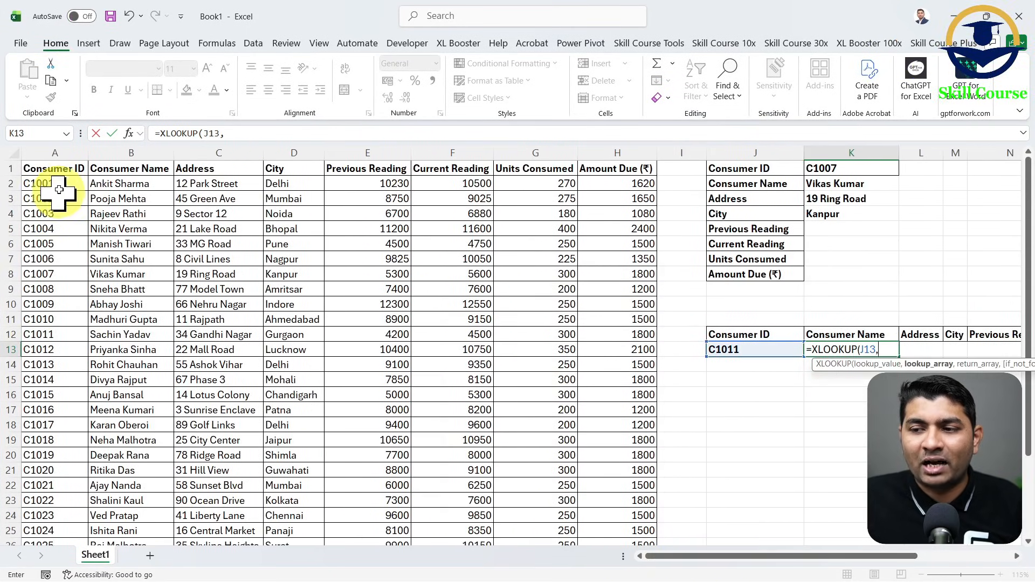
pyautogui.hotkey('ctrl', 'shift', 'Down')
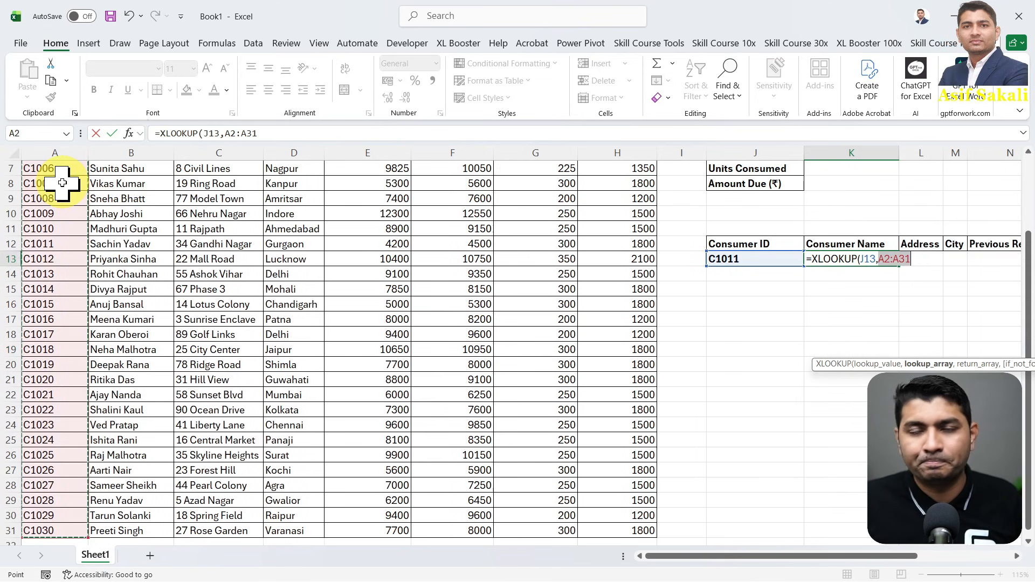
pyautogui.scroll(2, 62, 183)
pyautogui.scroll(-2, 62, 183)
pyautogui.scroll(2, 64, 184)
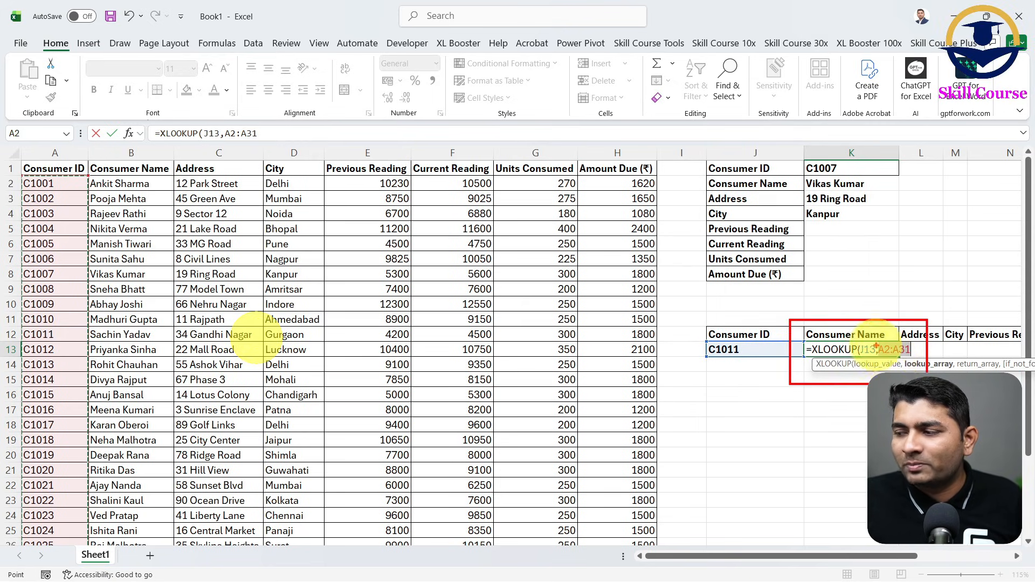
pyautogui.moveTo(876, 348); pyautogui.dragTo(953, 310)
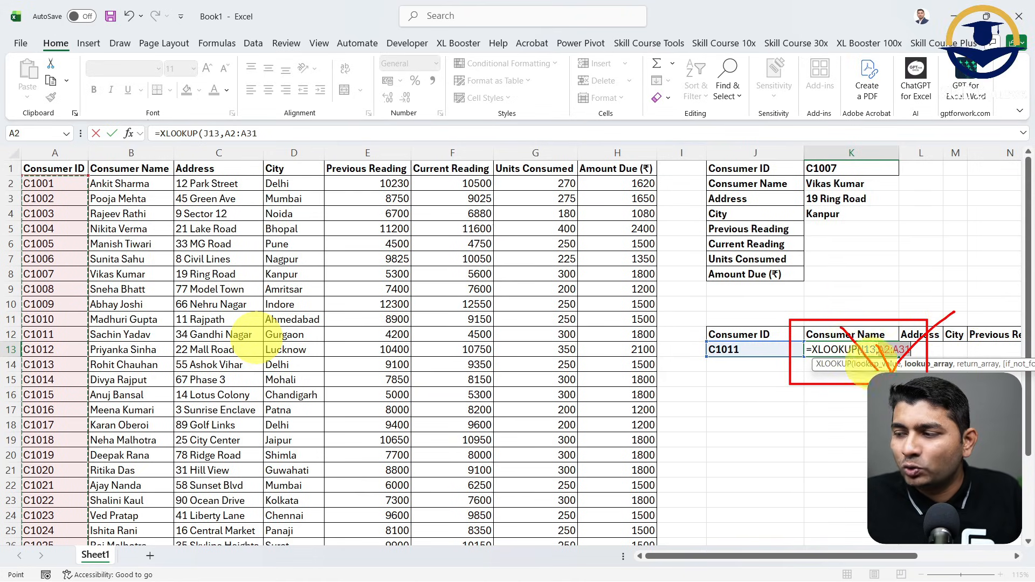
pyautogui.moveTo(895, 303); pyautogui.dragTo(817, 436)
pyautogui.press('Escape')
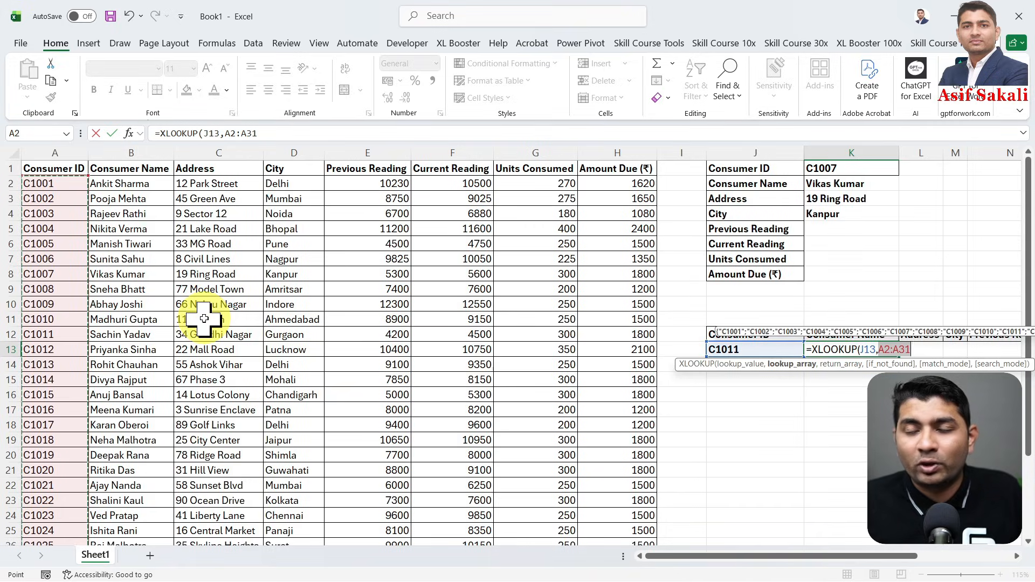
pyautogui.scroll(-2, 205, 319)
pyautogui.scroll(-9, 204, 319)
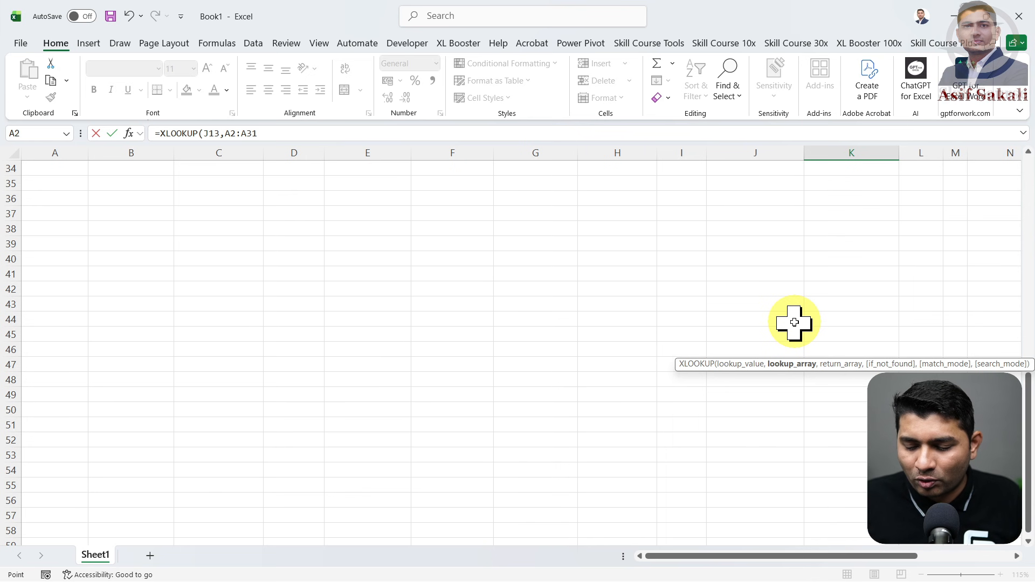
pyautogui.scroll(11, 794, 322)
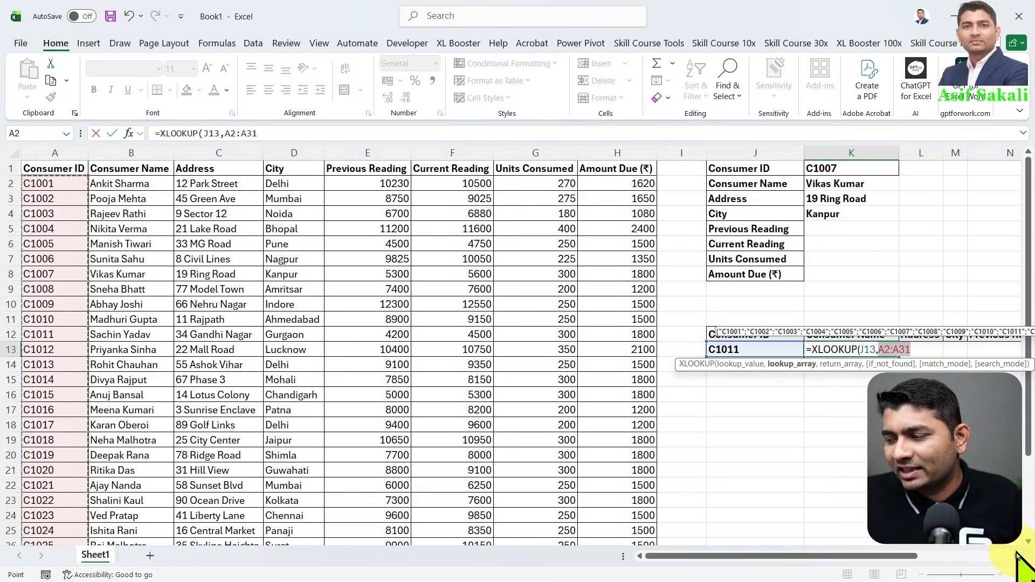
# - Set the return array of the XLOOKUP formula in K13 to B2:H31 and complete the formula
pyautogui.hscroll(4, 1017, 558)
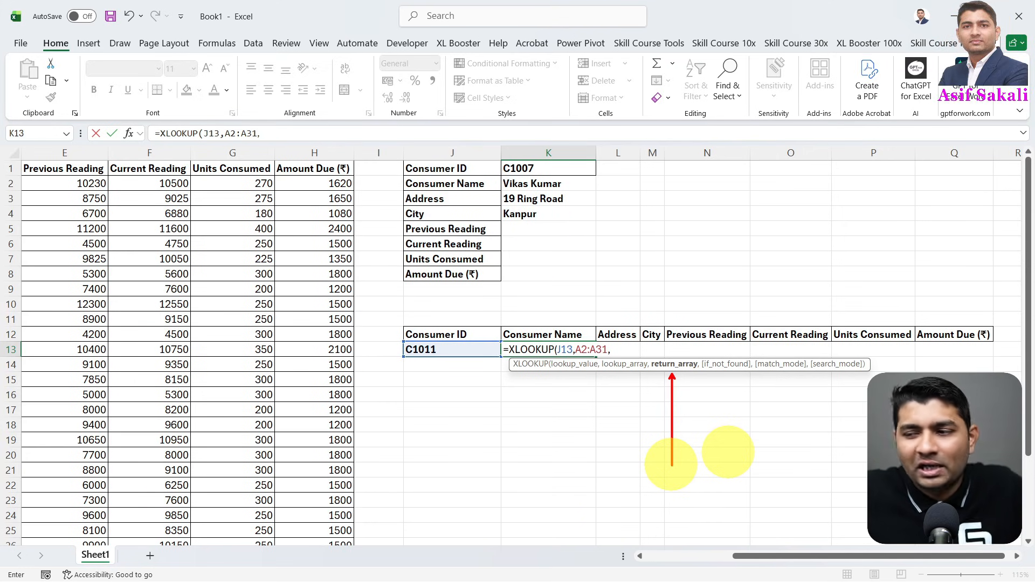
pyautogui.moveTo(752, 555); pyautogui.dragTo(647, 560)
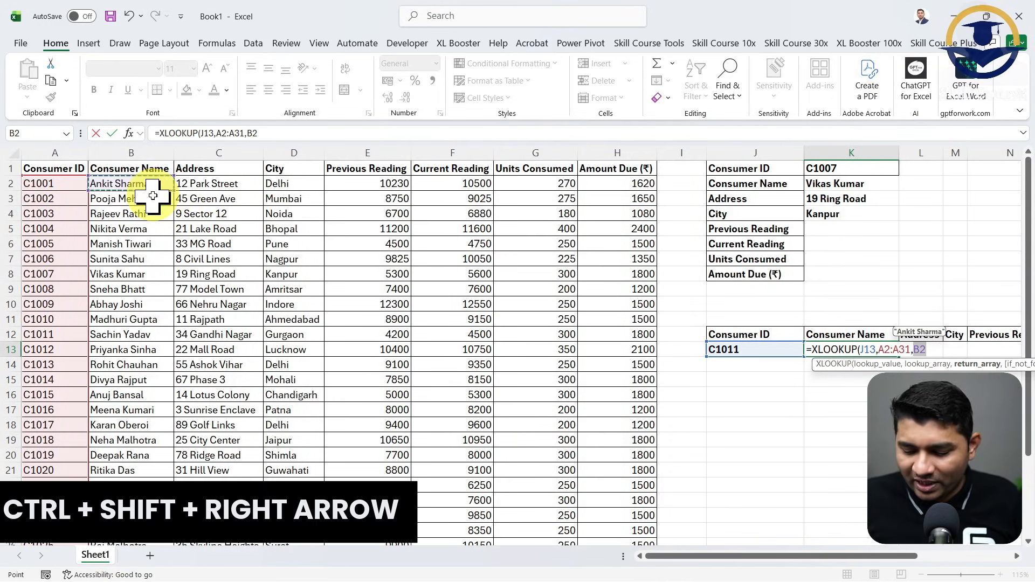
pyautogui.hotkey('ctrl', 'shift', 'Right')
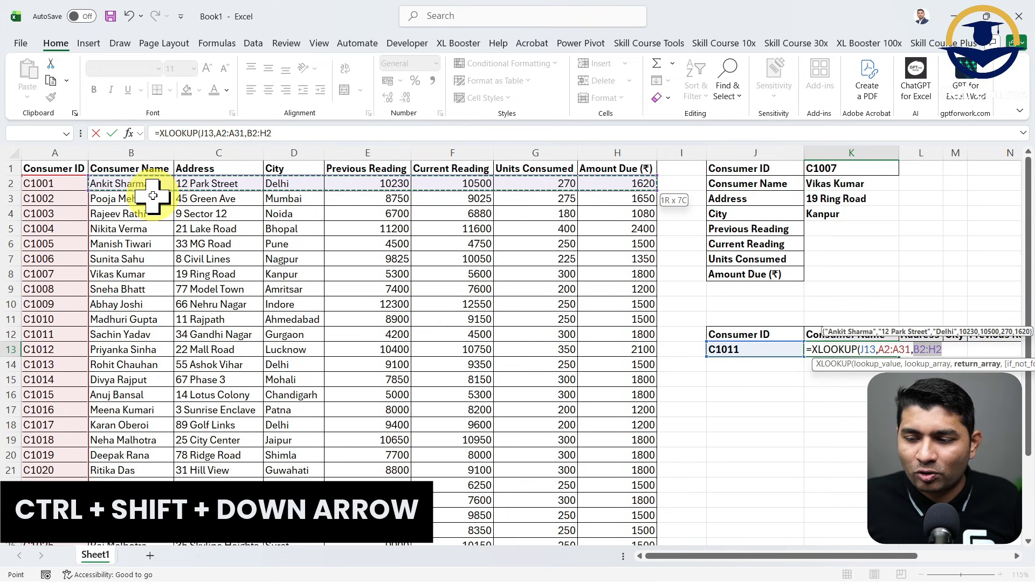
pyautogui.hotkey('ctrl', 'shift', 'Down')
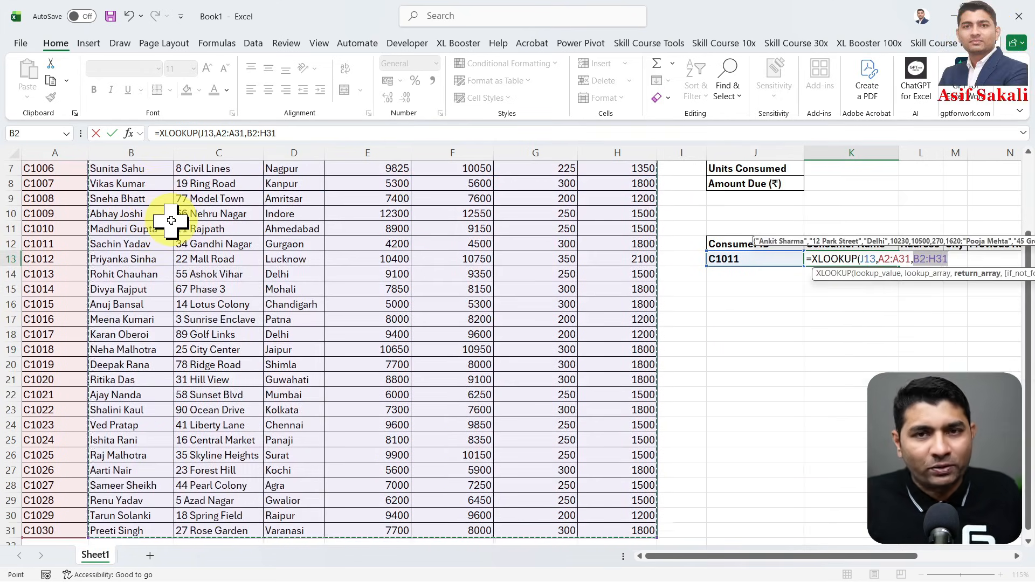
pyautogui.click(1018, 557)
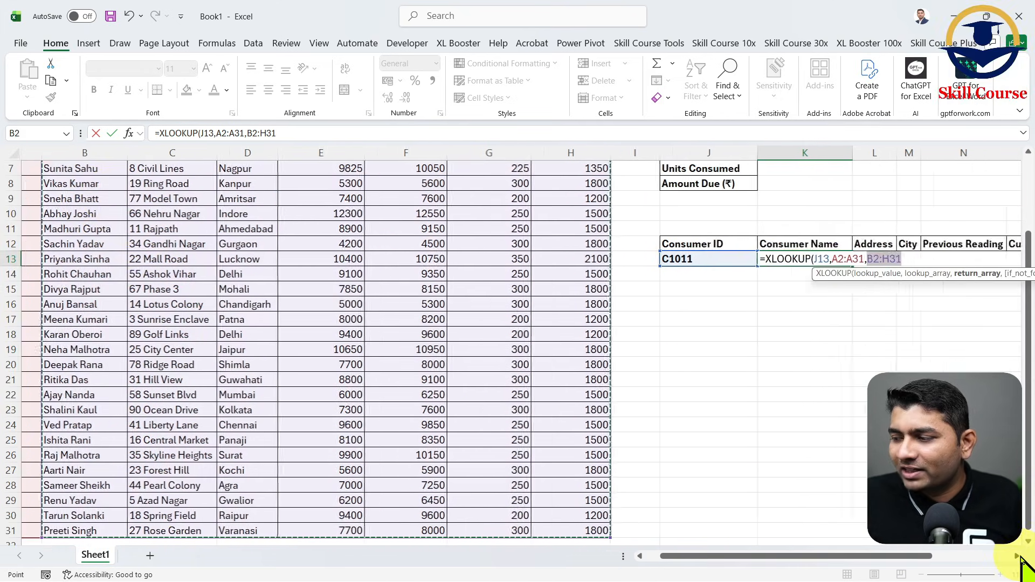
pyautogui.click(1018, 557)
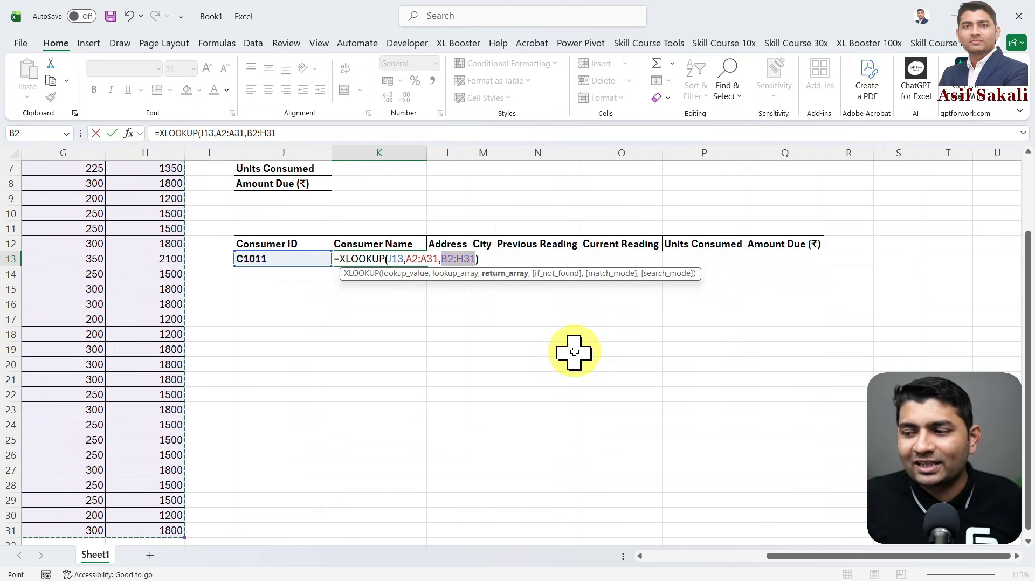
pyautogui.write(')')
pyautogui.press('Return')
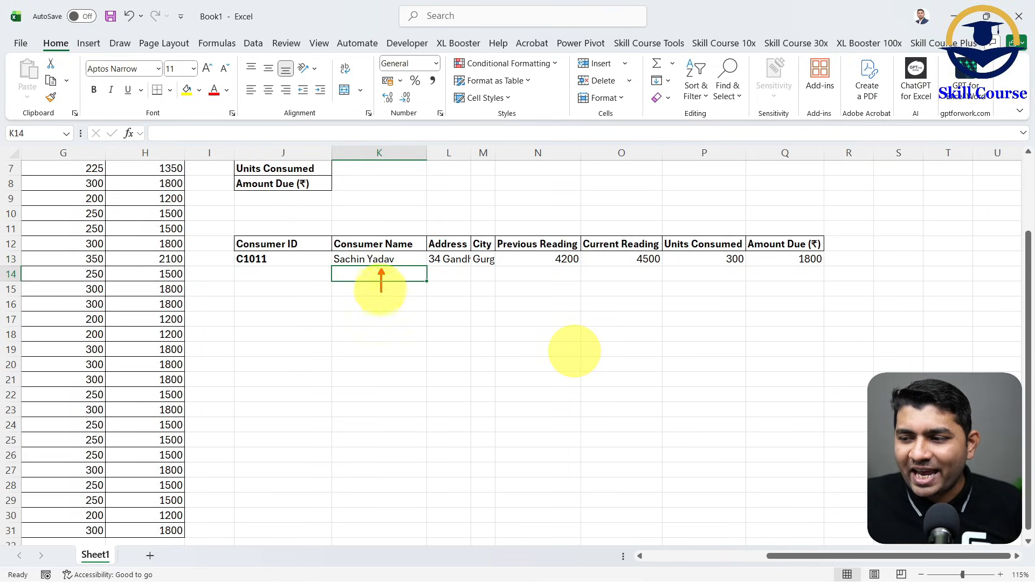
pyautogui.moveTo(379, 347); pyautogui.dragTo(381, 352)
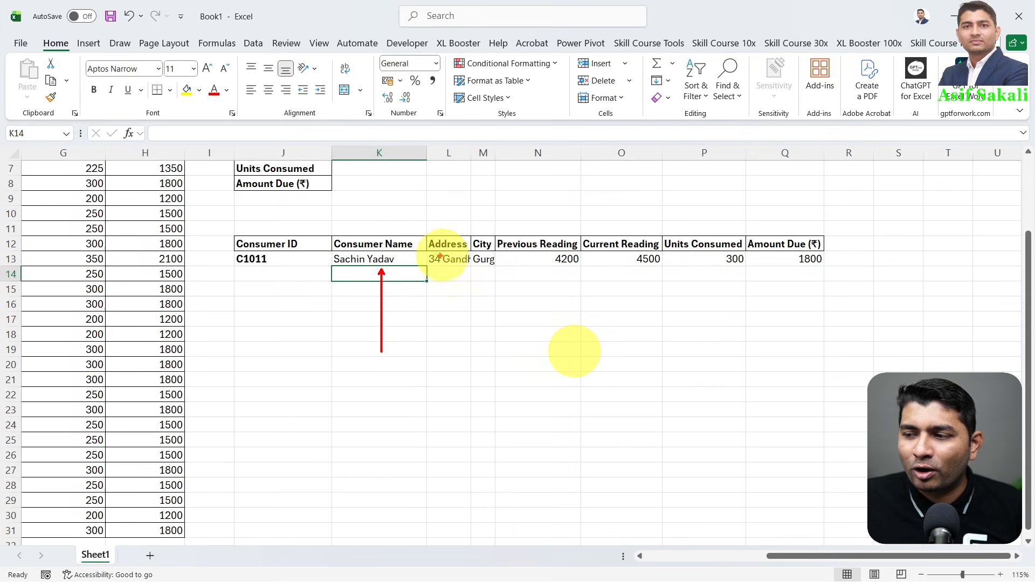
pyautogui.moveTo(426, 249)
pyautogui.mouseDown()
pyautogui.moveTo(774, 273)
pyautogui.moveTo(833, 264)
pyautogui.mouseUp()
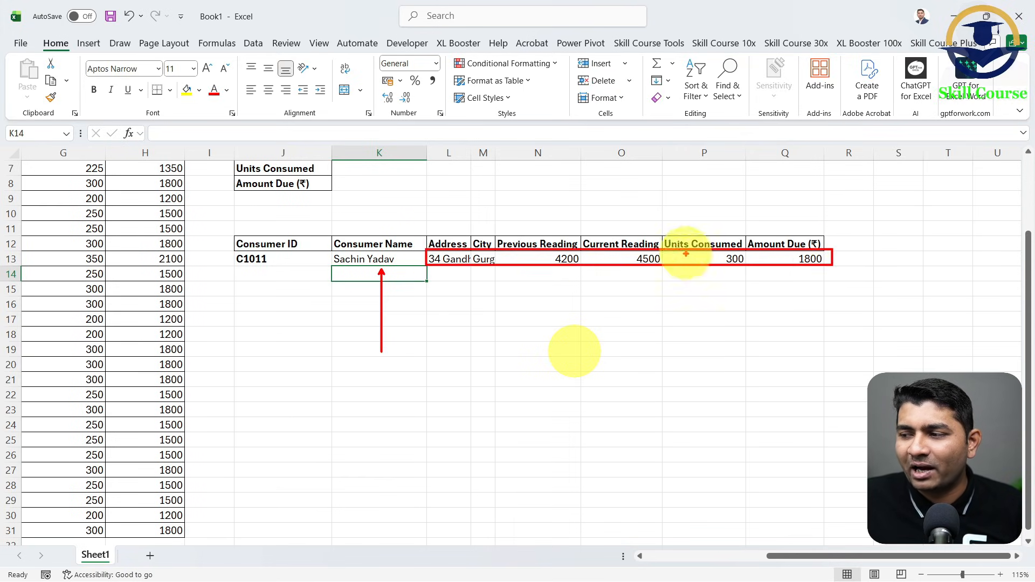
pyautogui.moveTo(686, 253); pyautogui.dragTo(927, 203)
# - Test the lookup row by choosing the Consumer IDs from A16 and A13 in J13's dropdown
pyautogui.click(282, 259)
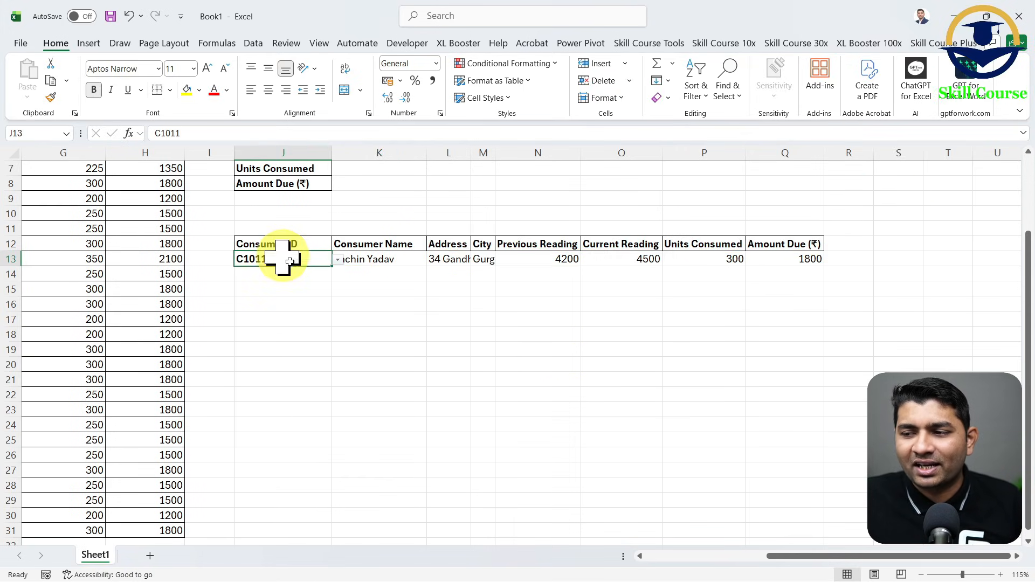
pyautogui.click(337, 259)
pyautogui.click(280, 352)
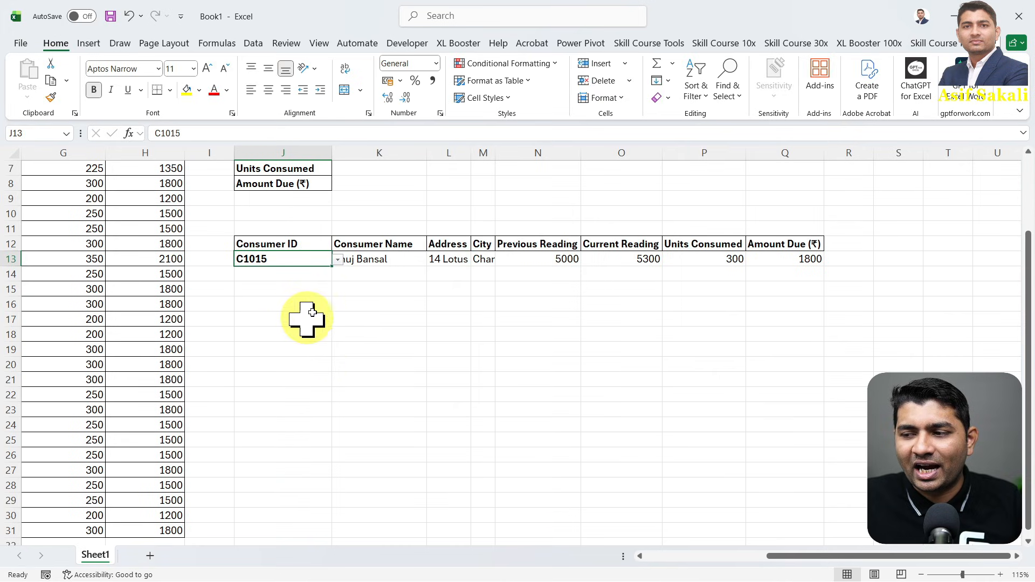
pyautogui.click(337, 261)
pyautogui.click(277, 356)
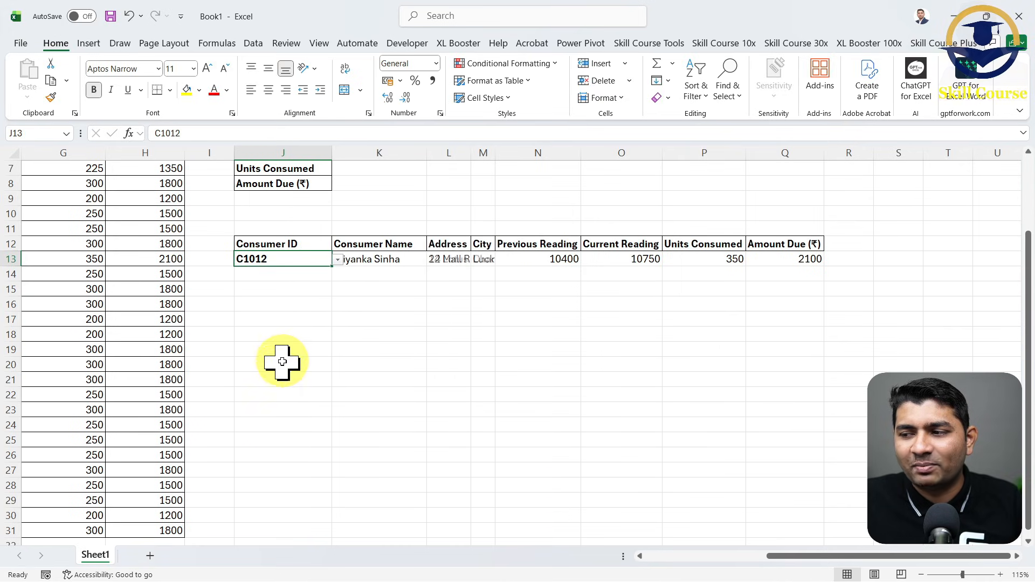
# - Choose the Consumer ID from A6 in J13 and widen the City and Address columns M and L
pyautogui.click(337, 259)
pyautogui.click(297, 317)
pyautogui.moveTo(495, 153); pyautogui.dragTo(544, 155)
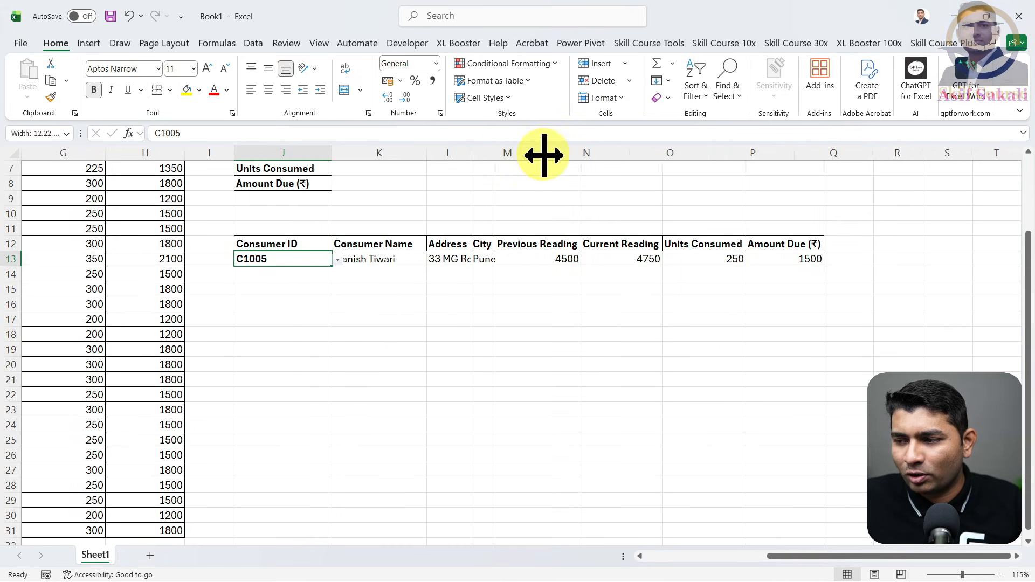
pyautogui.moveTo(468, 156); pyautogui.dragTo(504, 156)
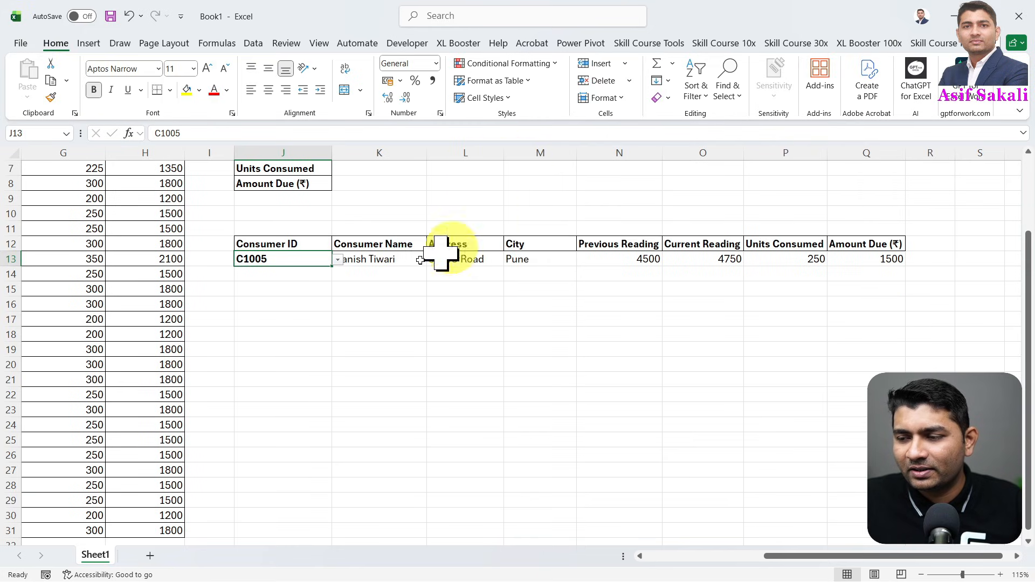
# - Test several more Consumer IDs from the dropdown in J13, ending with the ID from A10
pyautogui.click(337, 261)
pyautogui.click(294, 296)
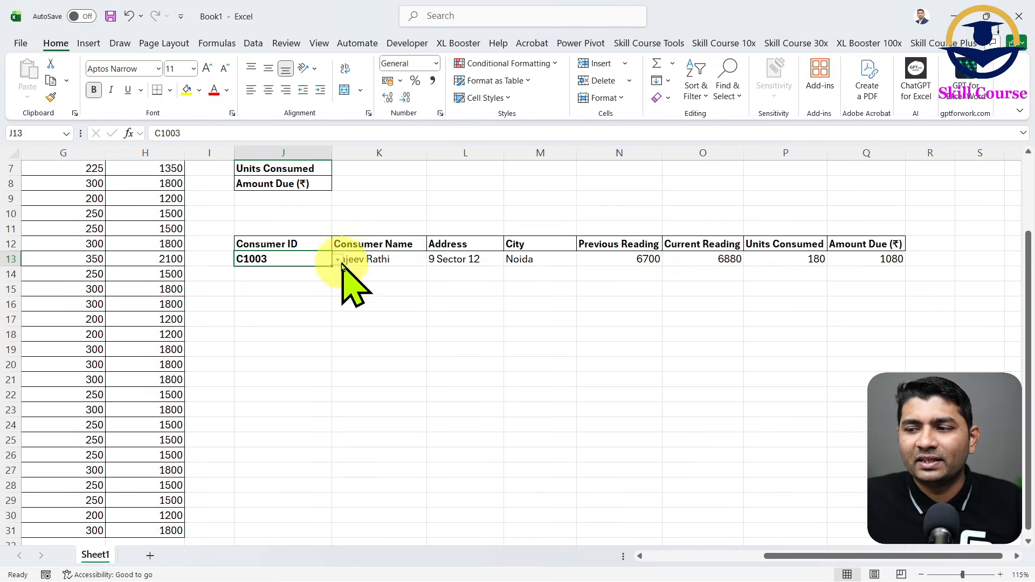
pyautogui.click(338, 260)
pyautogui.click(299, 306)
pyautogui.click(337, 259)
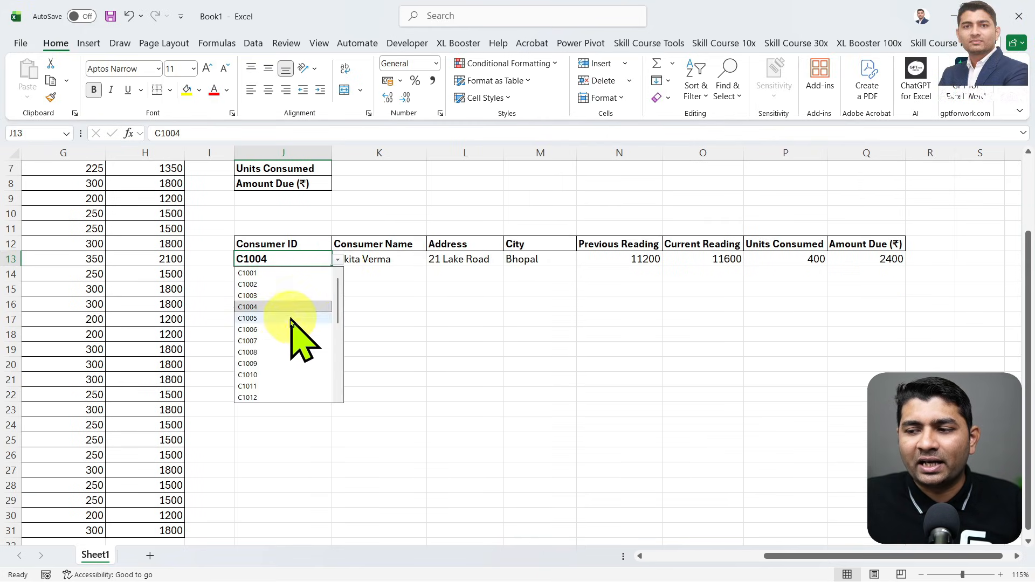
pyautogui.click(293, 318)
pyautogui.click(338, 260)
pyautogui.click(296, 341)
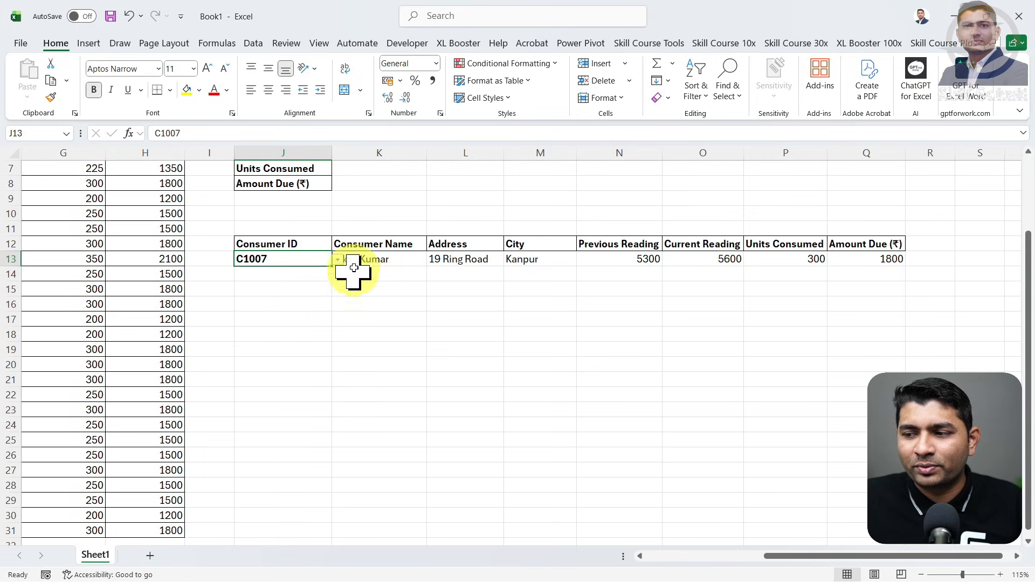
pyautogui.click(337, 260)
pyautogui.click(289, 363)
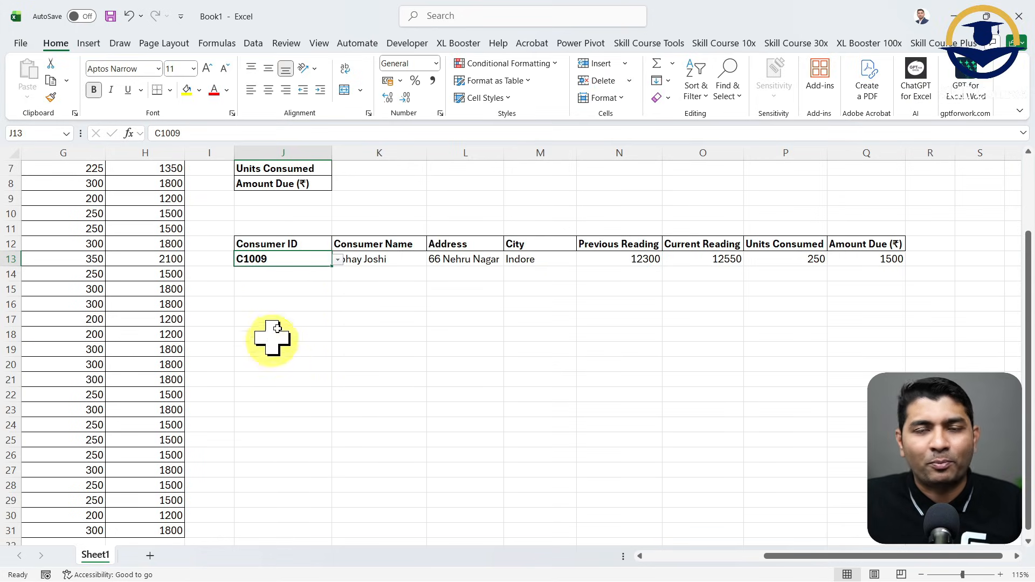
# - Inspect the XLOOKUP formula in K13 and the spilled result cells N13:Q13
pyautogui.click(398, 264)
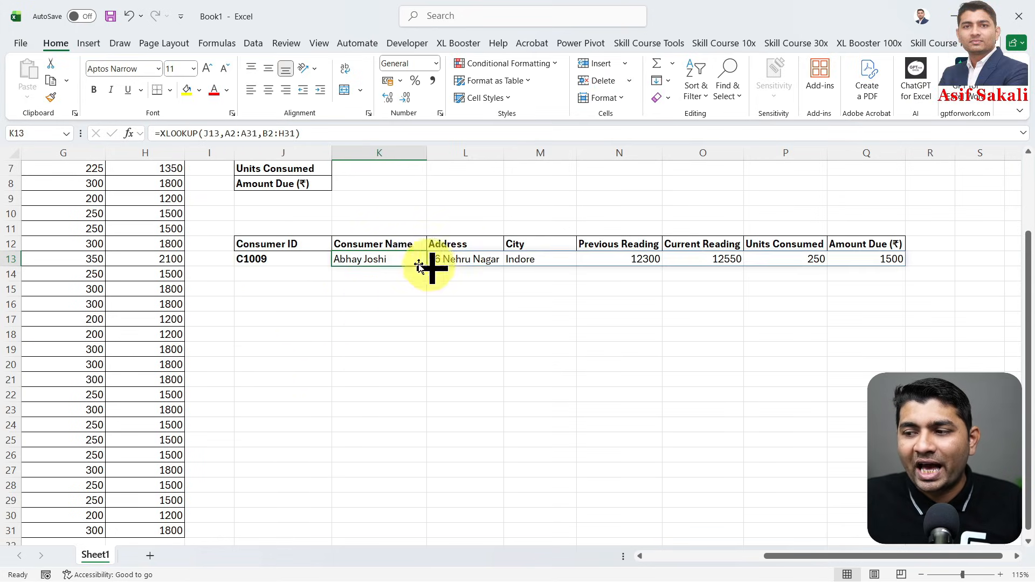
pyautogui.moveTo(884, 262); pyautogui.dragTo(611, 262)
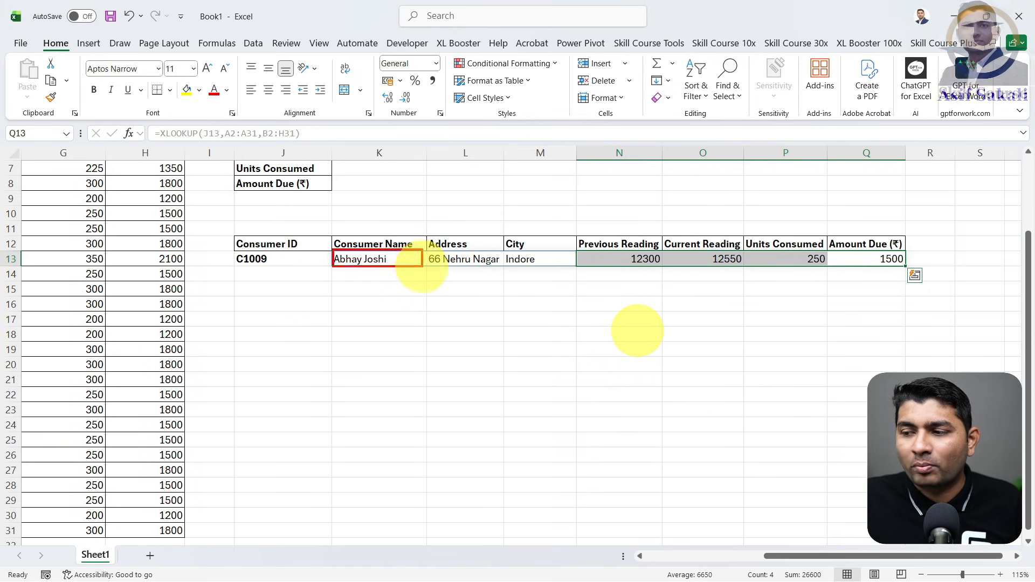
pyautogui.moveTo(395, 249); pyautogui.dragTo(367, 290)
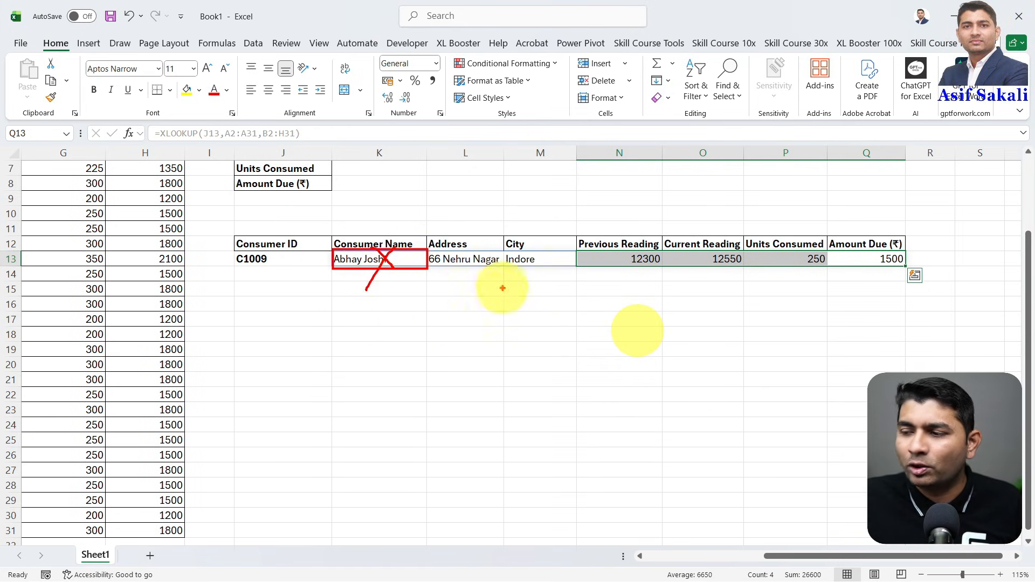
pyautogui.moveTo(428, 249)
pyautogui.mouseDown()
pyautogui.moveTo(668, 271)
pyautogui.moveTo(914, 265)
pyautogui.mouseUp()
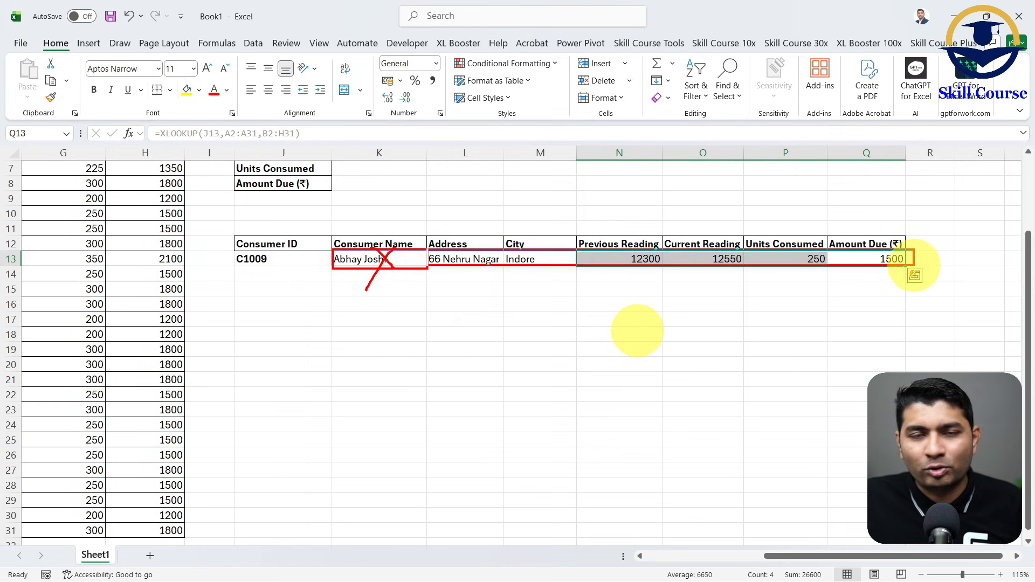
pyautogui.press('Escape')
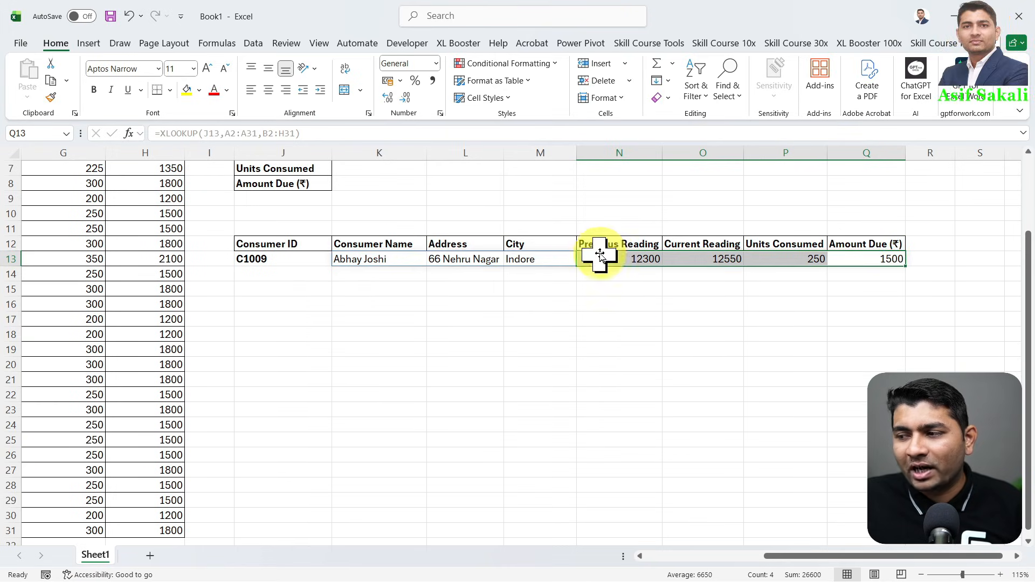
pyautogui.moveTo(600, 252); pyautogui.dragTo(876, 259)
pyautogui.hotkey('ctrl', 'z')
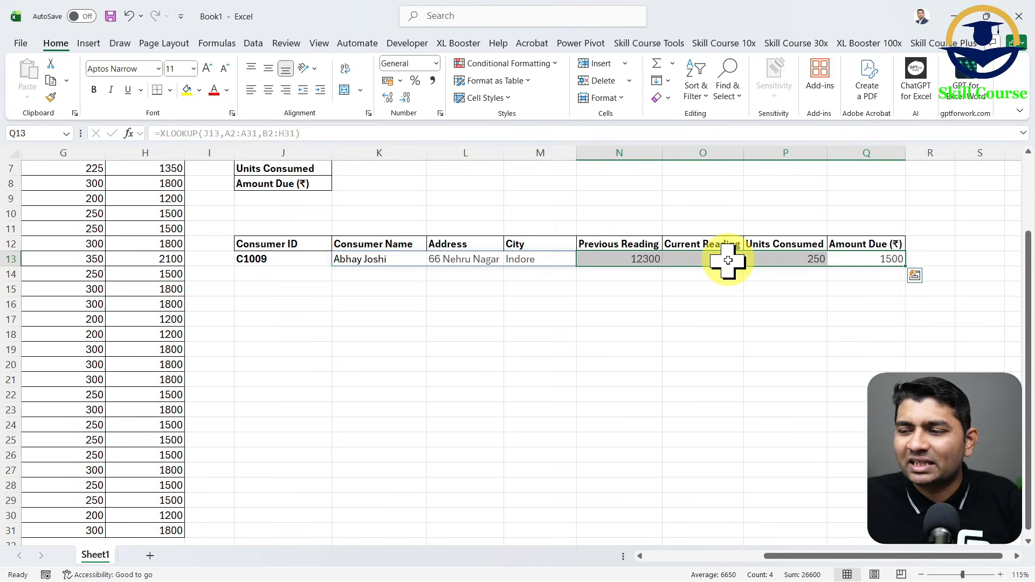
# - Try deleting the XLOOKUP formula in K13 and undo the deletion
pyautogui.click(404, 261)
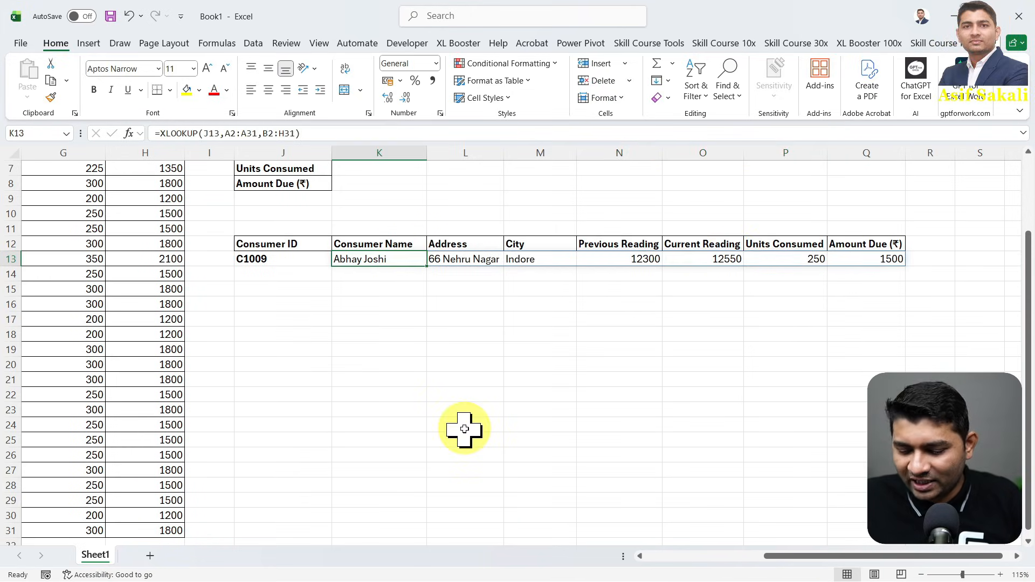
pyautogui.press('Delete')
pyautogui.hotkey('ctrl', 'z')
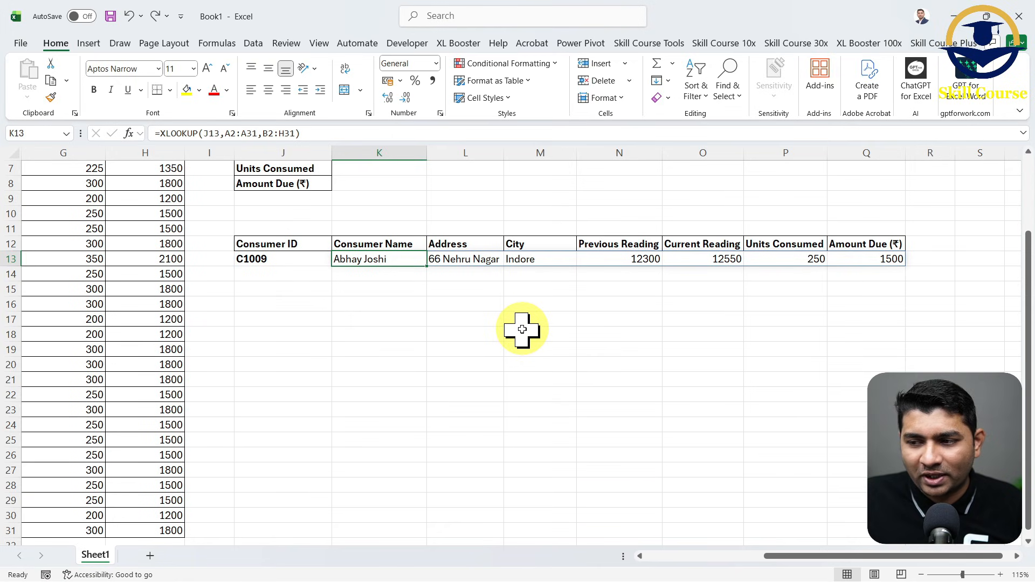
# - Copy the vertical field labels J1:J8 and paste them starting at J17
pyautogui.scroll(2, 522, 330)
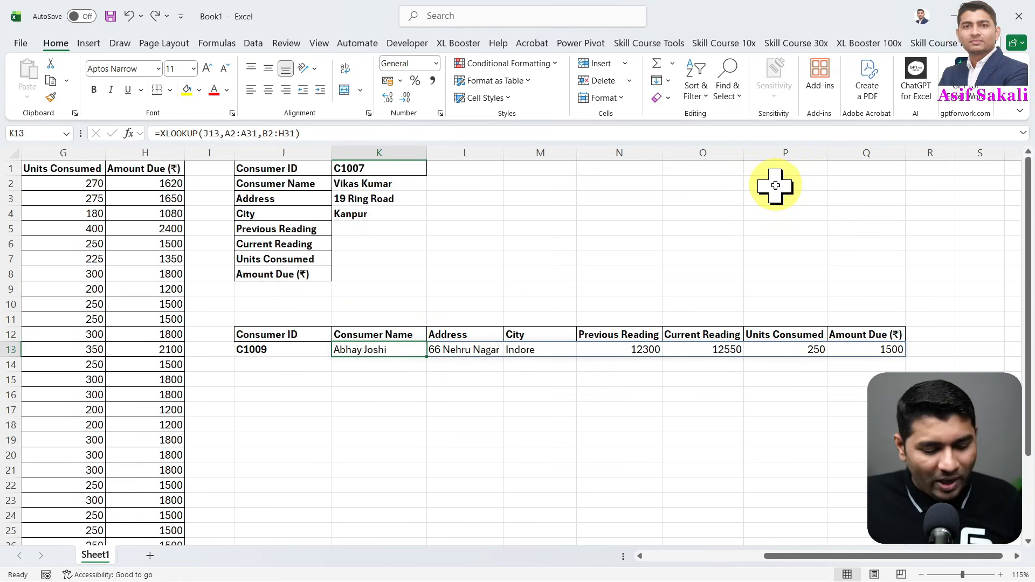
pyautogui.moveTo(231, 159)
pyautogui.mouseDown()
pyautogui.moveTo(289, 197)
pyautogui.moveTo(328, 263)
pyautogui.mouseUp()
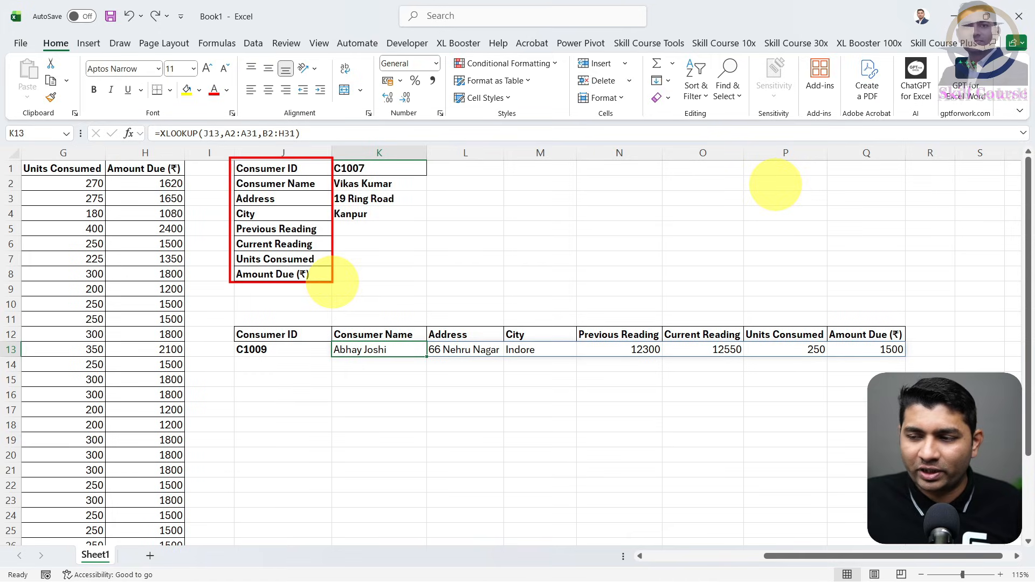
pyautogui.press('Escape')
pyautogui.moveTo(292, 167); pyautogui.dragTo(294, 275)
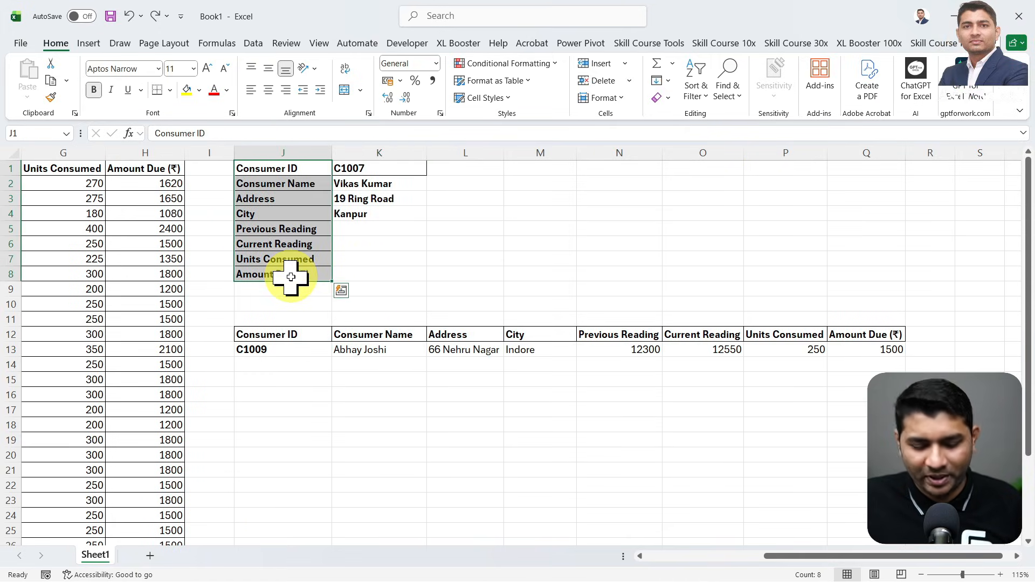
pyautogui.hotkey('ctrl', 'c')
pyautogui.scroll(-2, 296, 291)
pyautogui.click(286, 324)
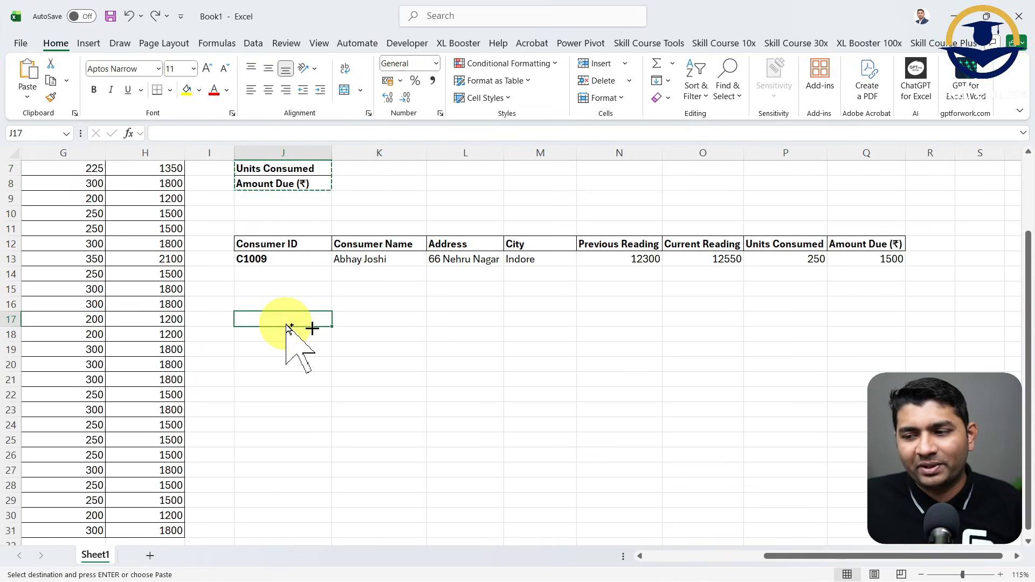
pyautogui.hotkey('ctrl', 'v')
pyautogui.click(401, 327)
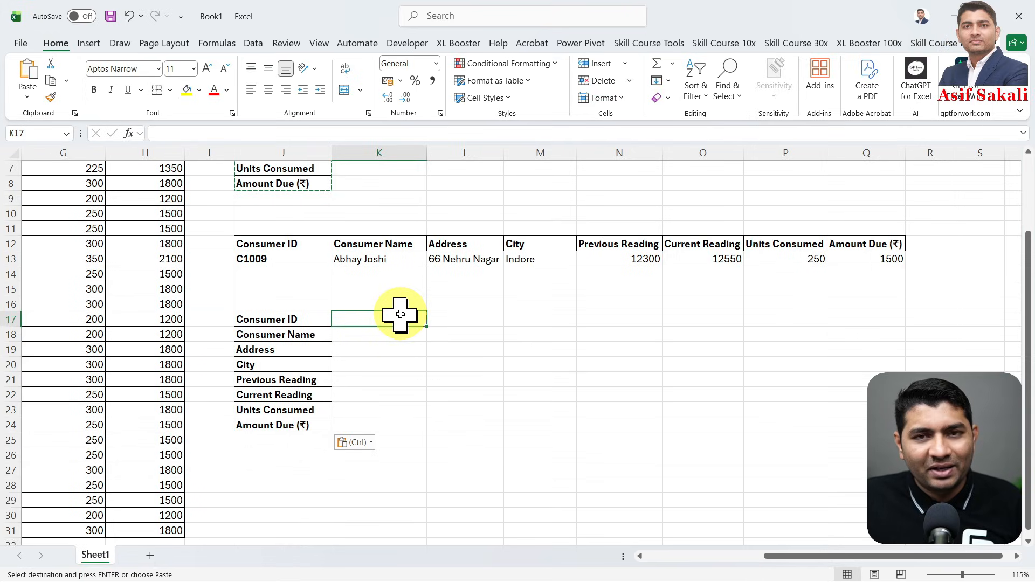
pyautogui.hotkey('alt', 'd')
pyautogui.press('l')
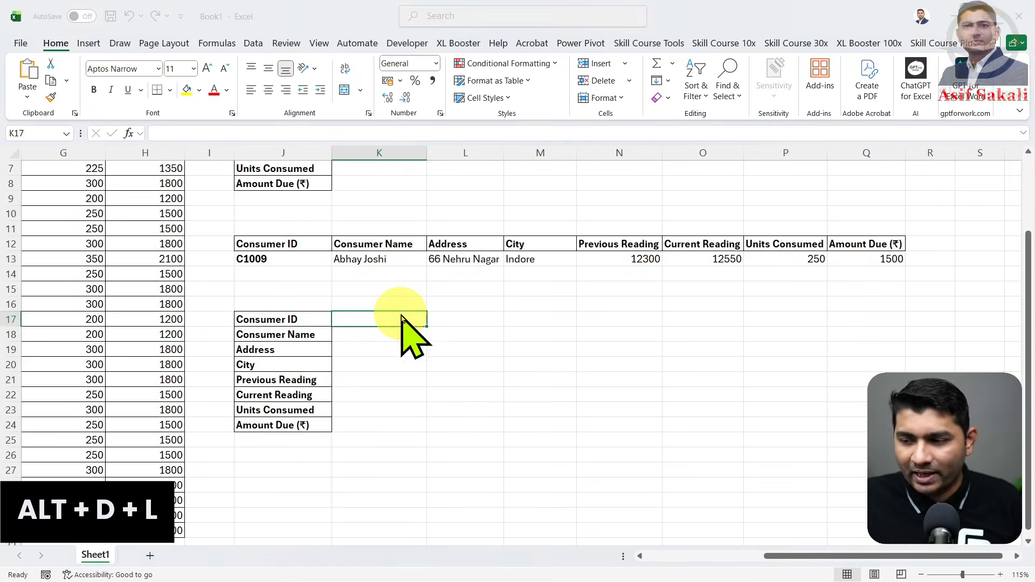
pyautogui.click(477, 253)
pyautogui.click(477, 294)
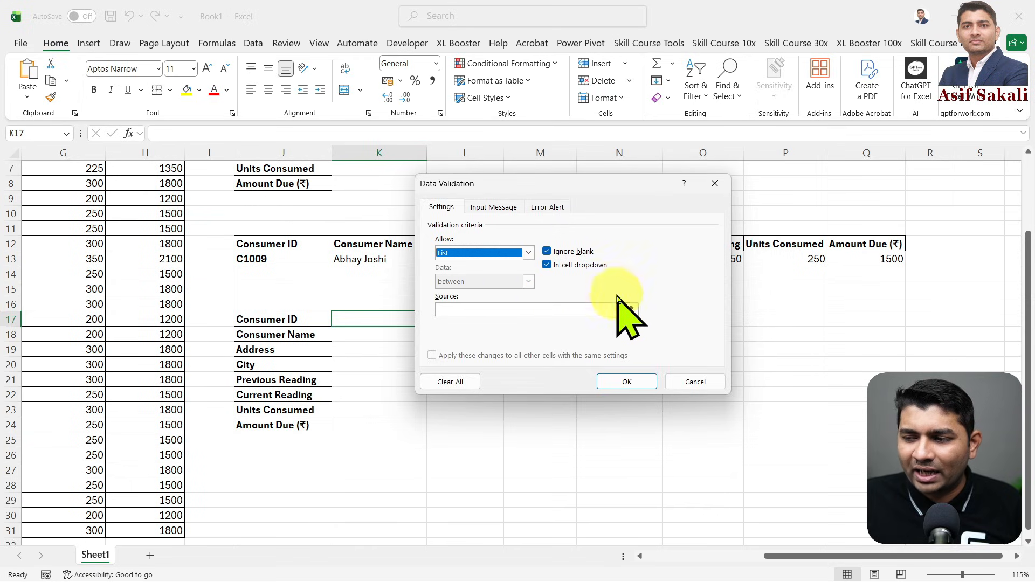
pyautogui.press('Escape')
# - Copy the Consumer ID cell J13 with its dropdown and paste it into K17
pyautogui.click(282, 258)
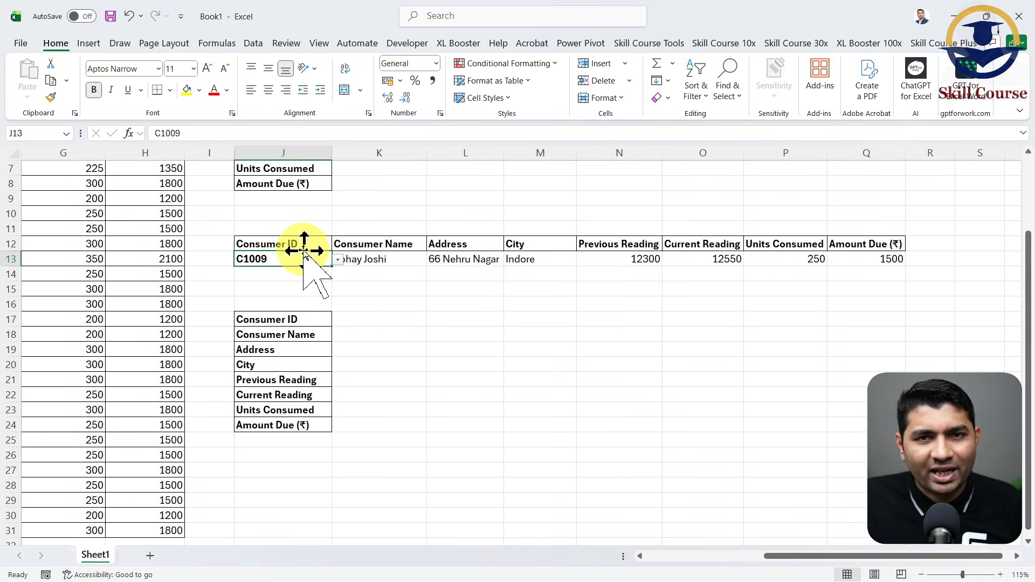
pyautogui.hotkey('ctrl', 'c')
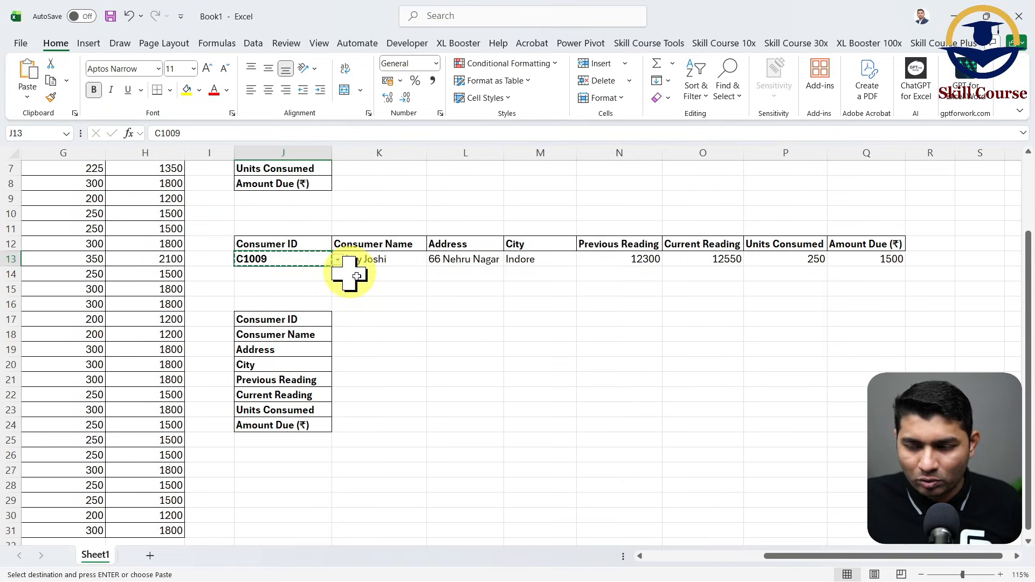
pyautogui.click(372, 318)
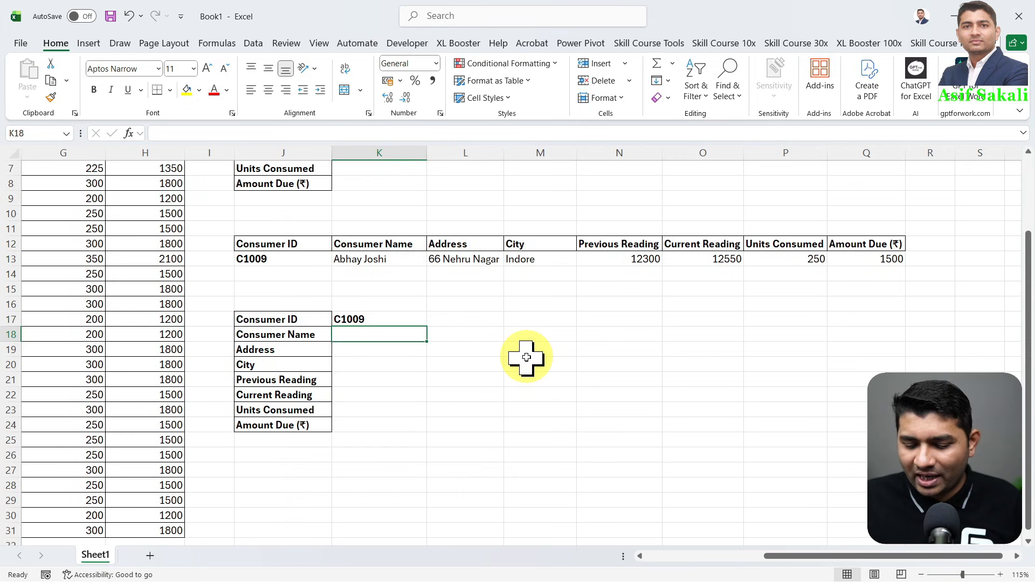
# - Start an XLOOKUP formula in K18 with K17 as the lookup value and A2:A31 as the lookup array
pyautogui.write('=XLO')
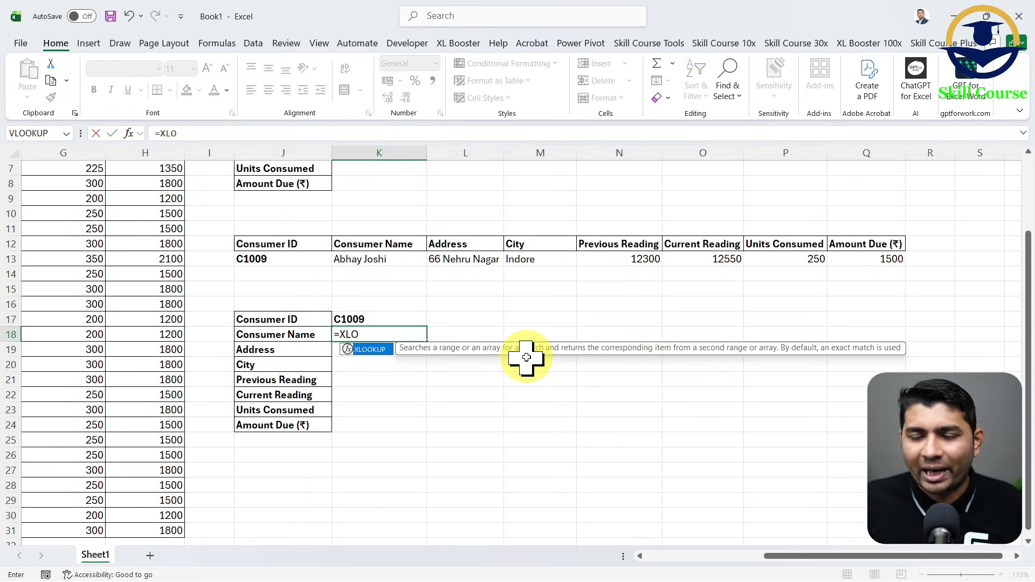
pyautogui.press('Tab')
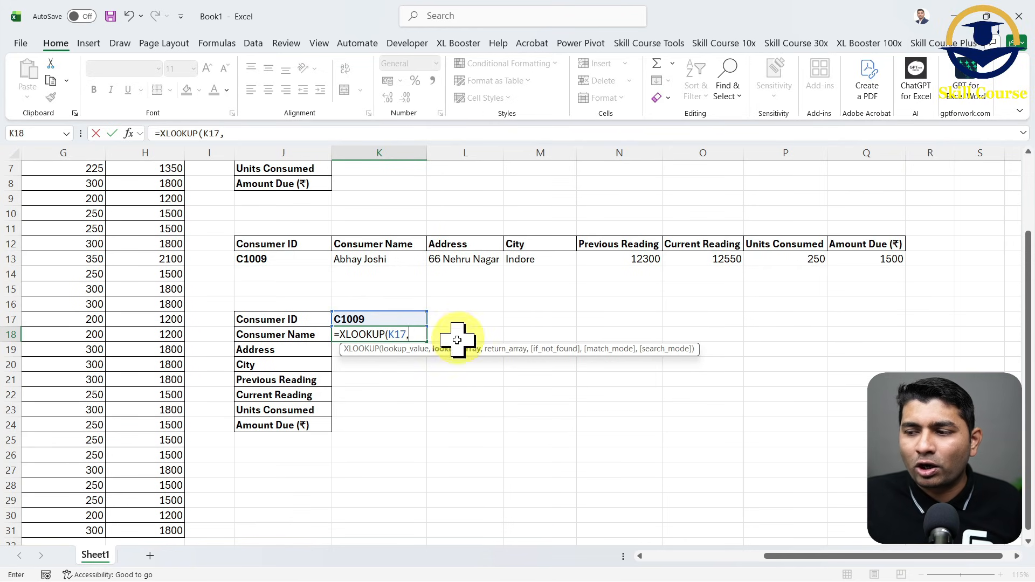
pyautogui.moveTo(766, 561); pyautogui.dragTo(638, 565)
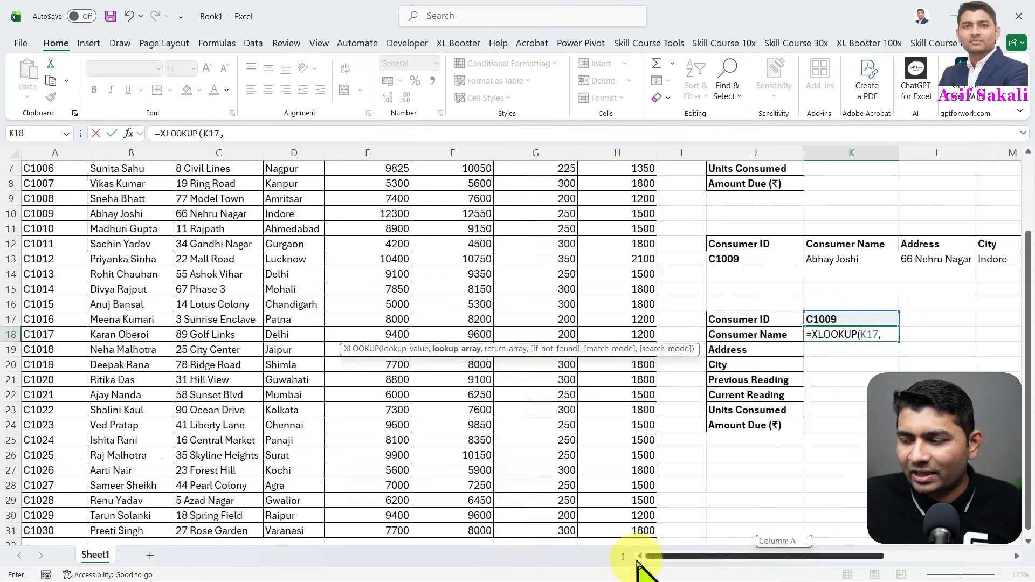
pyautogui.scroll(2, 139, 230)
pyautogui.click(70, 189)
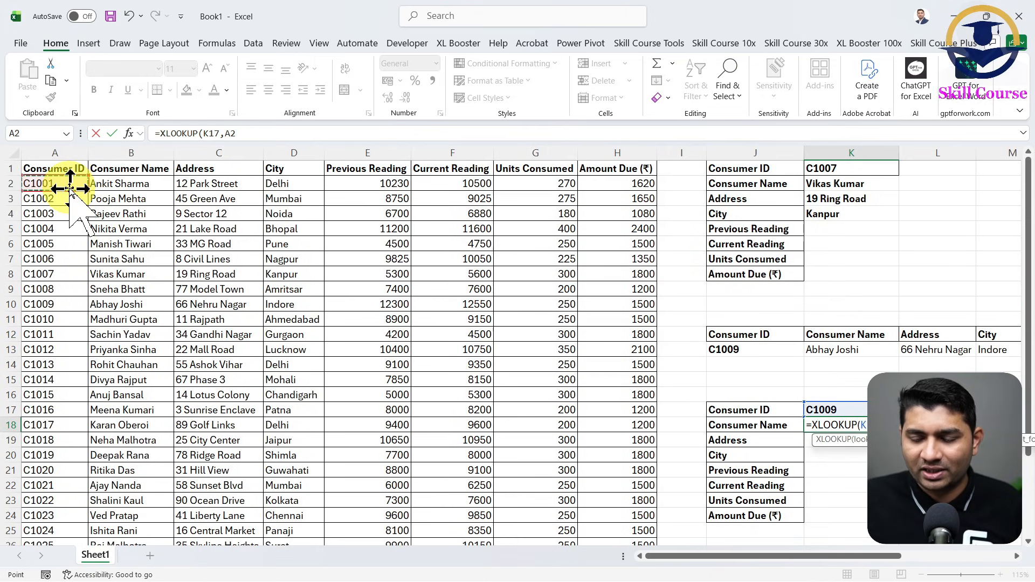
pyautogui.hotkey('ctrl', 'shift', 'Down')
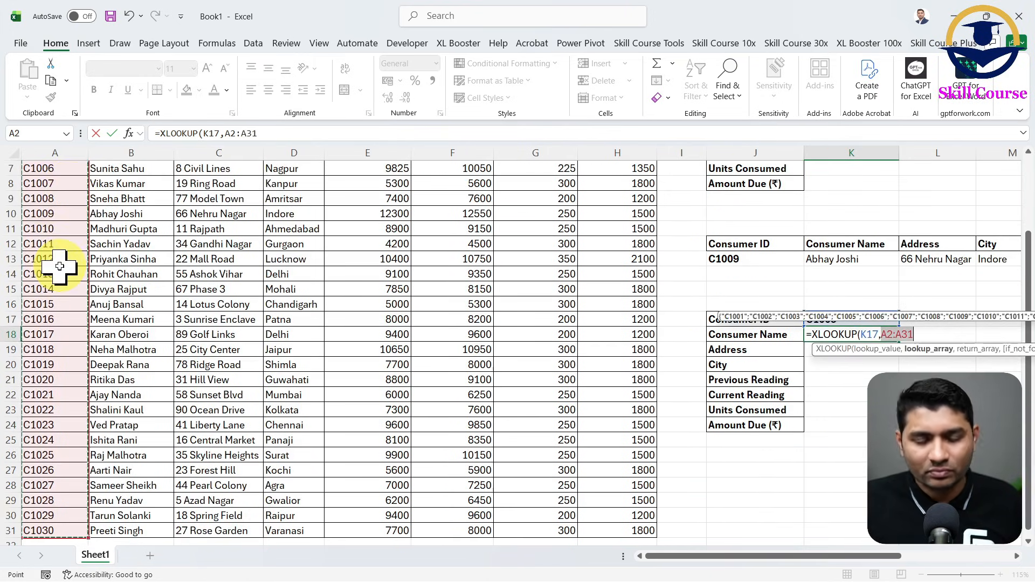
pyautogui.write(',')
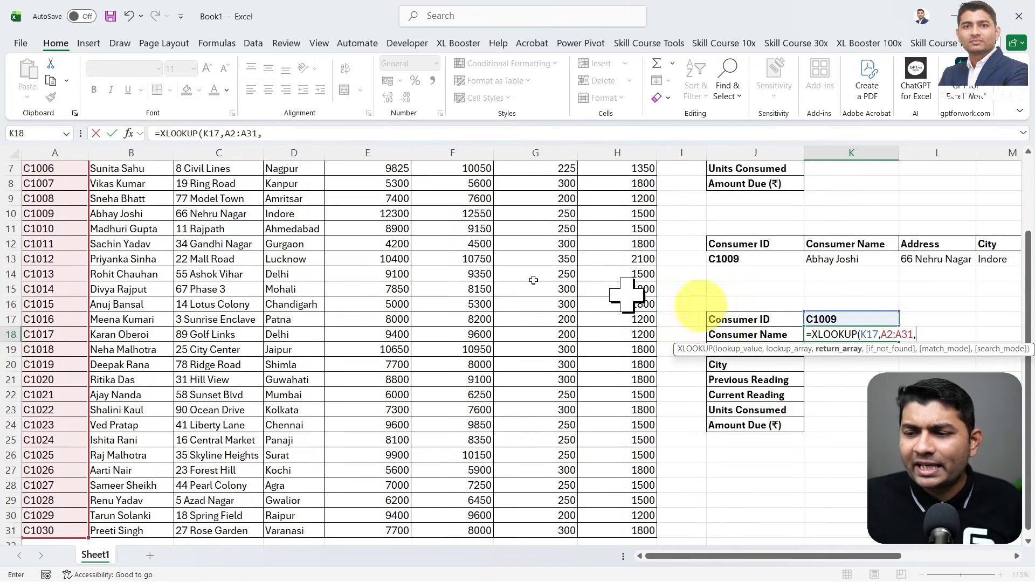
# - Add B2:H31 as the return array of the XLOOKUP formula in K18 and enter the formula
pyautogui.scroll(2, 533, 280)
pyautogui.click(120, 181)
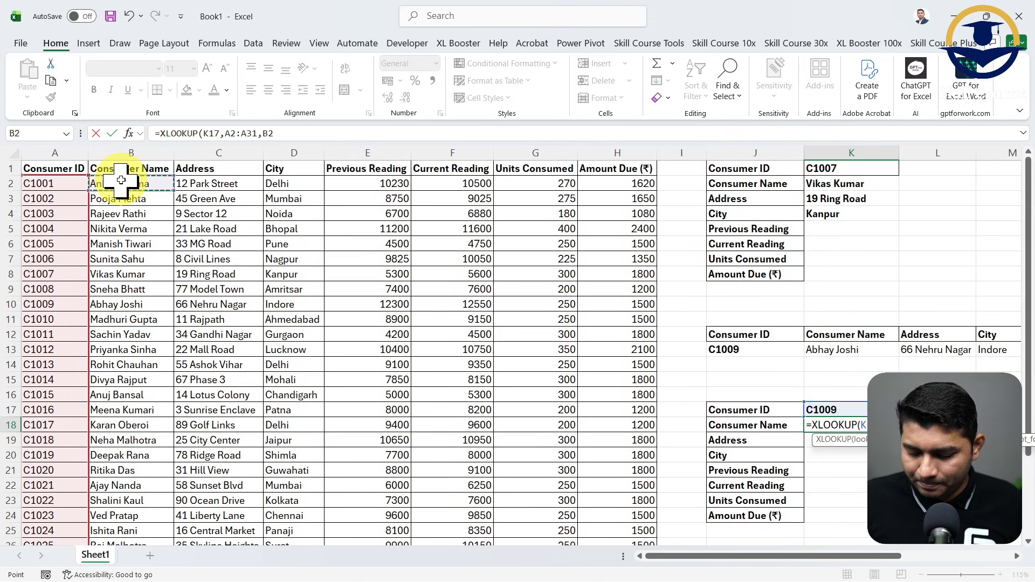
pyautogui.hotkey('ctrl', 'shift', 'Right')
pyautogui.hotkey('ctrl', 'shift', 'Down')
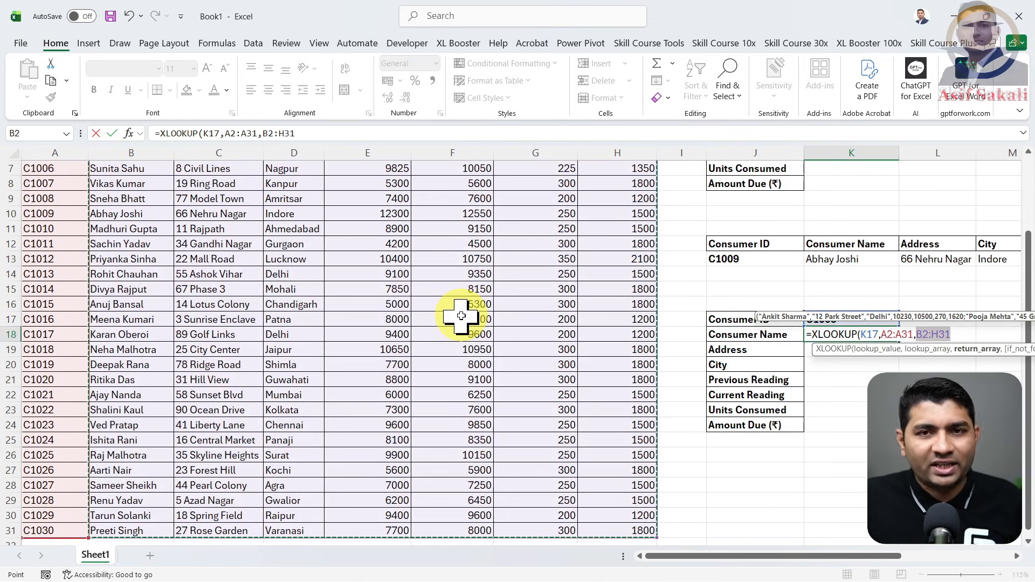
pyautogui.scroll(2, 461, 316)
pyautogui.hscroll(6, 1023, 565)
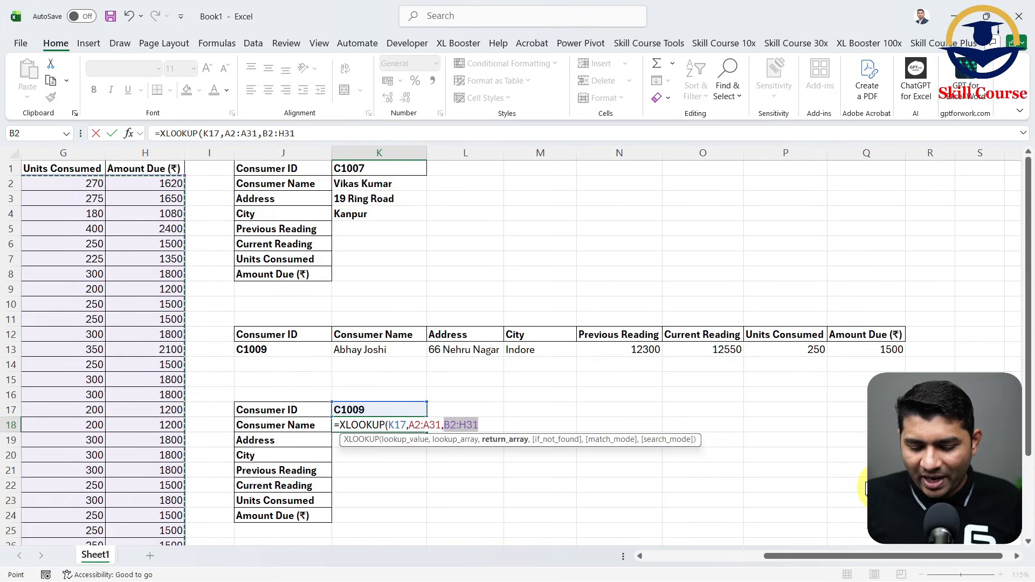
pyautogui.press('Return')
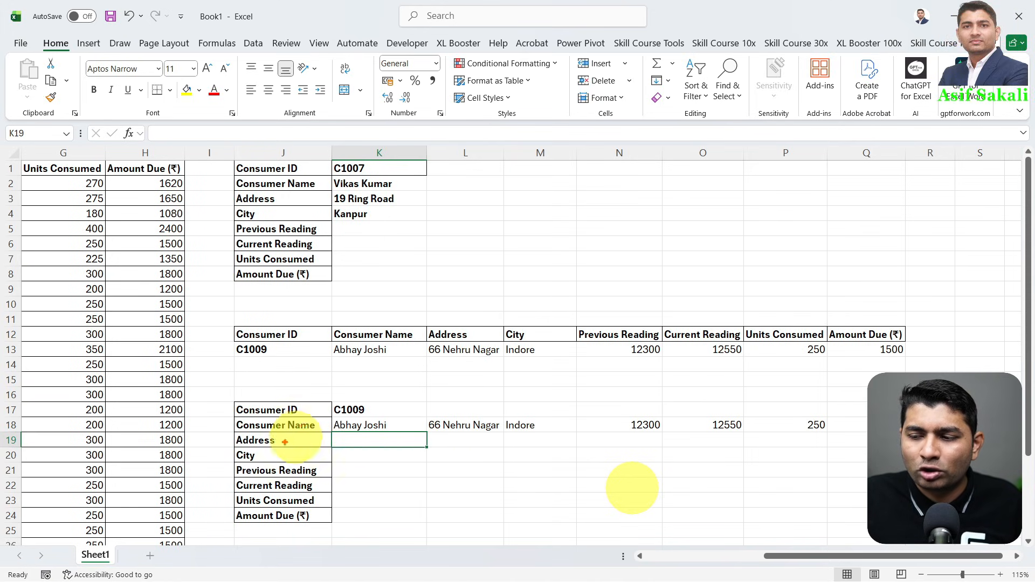
# - Inspect the XLOOKUP formula in K18 and the direction in which its results spill
pyautogui.moveTo(388, 414)
pyautogui.mouseDown()
pyautogui.moveTo(629, 370)
pyautogui.moveTo(852, 377)
pyautogui.mouseUp()
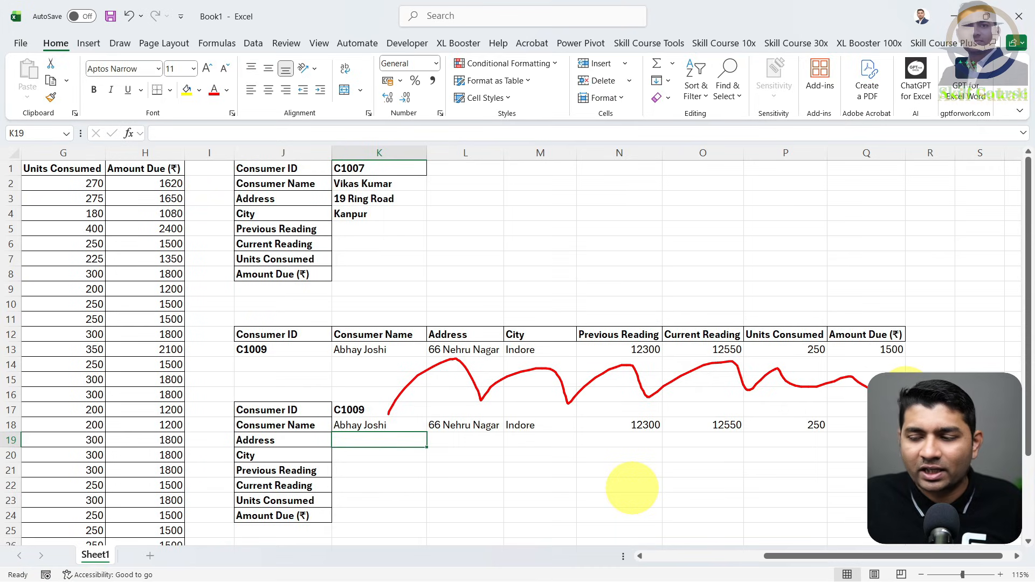
pyautogui.moveTo(354, 447)
pyautogui.mouseDown()
pyautogui.moveTo(396, 454)
pyautogui.moveTo(403, 525)
pyautogui.mouseUp()
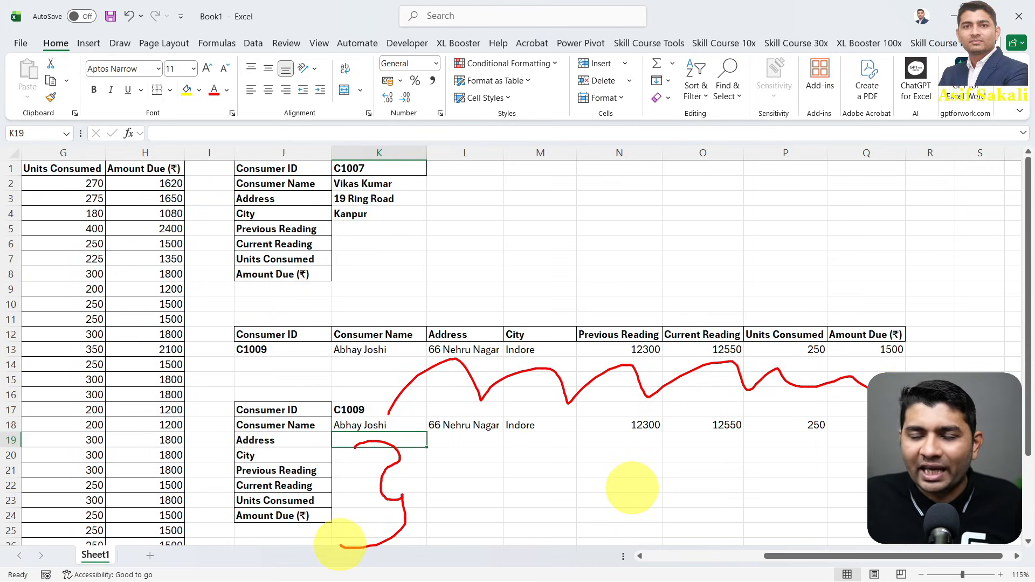
pyautogui.press('Escape')
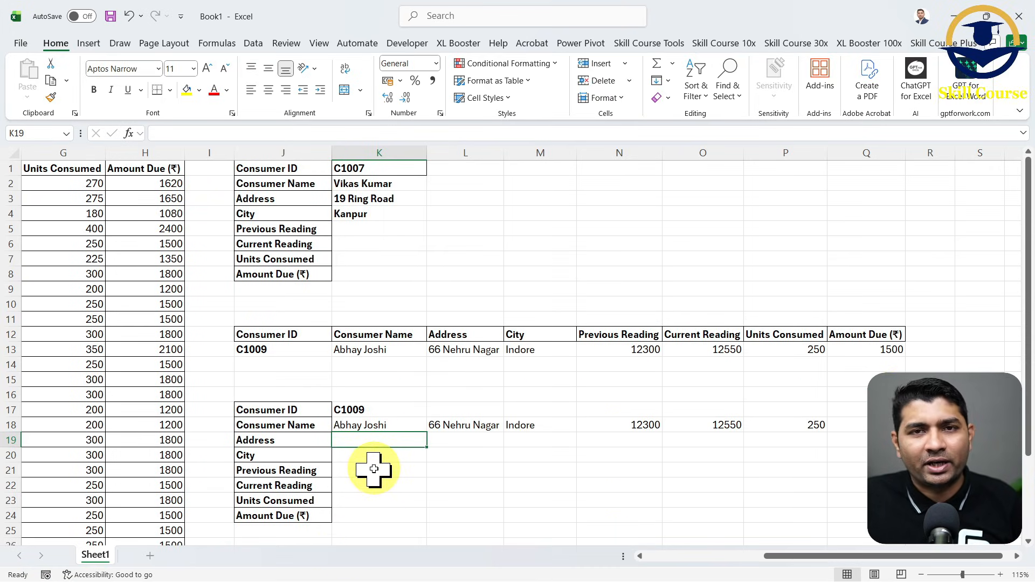
pyautogui.doubleClick(393, 426)
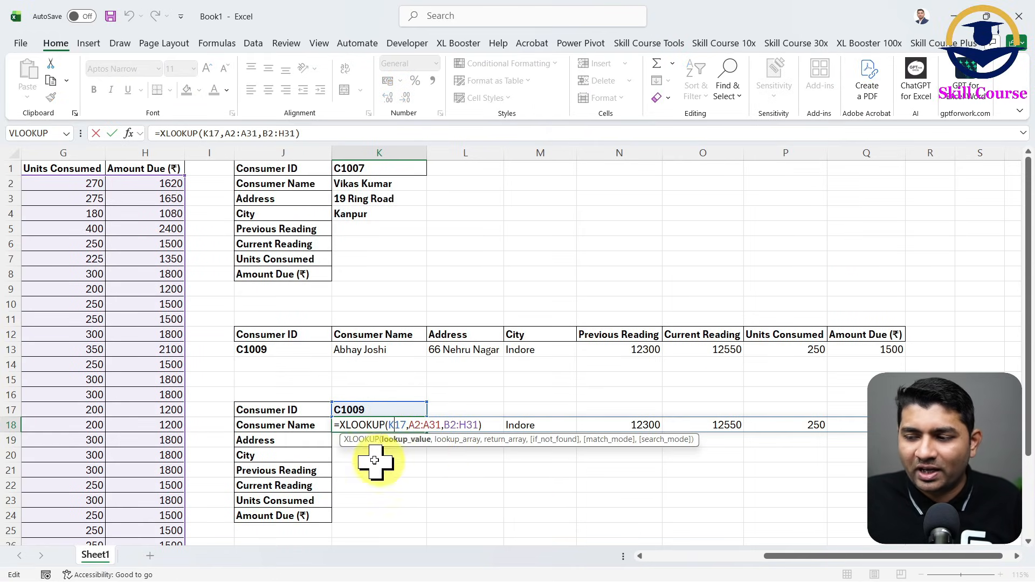
pyautogui.hotkey('ctrl', 'Return')
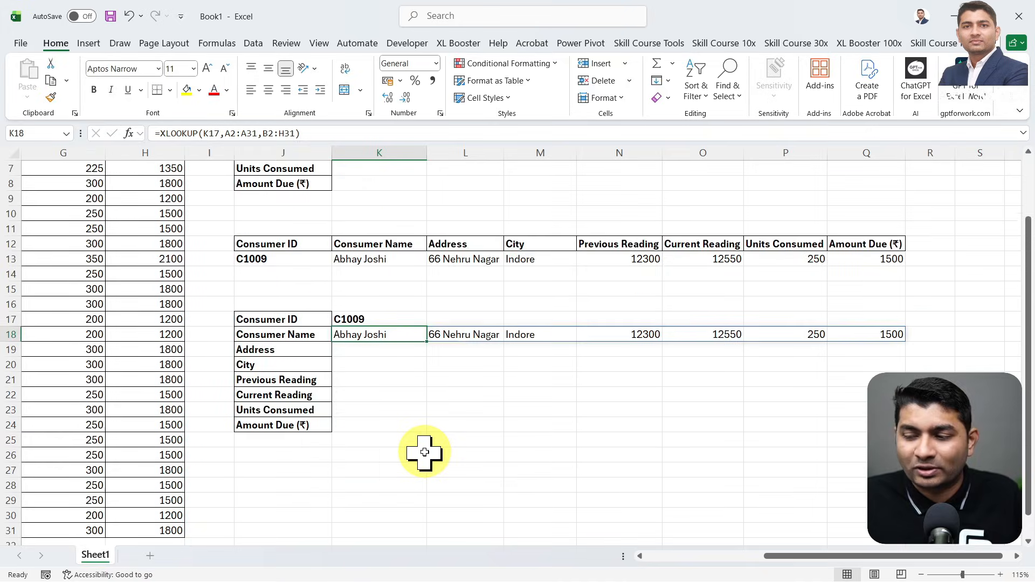
pyautogui.scroll(-4, 419, 450)
pyautogui.click(419, 450)
pyautogui.scroll(6, 418, 450)
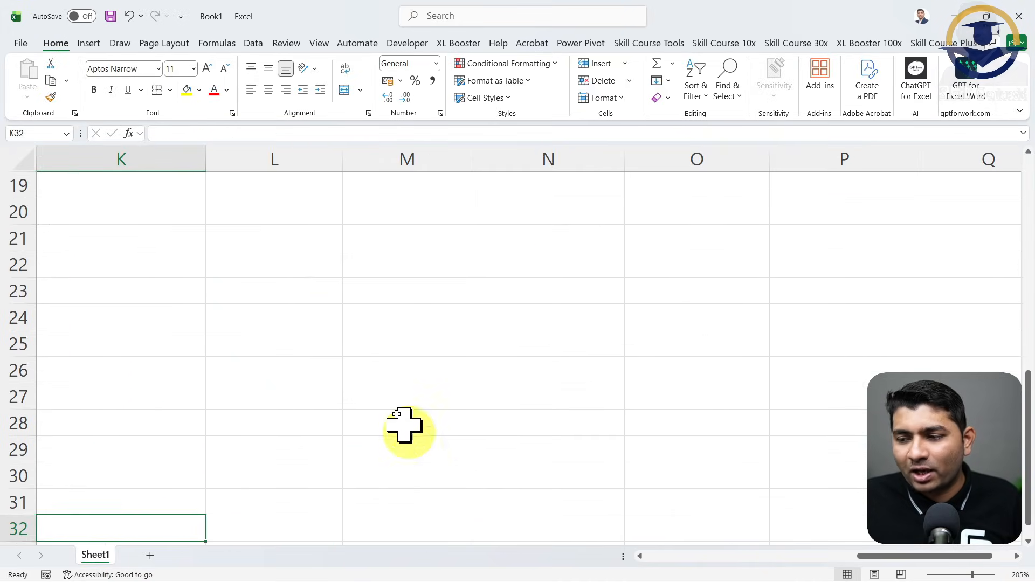
pyautogui.click(322, 370)
pyautogui.write('=TRA')
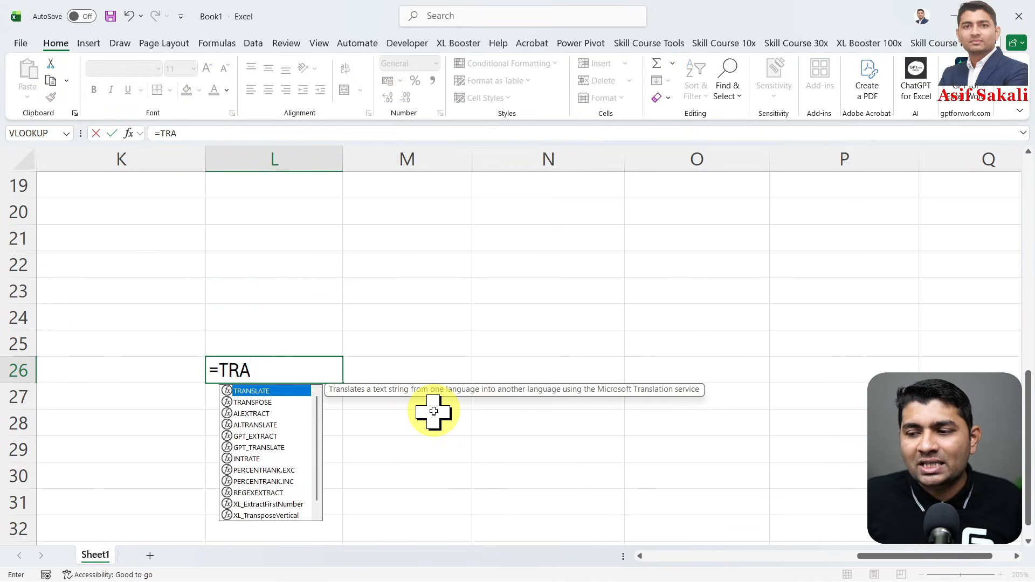
pyautogui.press('Down')
pyautogui.press('Tab')
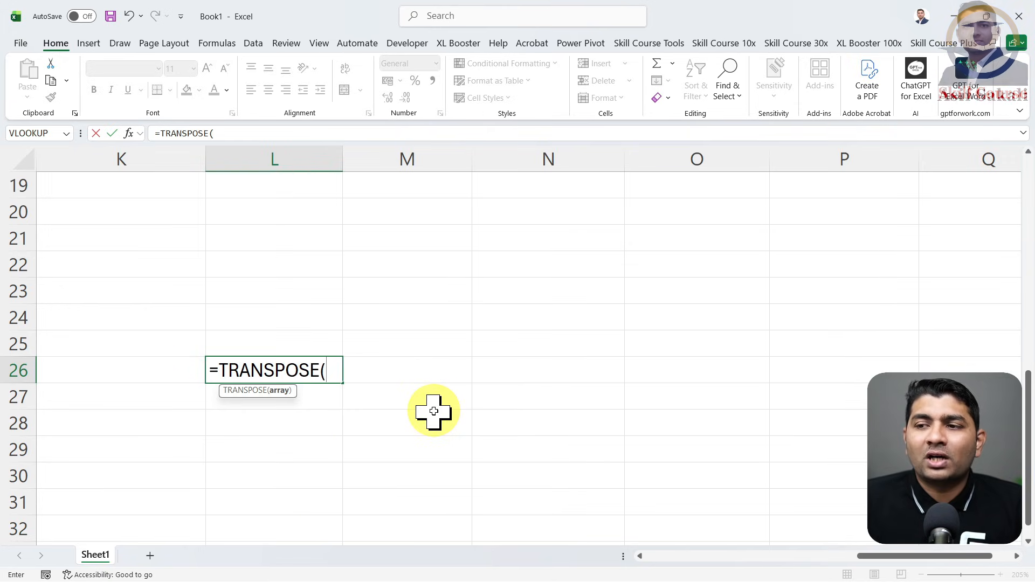
pyautogui.press('Escape')
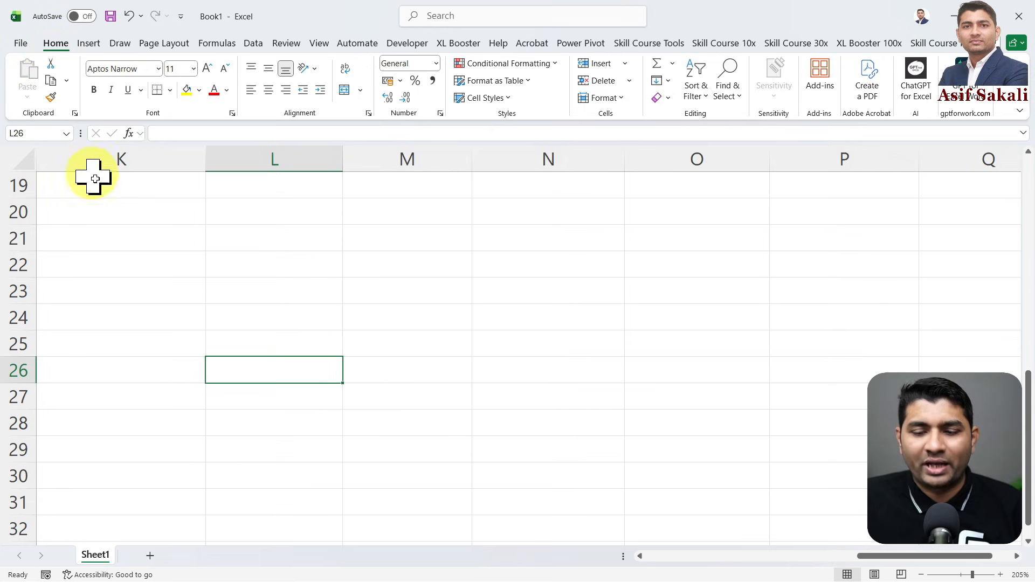
pyautogui.hotkey('ctrl', 'c')
pyautogui.click(29, 99)
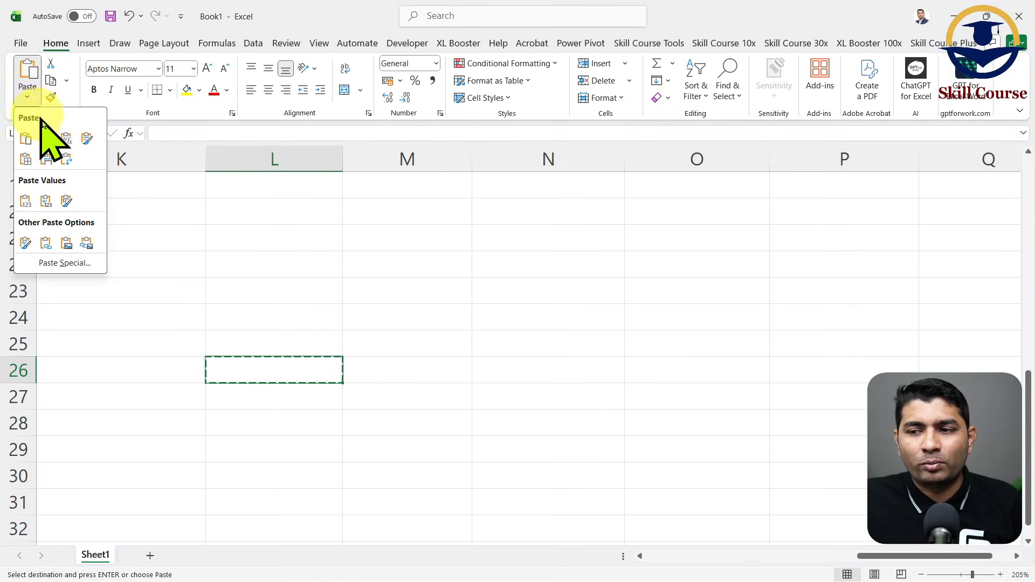
pyautogui.press('Escape')
pyautogui.press('Escape')
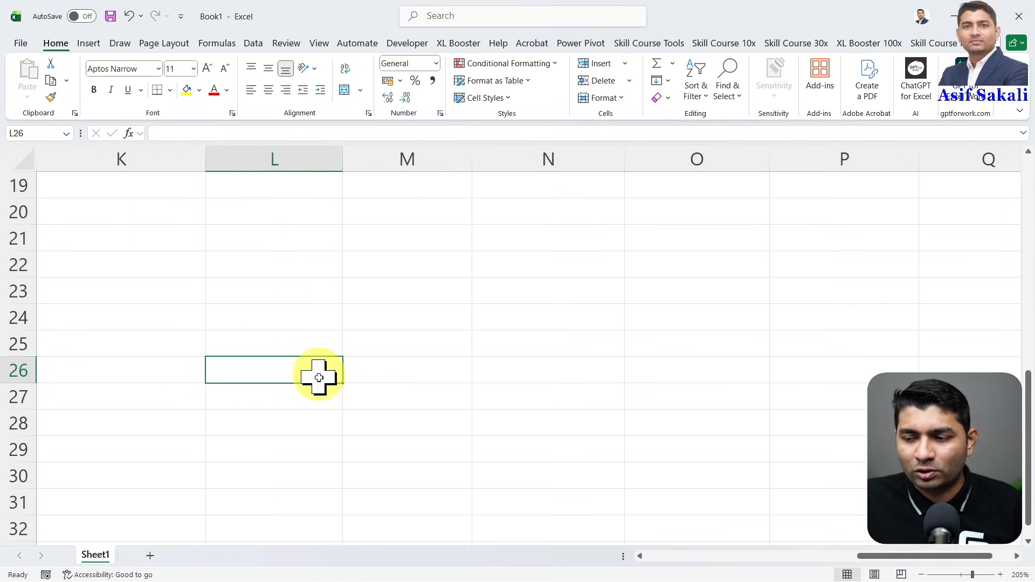
pyautogui.write('=TRA')
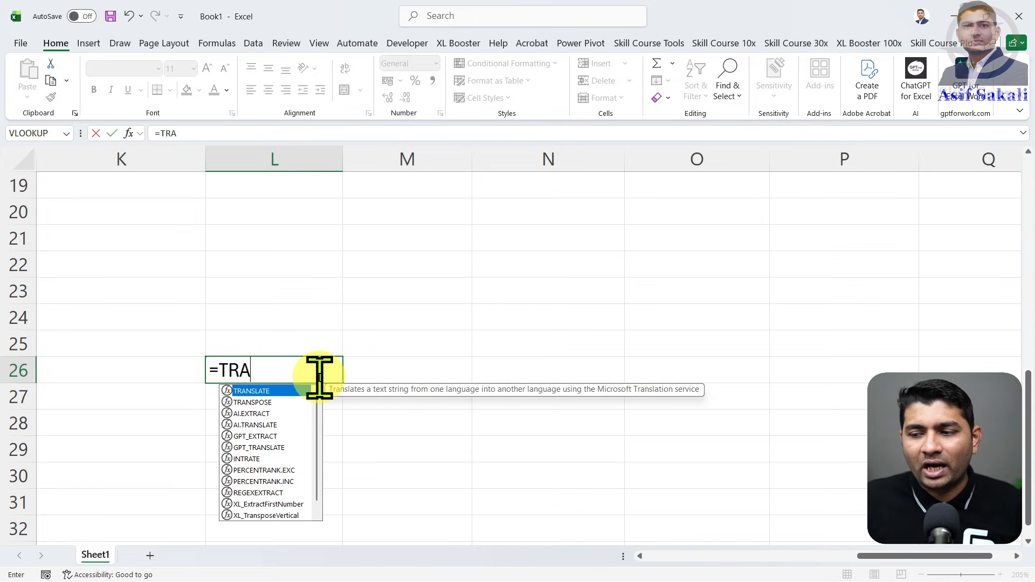
pyautogui.press('Down')
pyautogui.press('Tab')
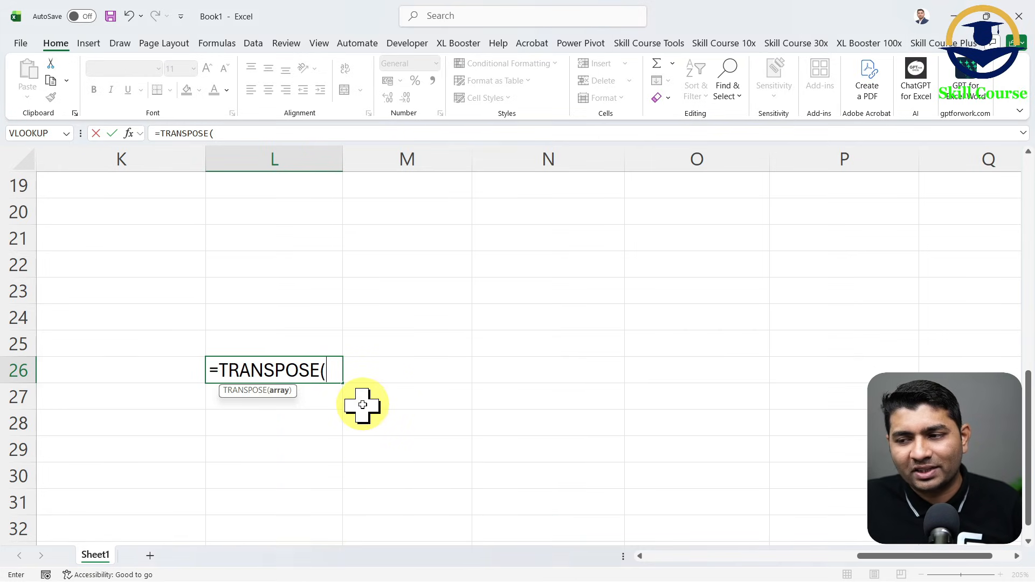
pyautogui.scroll(2, 363, 404)
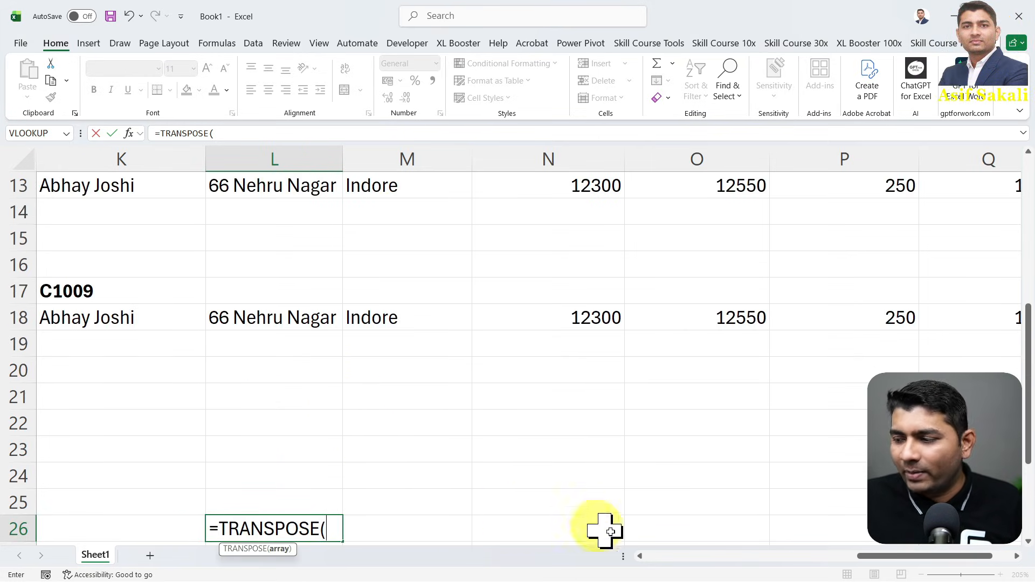
pyautogui.press('Escape')
# - Wrap the XLOOKUP formula in K18 in TRANSPOSE so it reads =TRANSPOSE(XLOOKUP(K17,A2:A31,B2:H31))
pyautogui.scroll(-2, 557, 519)
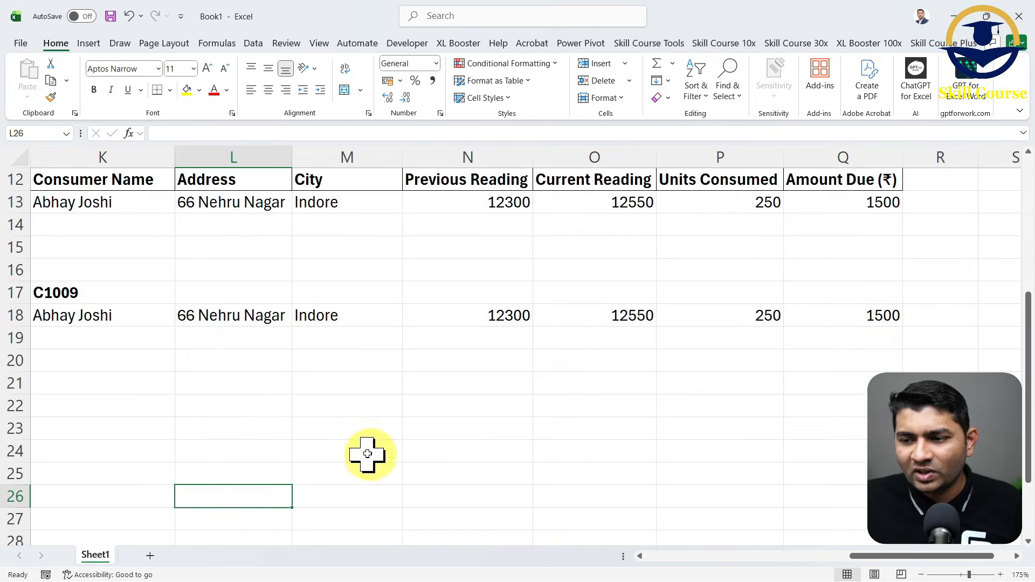
pyautogui.scroll(-1, 367, 454)
pyautogui.doubleClick(221, 325)
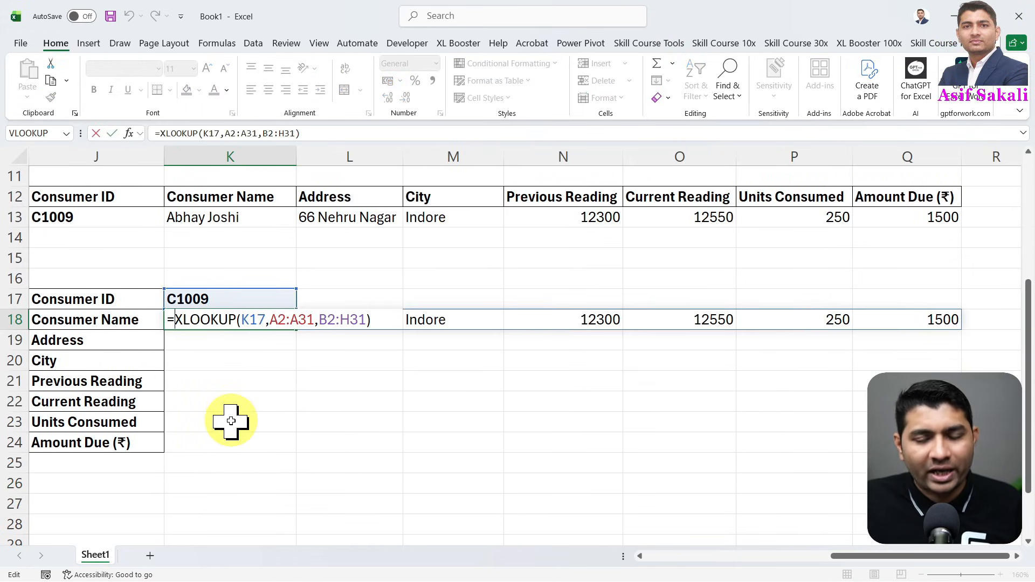
pyautogui.write('TRA')
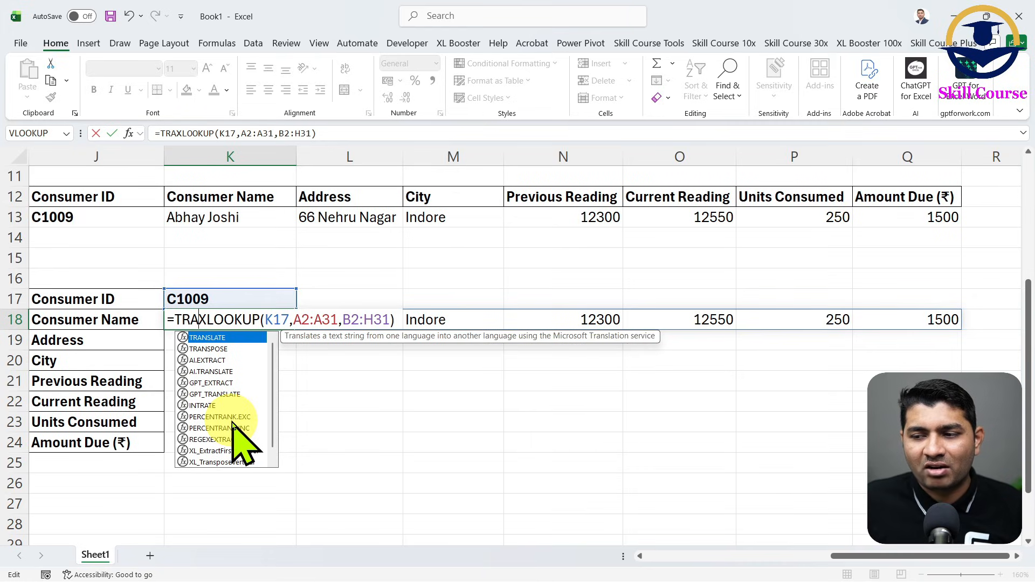
pyautogui.press('Down')
pyautogui.press('Tab')
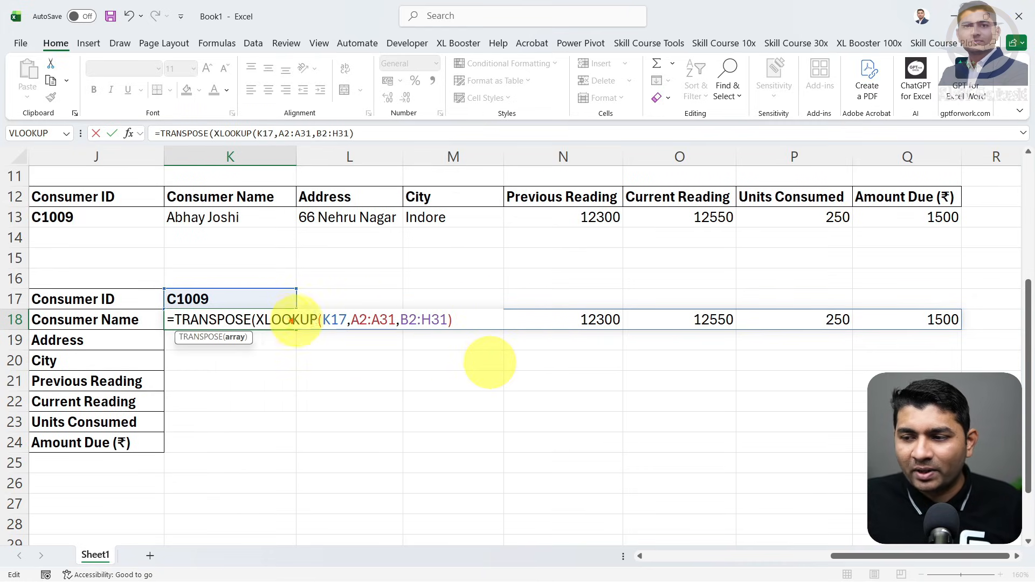
pyautogui.moveTo(268, 315)
pyautogui.mouseDown()
pyautogui.moveTo(343, 333)
pyautogui.moveTo(959, 332)
pyautogui.moveTo(458, 332)
pyautogui.moveTo(392, 418)
pyautogui.mouseUp()
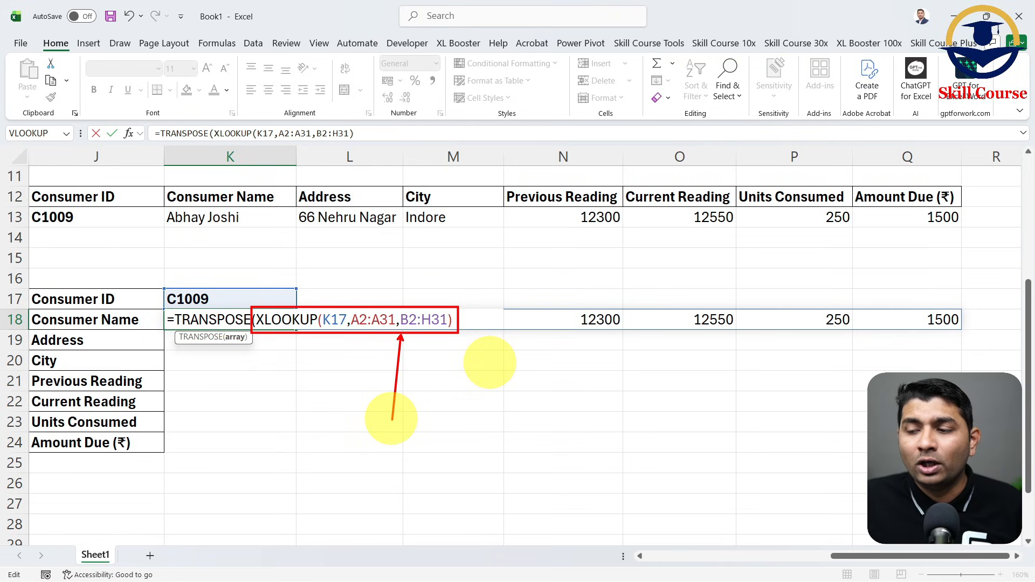
pyautogui.press('Escape')
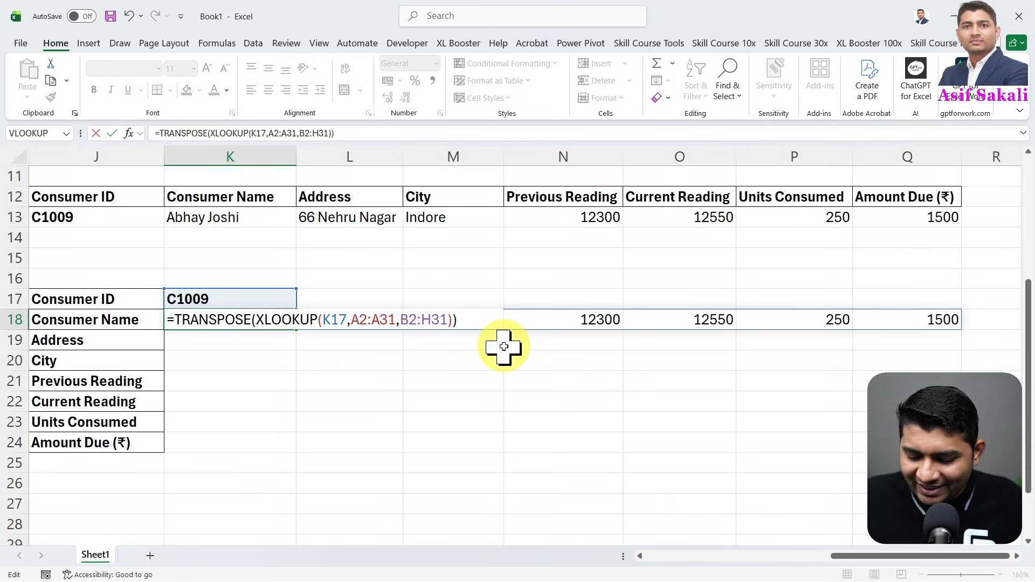
pyautogui.press('Return')
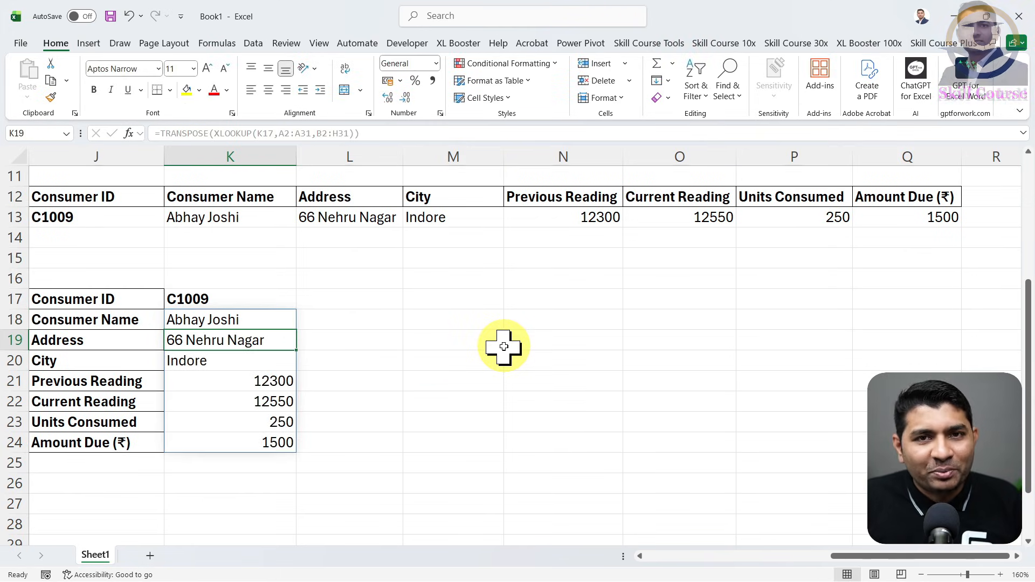
# - Review the first vertical block and examine the TRANSPOSE part of the formula in K18 without changing it
pyautogui.scroll(3, 503, 347)
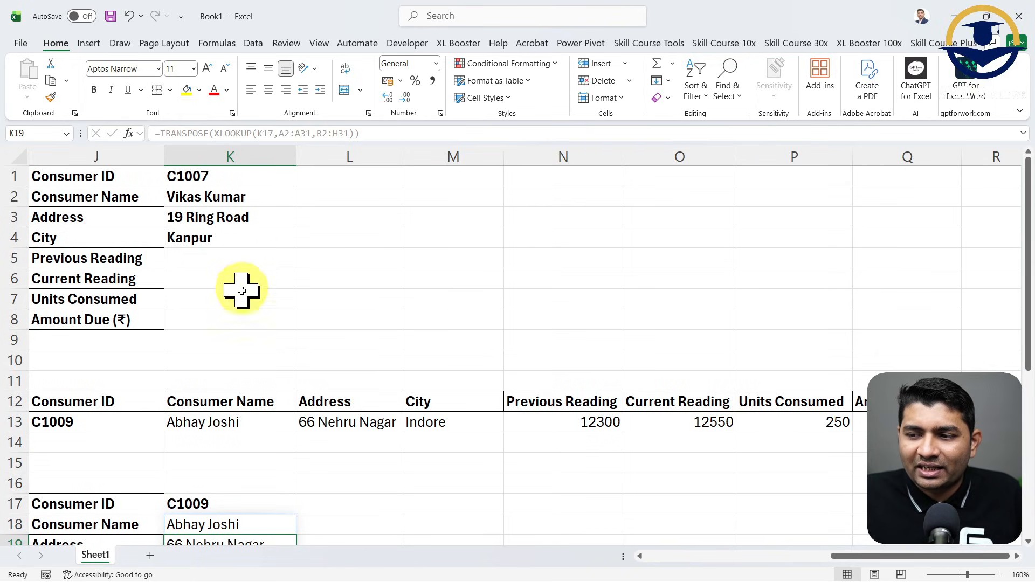
pyautogui.scroll(-4, 237, 329)
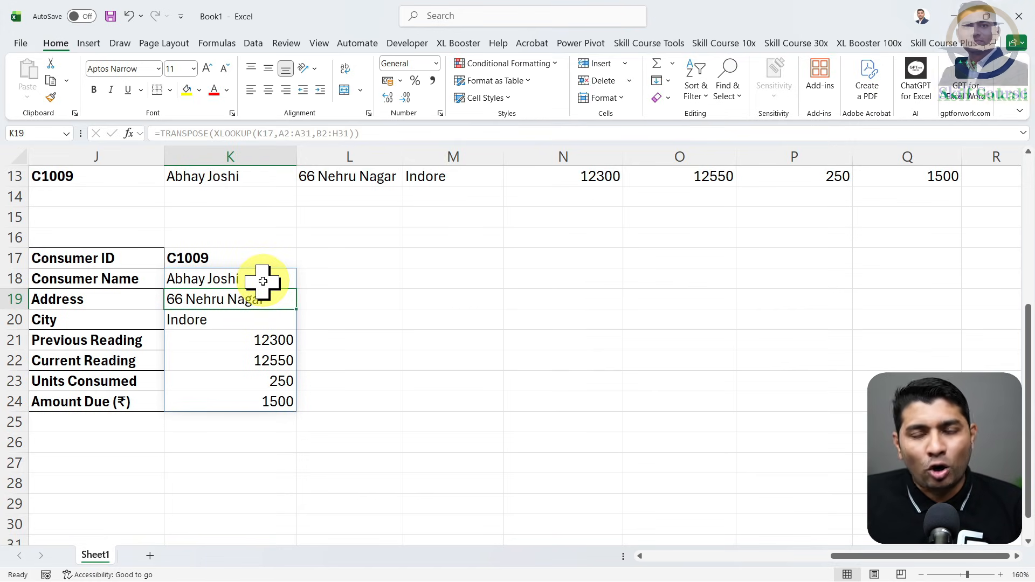
pyautogui.doubleClick(262, 279)
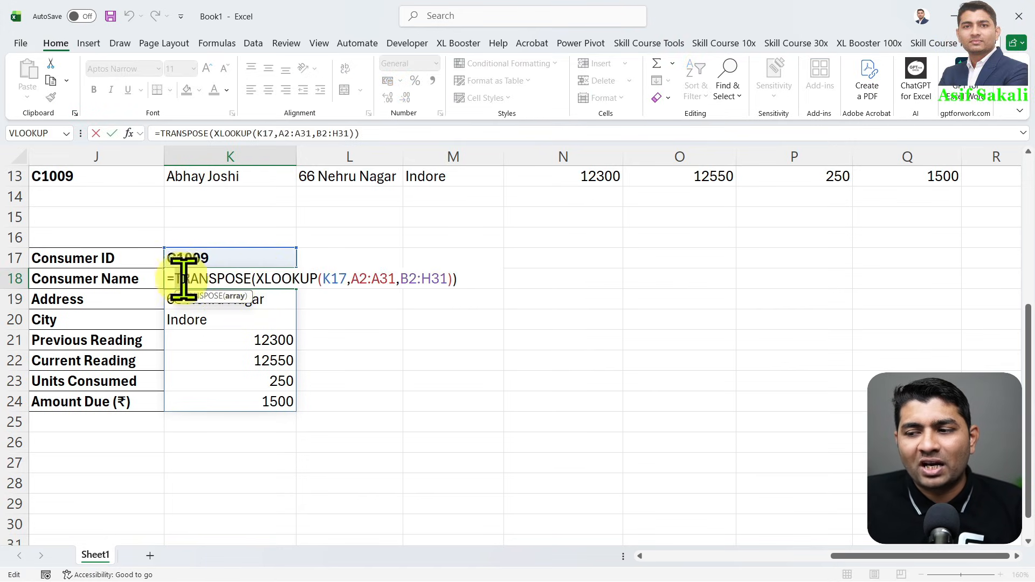
pyautogui.moveTo(176, 278); pyautogui.dragTo(253, 279)
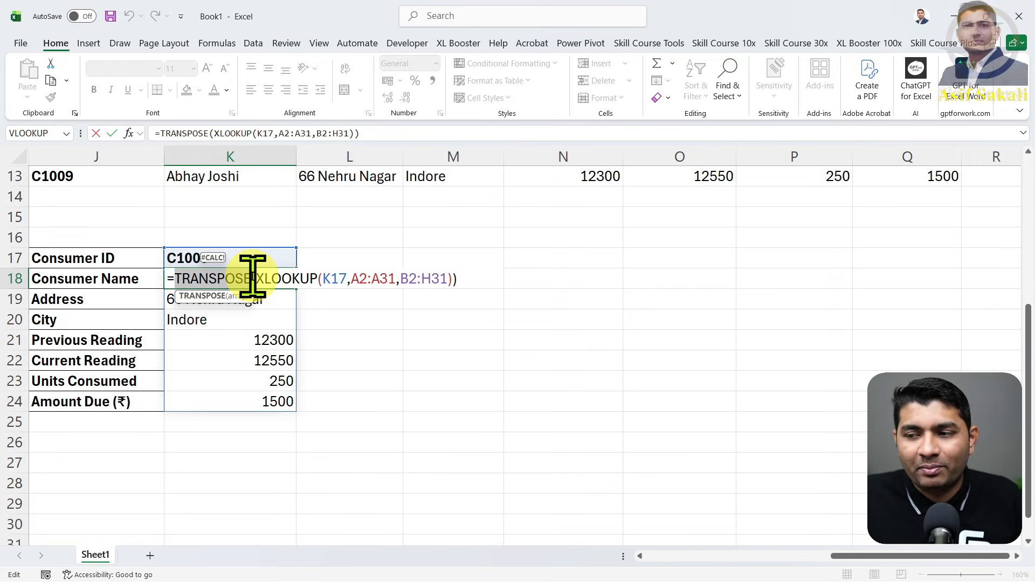
pyautogui.click(495, 277)
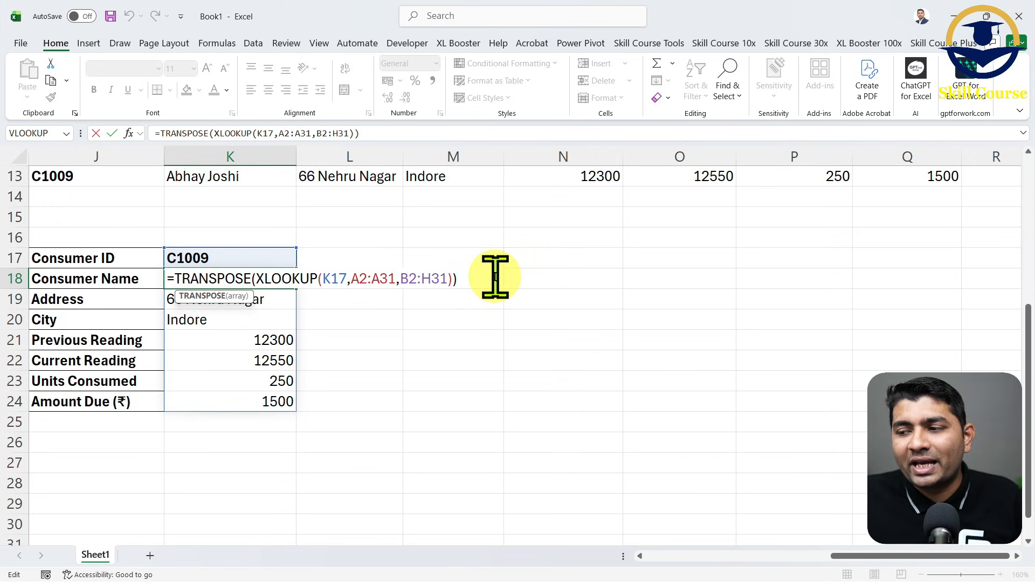
pyautogui.press('Escape')
# - Make the spilled consumer details in K18:K24 bold
pyautogui.hotkey('ctrl', 'shift', 'Down')
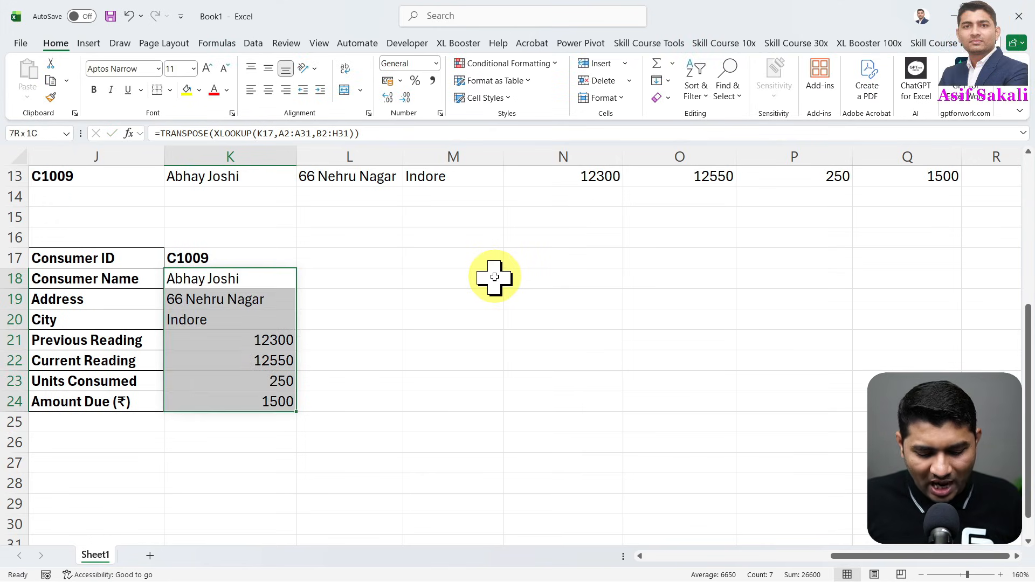
pyautogui.hotkey('ctrl', 'b')
pyautogui.press('Up')
pyautogui.press('Up')
pyautogui.press('Up')
pyautogui.press('Up')
pyautogui.press('Up')
pyautogui.press('Up')
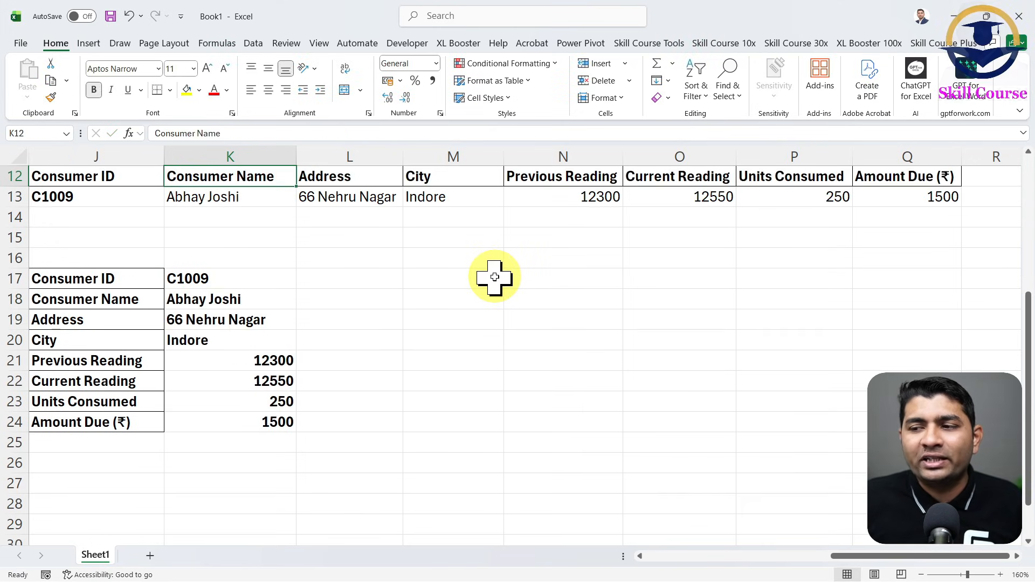
# - Make the consumer details in the horizontal layout, K13:Q13, bold
pyautogui.press('Down')
pyautogui.hotkey('ctrl', 'shift', 'Right')
pyautogui.hotkey('ctrl', 'b')
pyautogui.press('Up')
pyautogui.press('Up')
pyautogui.press('Up')
pyautogui.press('Up')
pyautogui.press('Up')
pyautogui.press('Up')
pyautogui.press('Up')
pyautogui.press('Up')
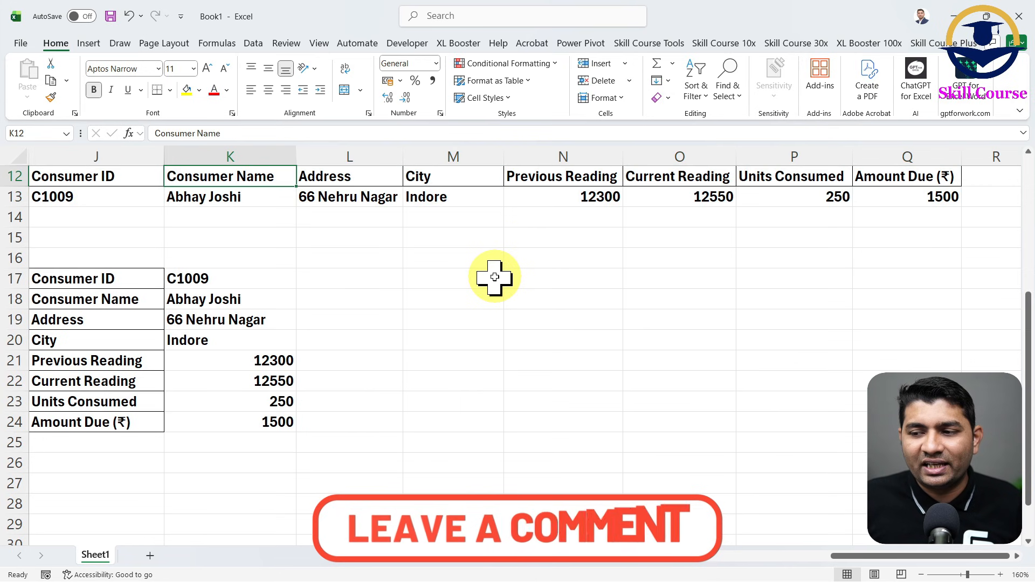
# - Apply all borders to the first vertical consumer block, J1:K8
pyautogui.scroll(-3, 461, 298)
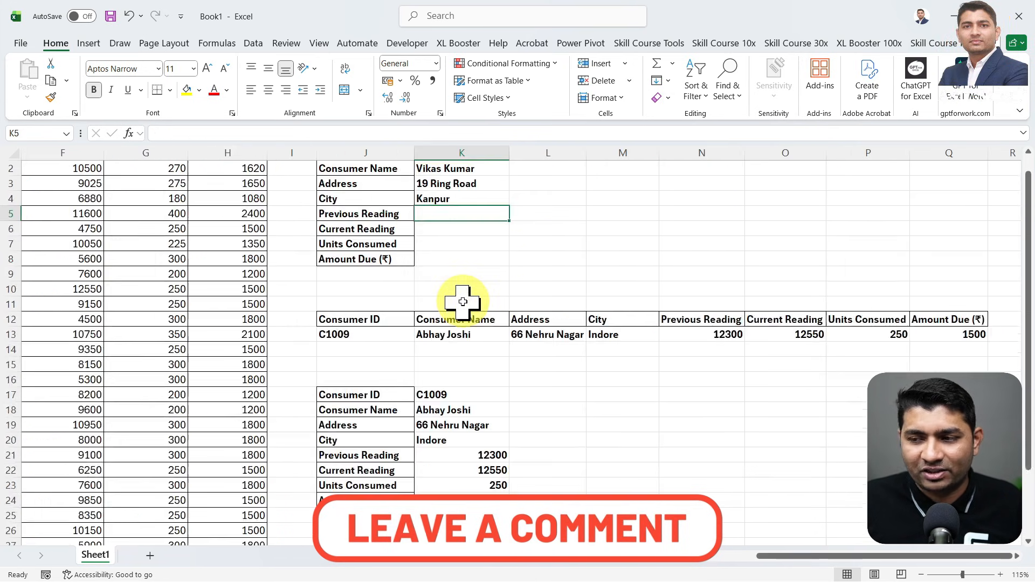
pyautogui.scroll(1, 462, 302)
pyautogui.moveTo(397, 168); pyautogui.dragTo(462, 274)
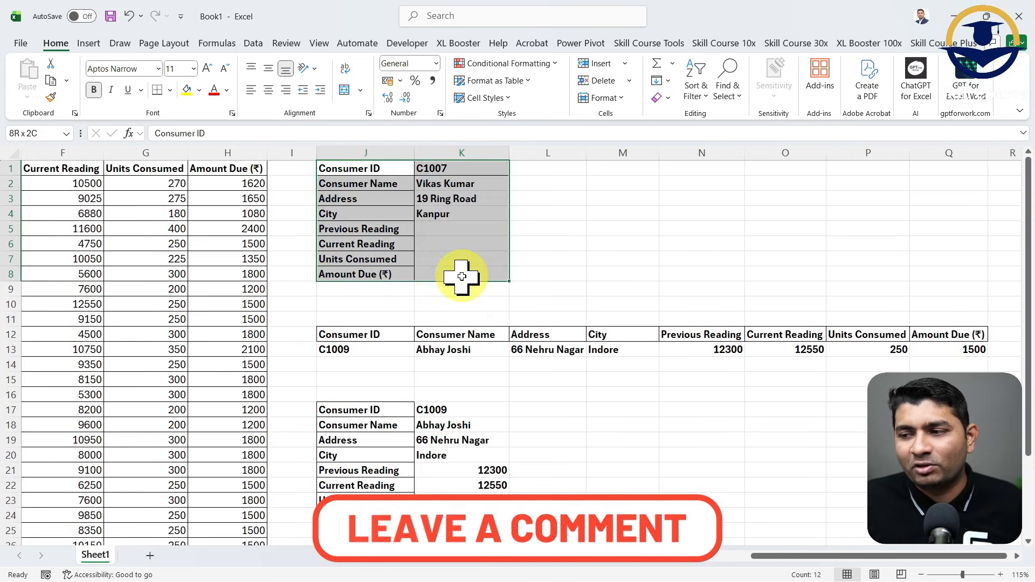
pyautogui.click(171, 90)
pyautogui.click(212, 229)
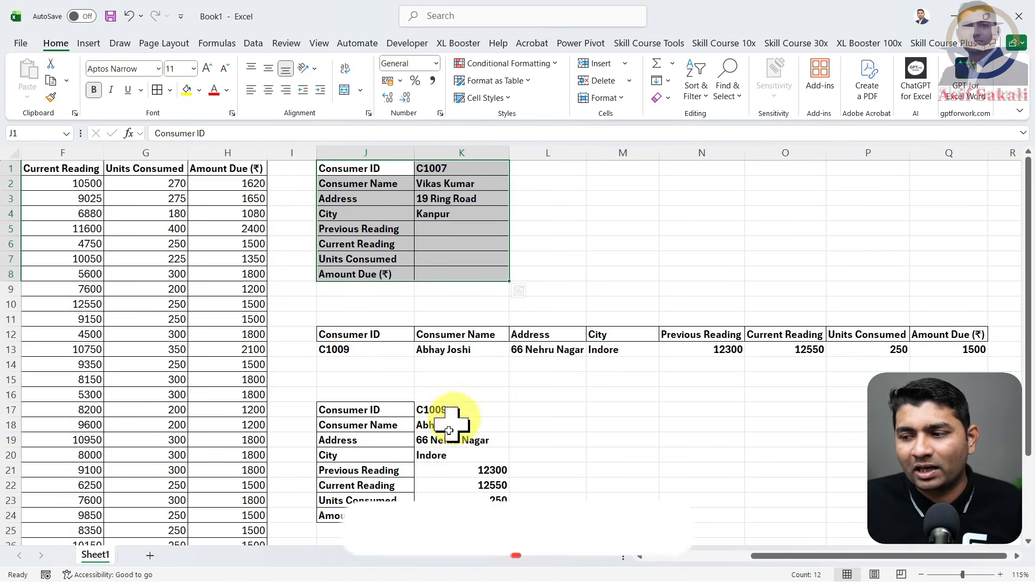
# - Apply all borders to the second vertical consumer block, J17:K24
pyautogui.click(399, 408)
pyautogui.moveTo(399, 408); pyautogui.dragTo(462, 515)
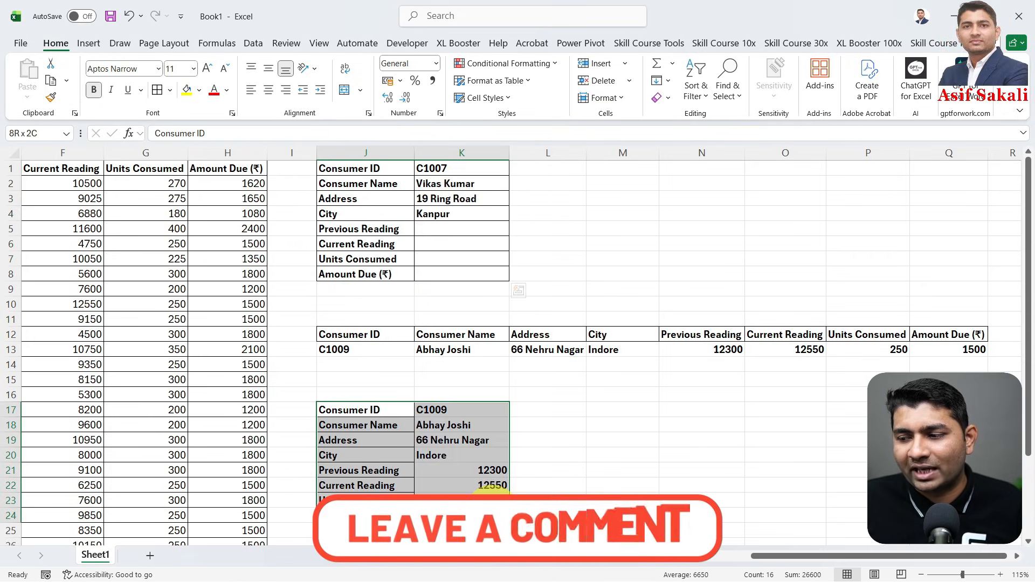
pyautogui.click(158, 90)
pyautogui.click(461, 214)
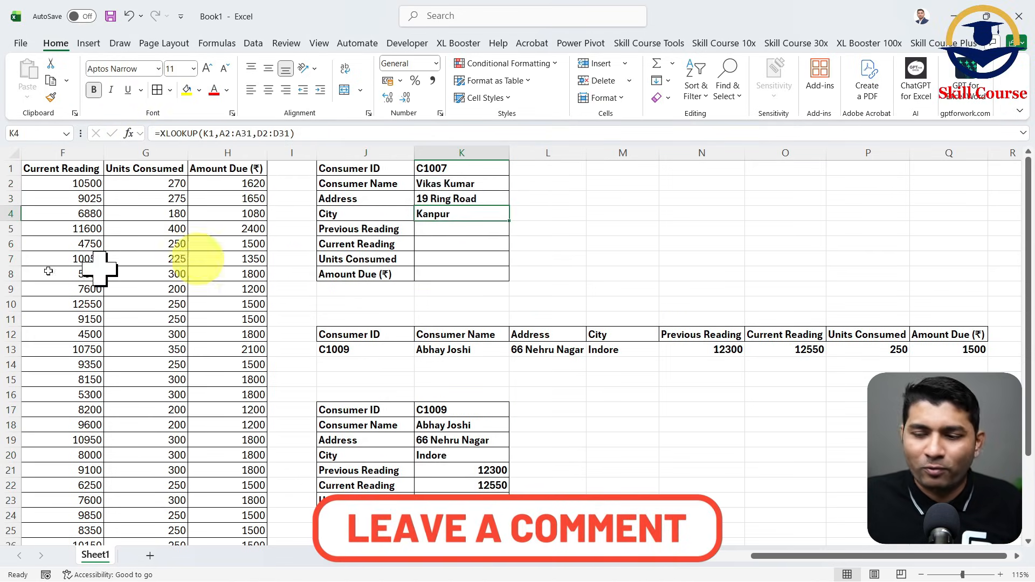